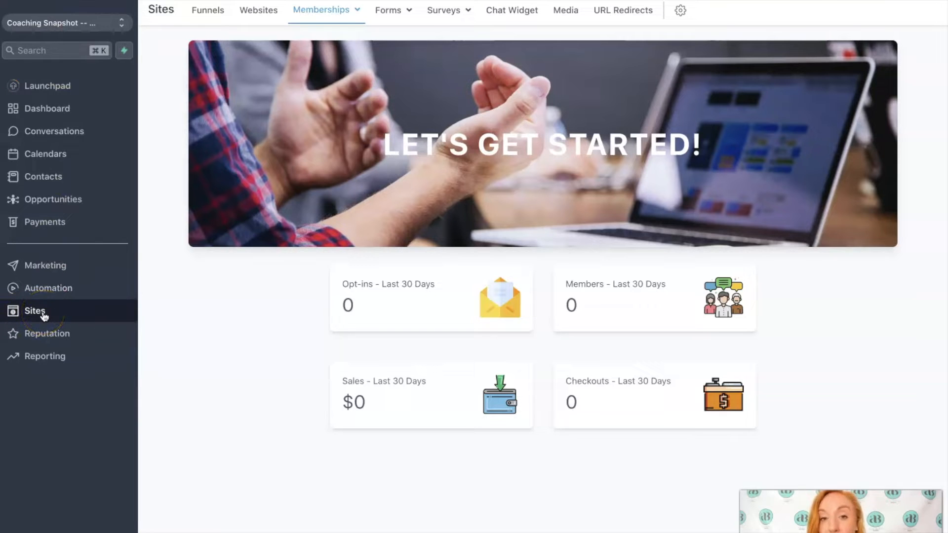
- Go to Memberships > Settings and open the Site Details page
left_click(328, 10)
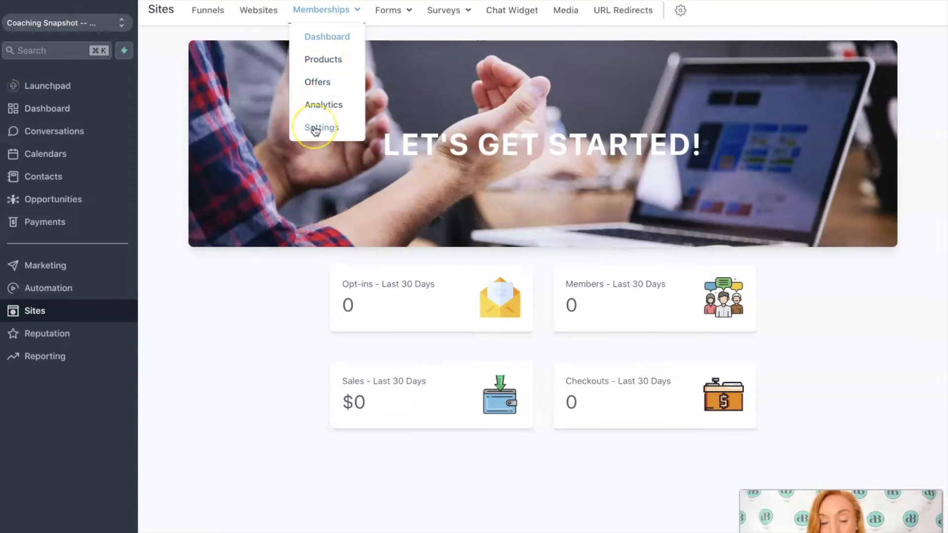
left_click(316, 130)
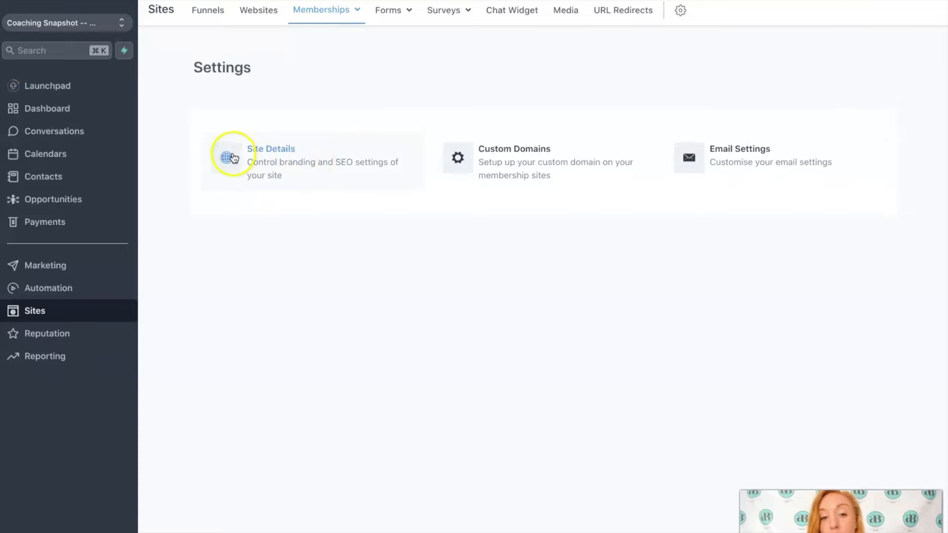
left_click(332, 168)
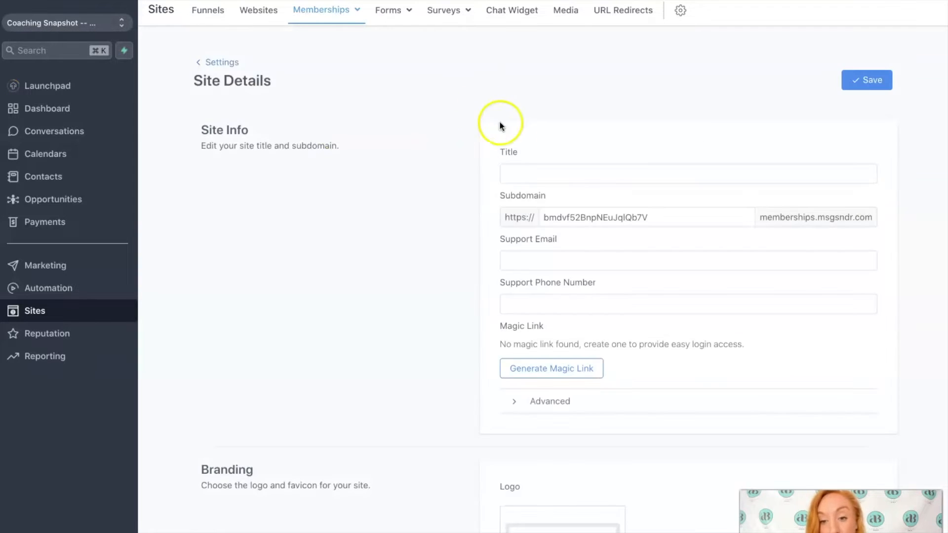
- Review the Site Details Title, Support Email and Support Phone fields and the Branding section
left_click(524, 170)
left_click(524, 171)
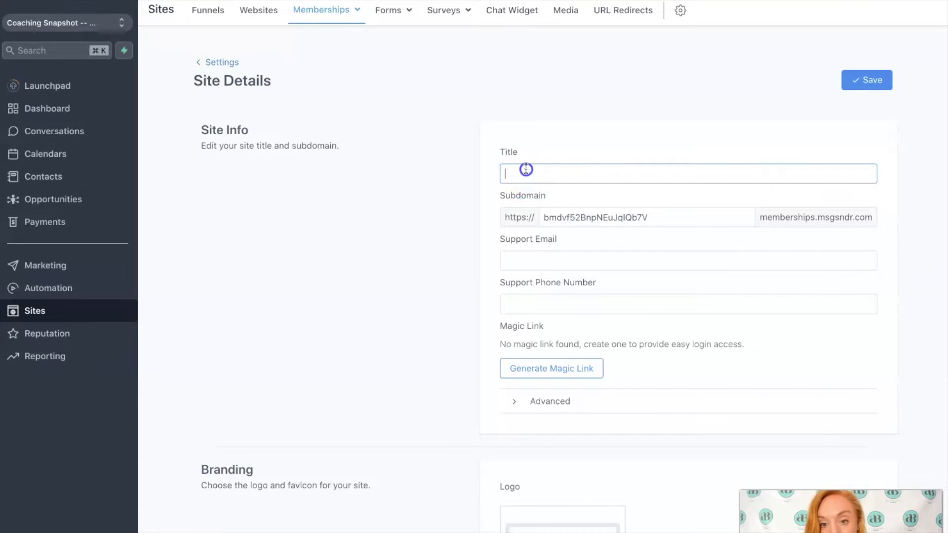
scroll(525, 168, "down", 1)
scroll(528, 168, "down", 1)
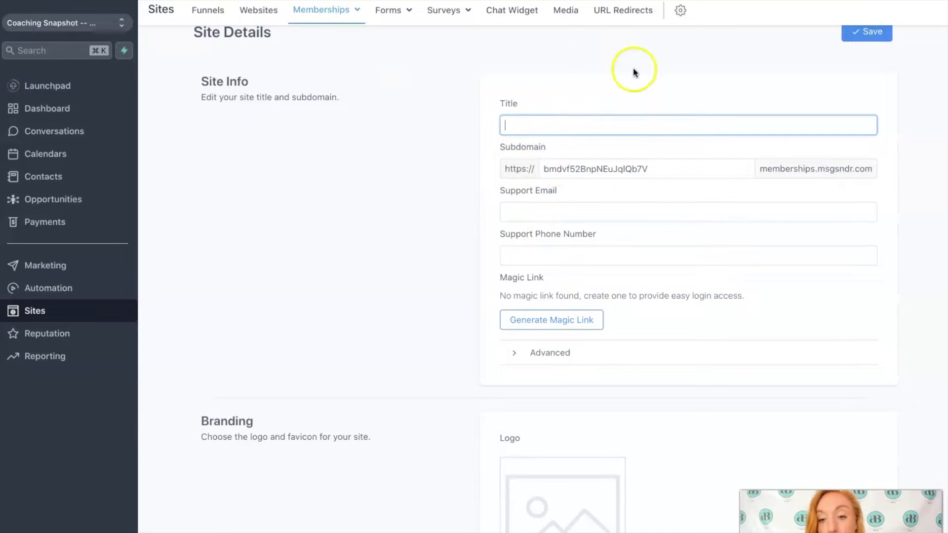
left_click(541, 207)
left_click(529, 254)
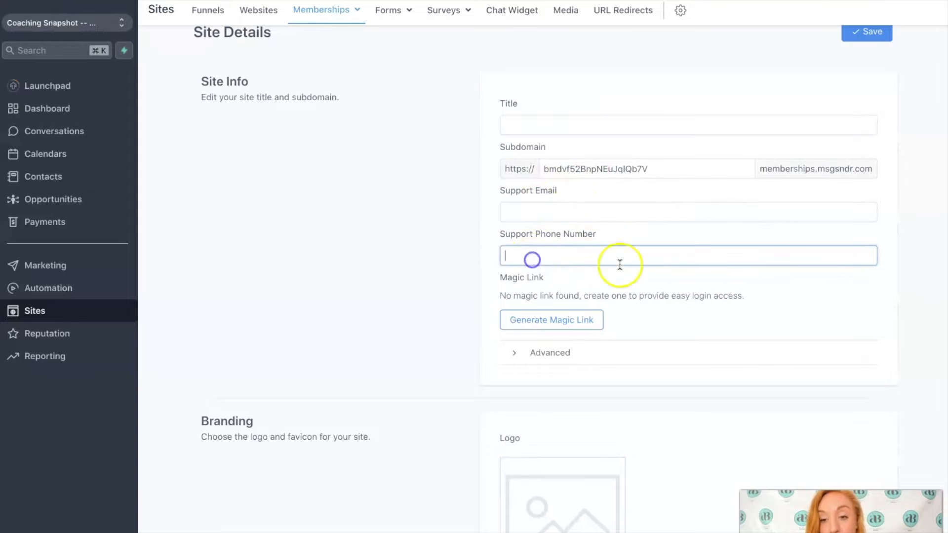
scroll(650, 283, "down", 6)
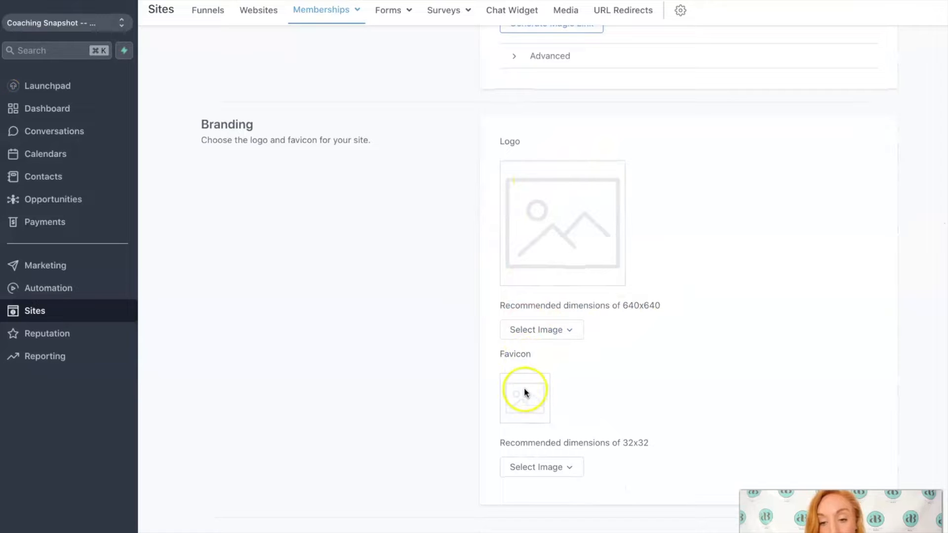
scroll(540, 401, "down", 2)
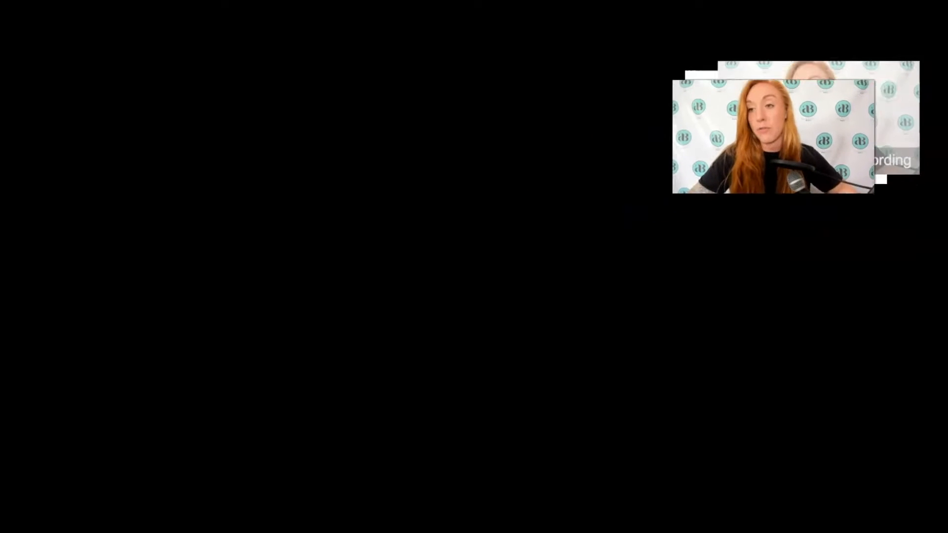
- Return to the membership Settings overview and open Custom Domains
scroll(435, 138, "up", 1)
scroll(435, 138, "up", 10)
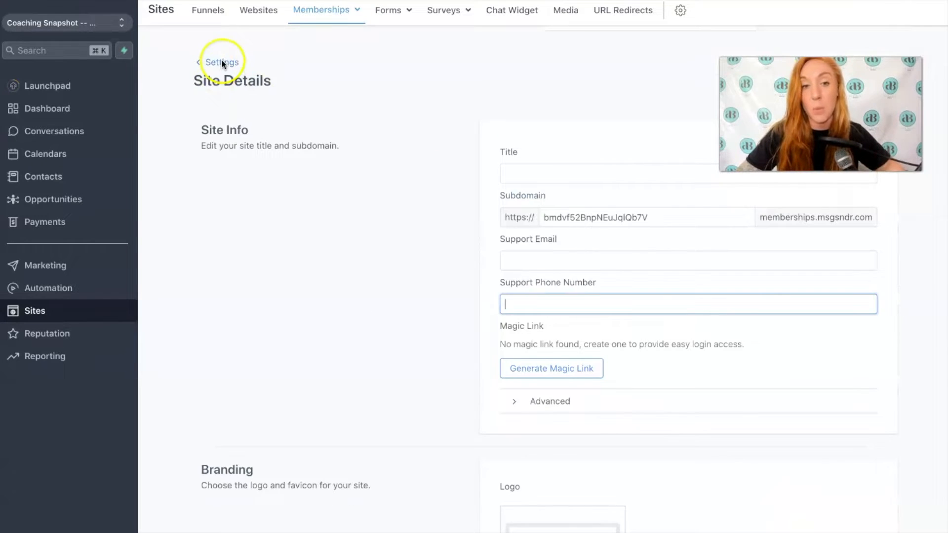
left_click(207, 62)
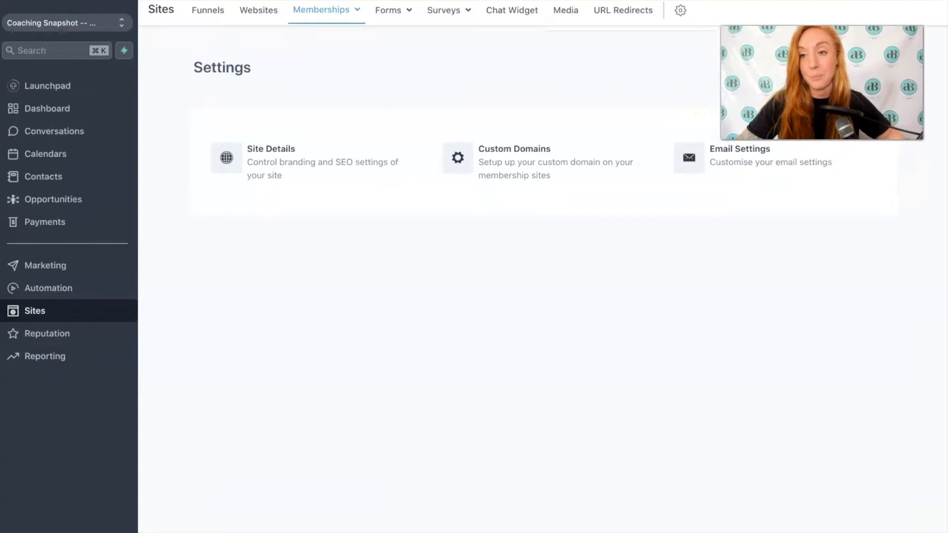
left_click(510, 176)
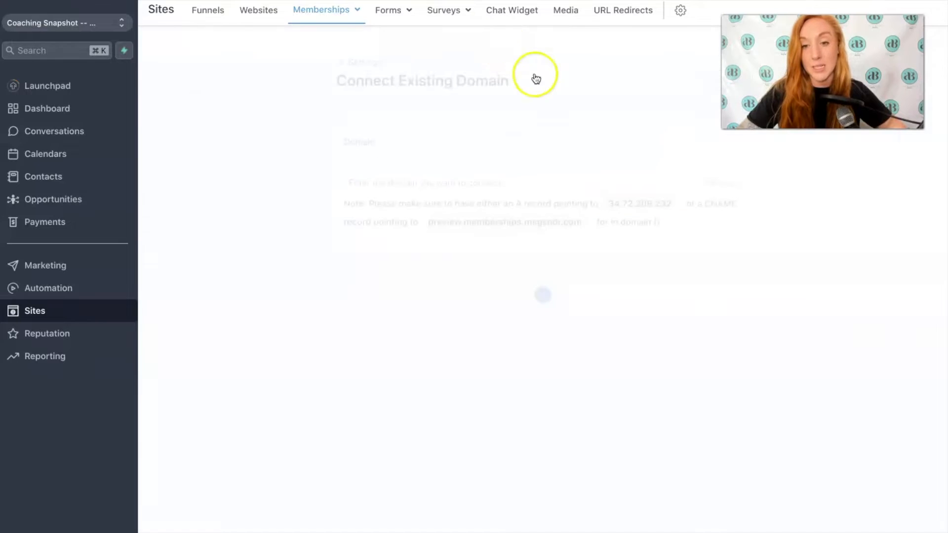
- Copy the A-record IP 34.72.209.232 from the note under the Domain field
left_click(400, 164)
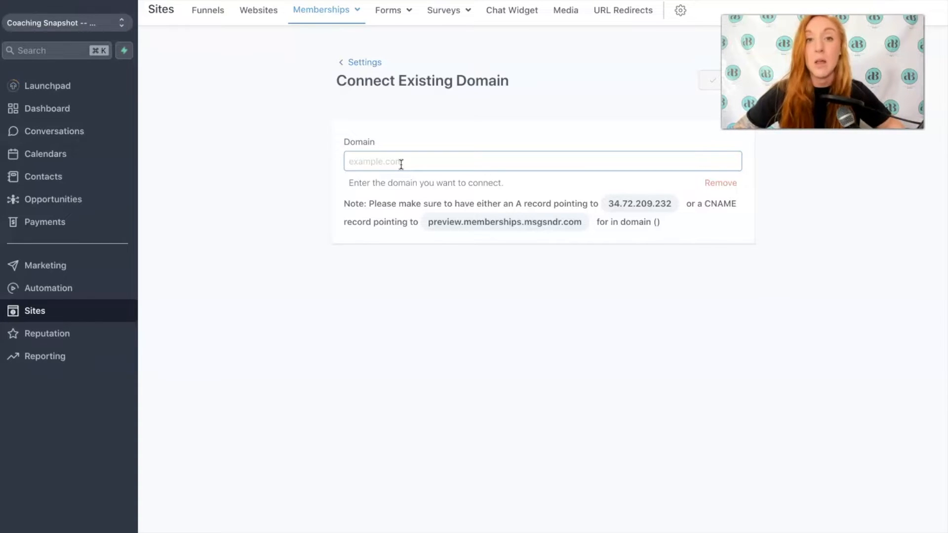
left_click_drag(673, 203, 608, 203)
key("ctrl+c")
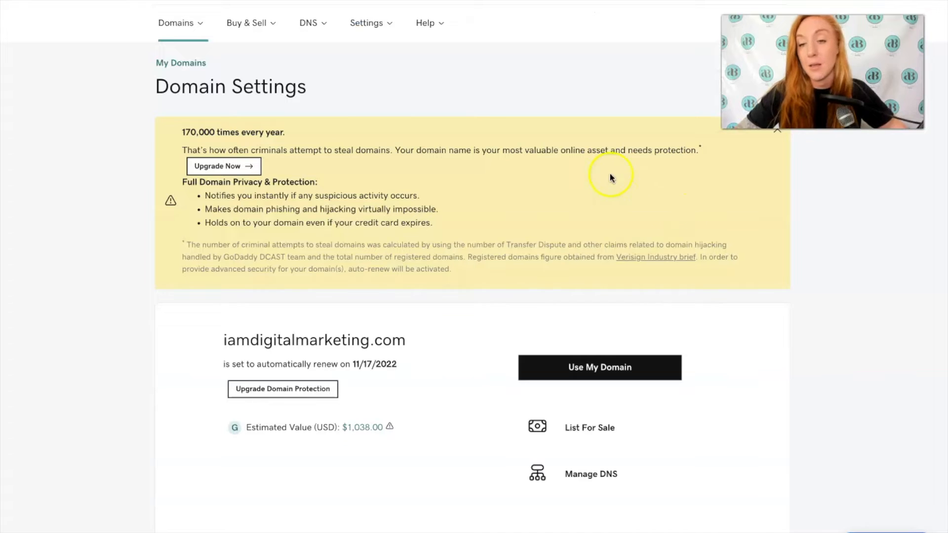
scroll(610, 173, "down", 4)
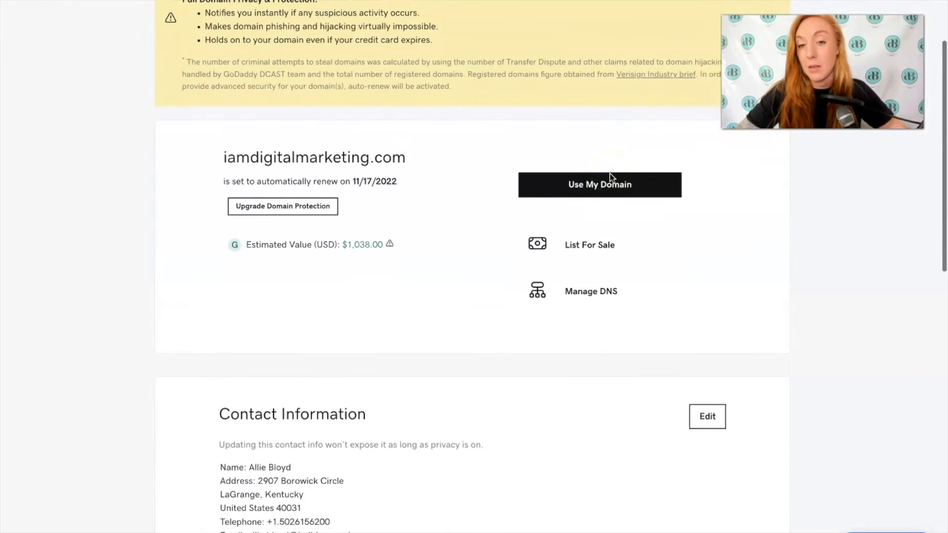
- Open DNS management for iamdigitalmarketing.com in GoDaddy
scroll(606, 158, "down", 3)
scroll(607, 163, "down", 12)
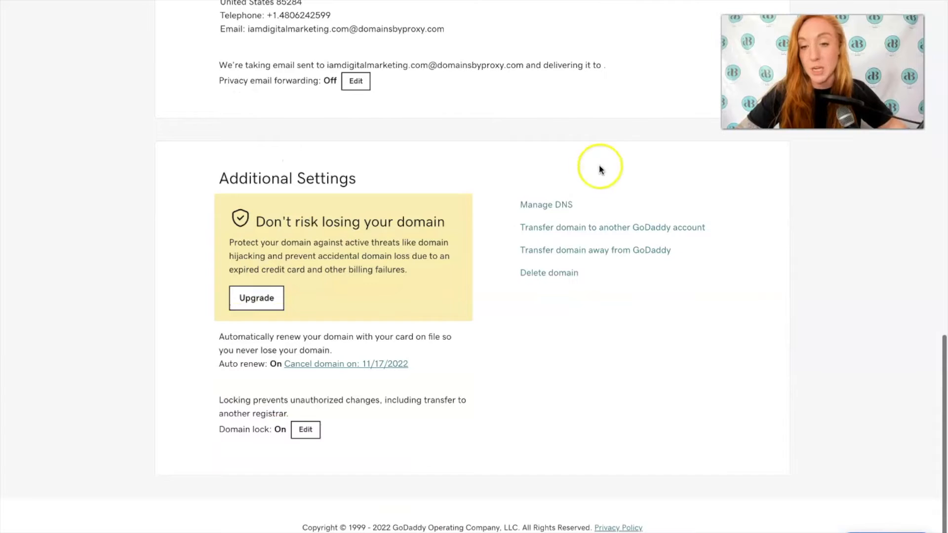
left_click(536, 205)
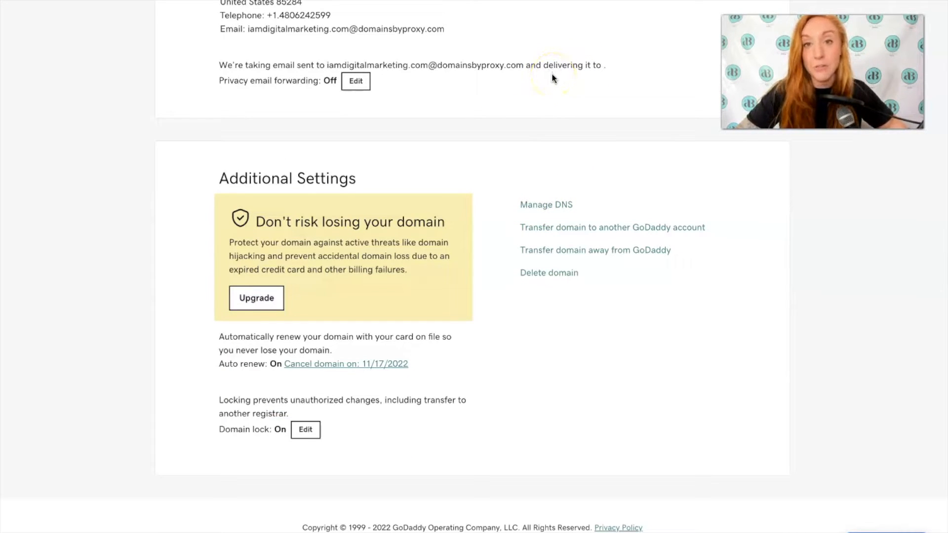
left_click(551, 204)
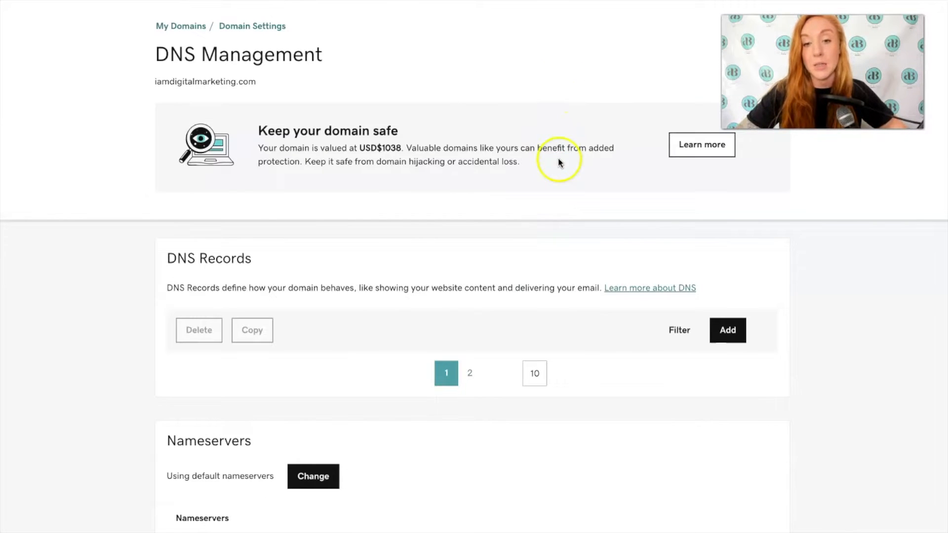
scroll(556, 161, "down", 2)
left_click(727, 261)
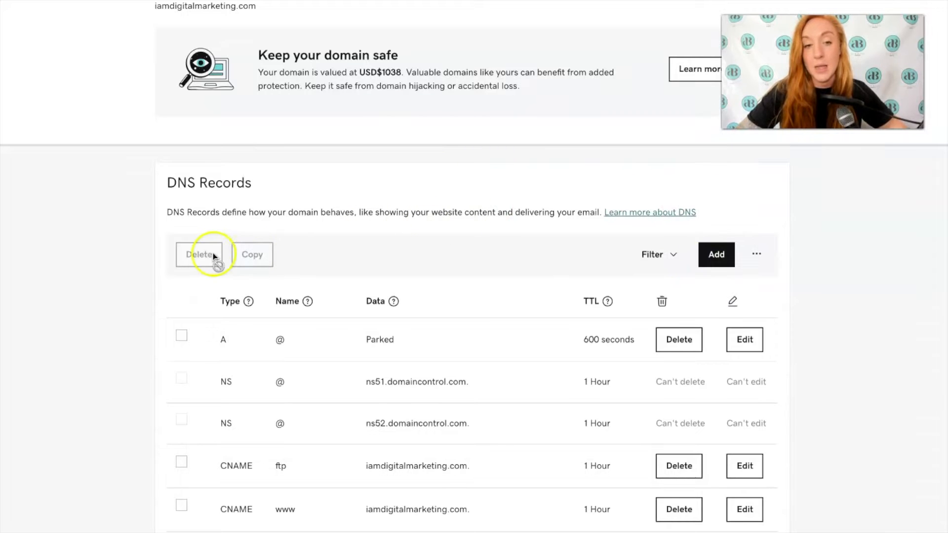
scroll(438, 270, "down", 1)
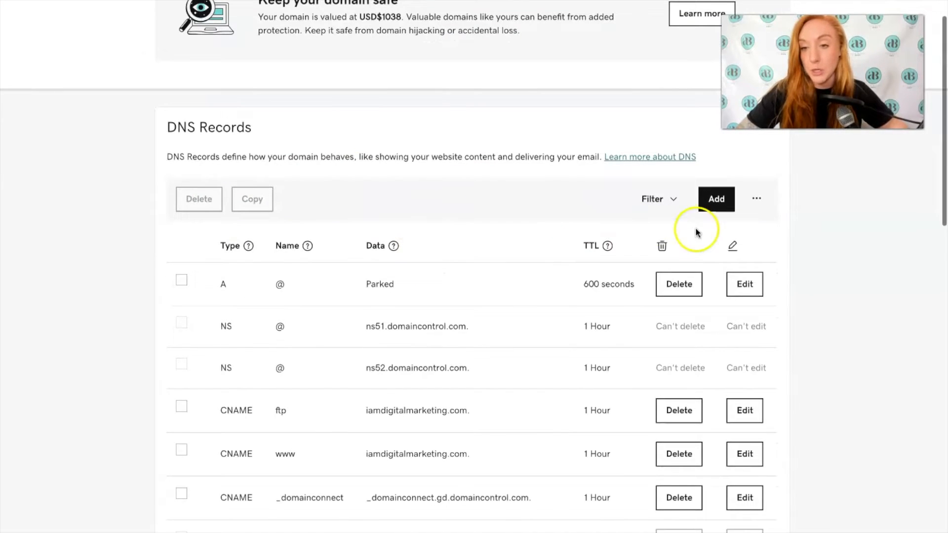
- Add an A record with Name @, Value 34.72.209.232 and TTL 1/2 Hour
left_click(720, 202)
left_click(220, 307)
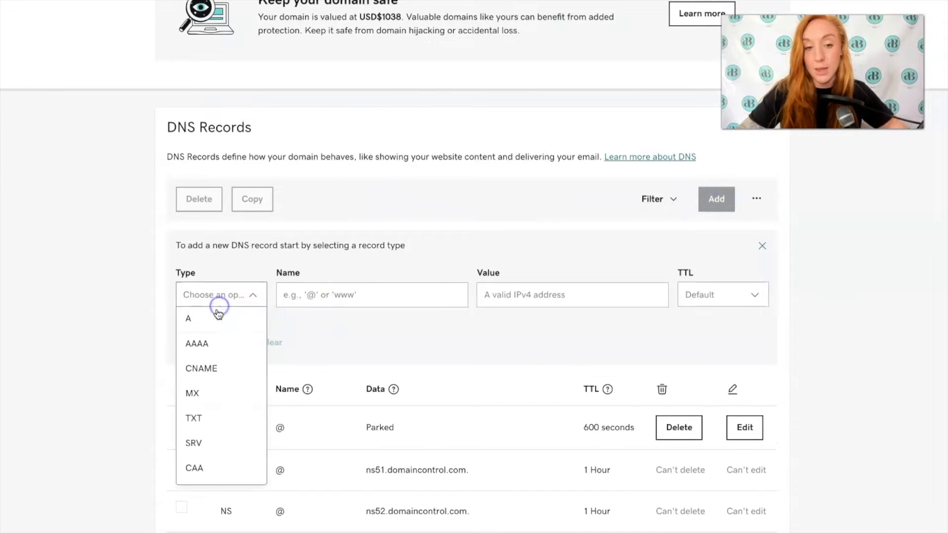
left_click(212, 318)
left_click(335, 287)
type("@")
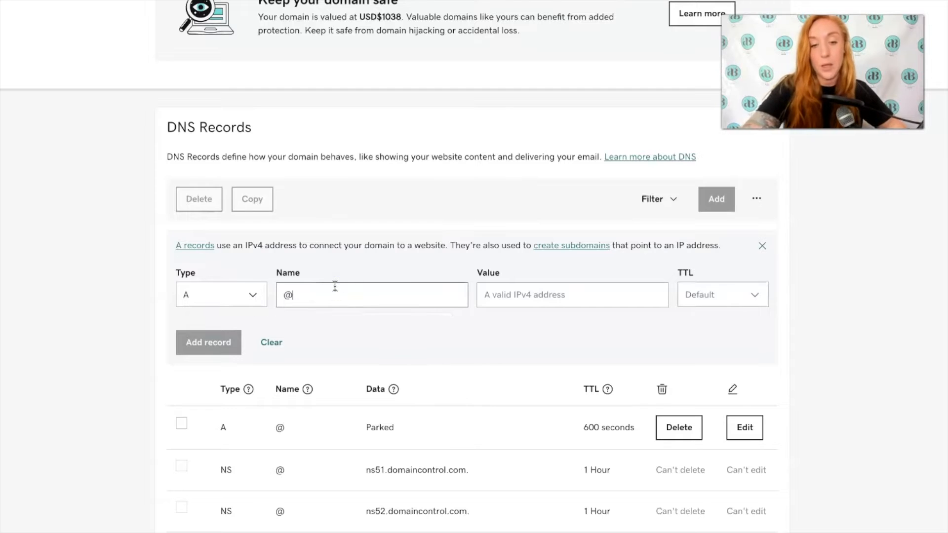
left_click(505, 297)
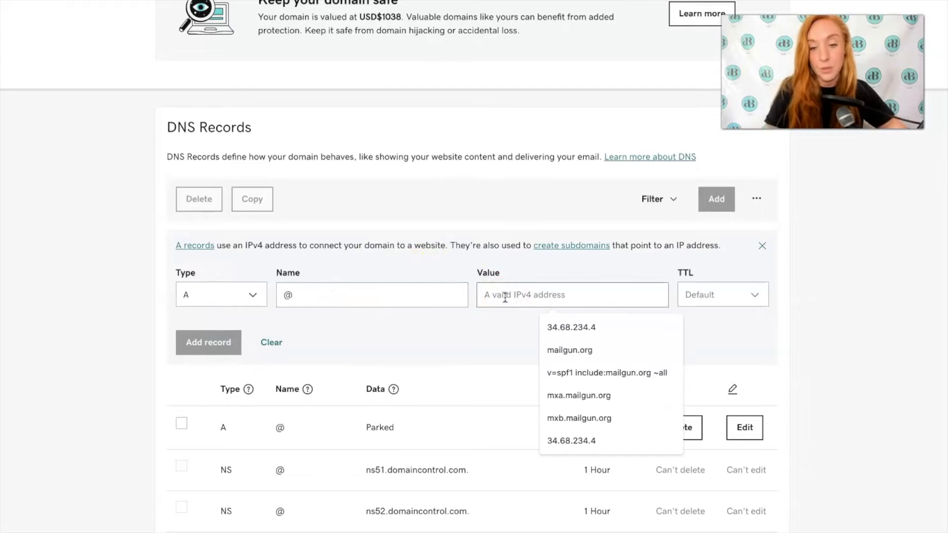
key("ctrl+v")
left_click(724, 294)
left_click(716, 317)
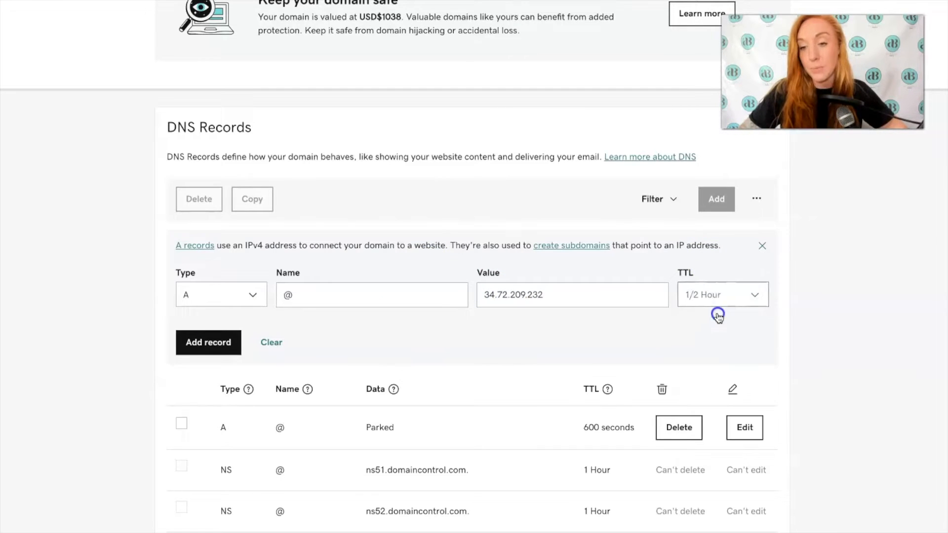
left_click(212, 344)
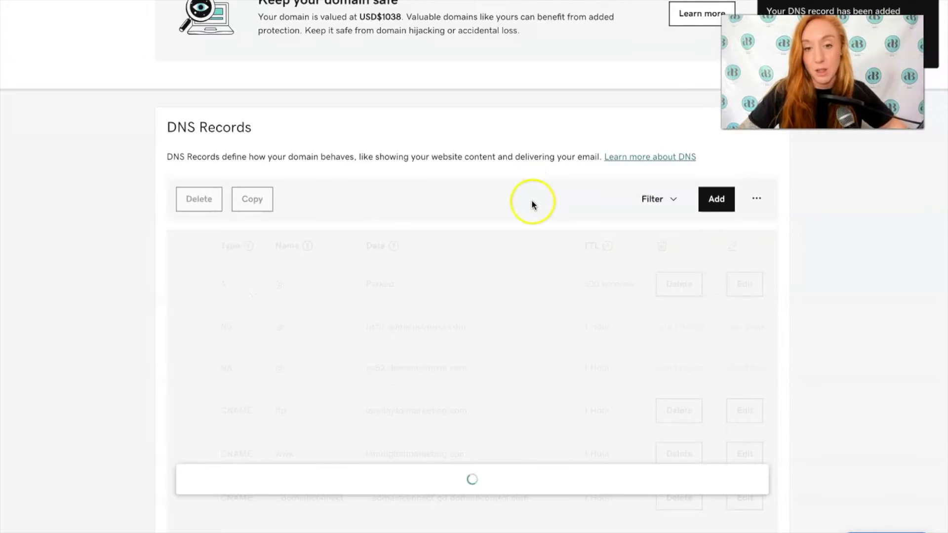
- Check the existing Parked A record and copy the domain name iamdigitalmarketing.com
scroll(531, 200, "down", 1)
left_click_drag(207, 295, 415, 291)
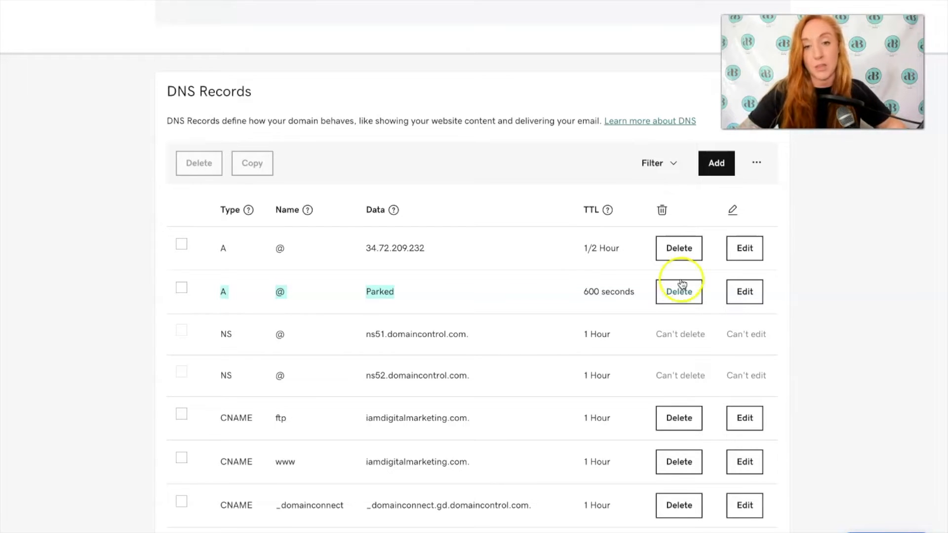
scroll(487, 128, "up", 5)
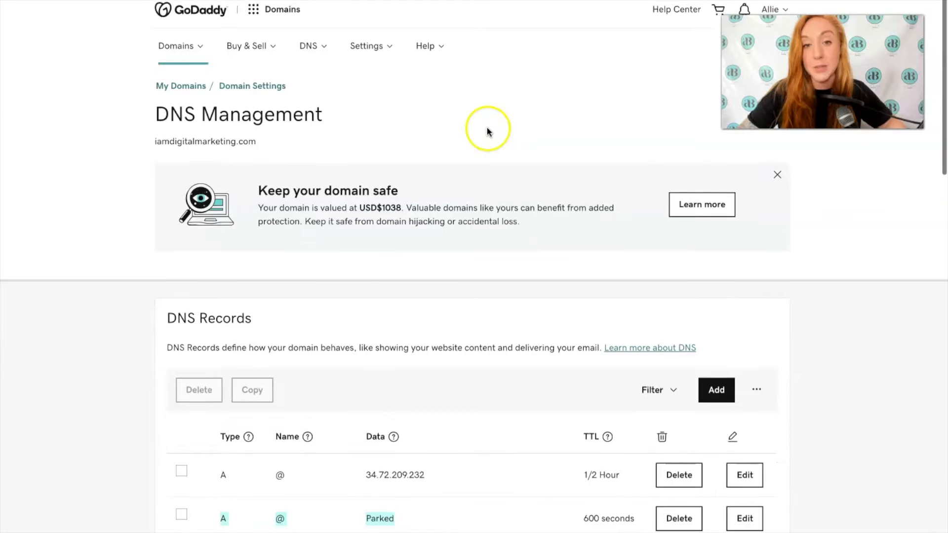
left_click_drag(289, 124, 111, 118)
key("super+c")
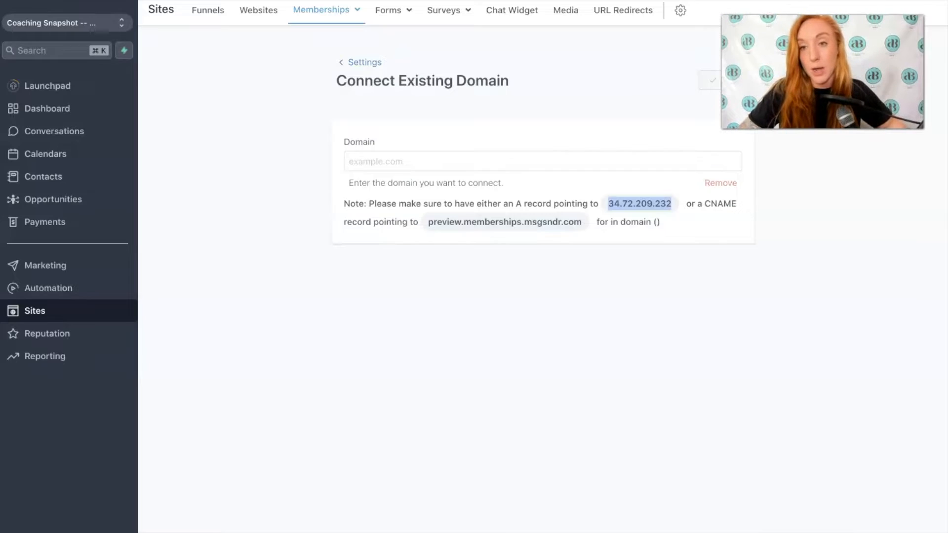
- Paste iamdigitalmarketing.com as the domain, save despite the DNS record error, and return to Settings
left_click(502, 161)
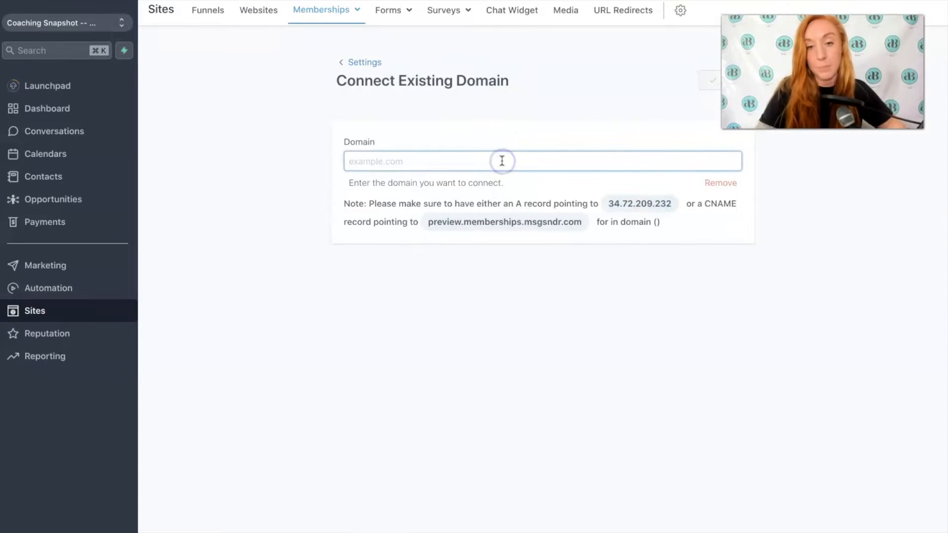
key("super+v")
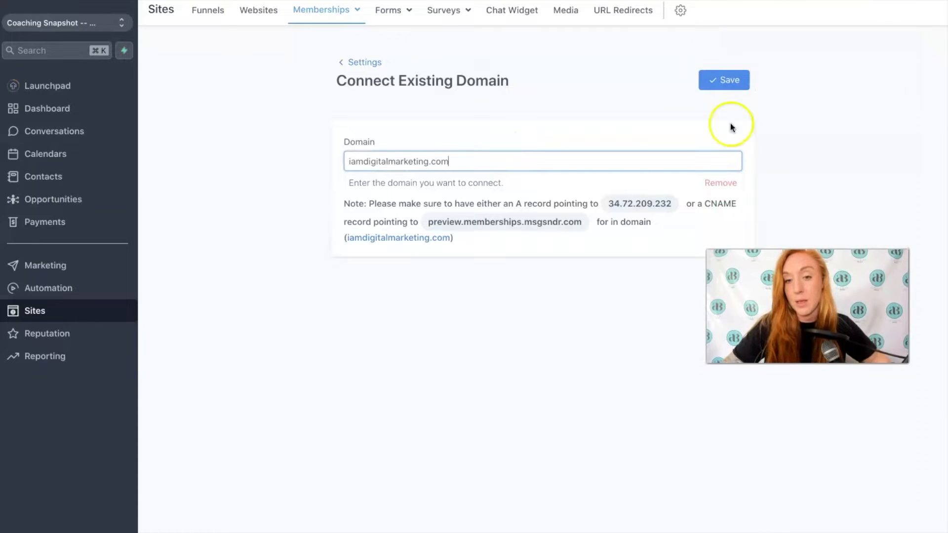
left_click(726, 81)
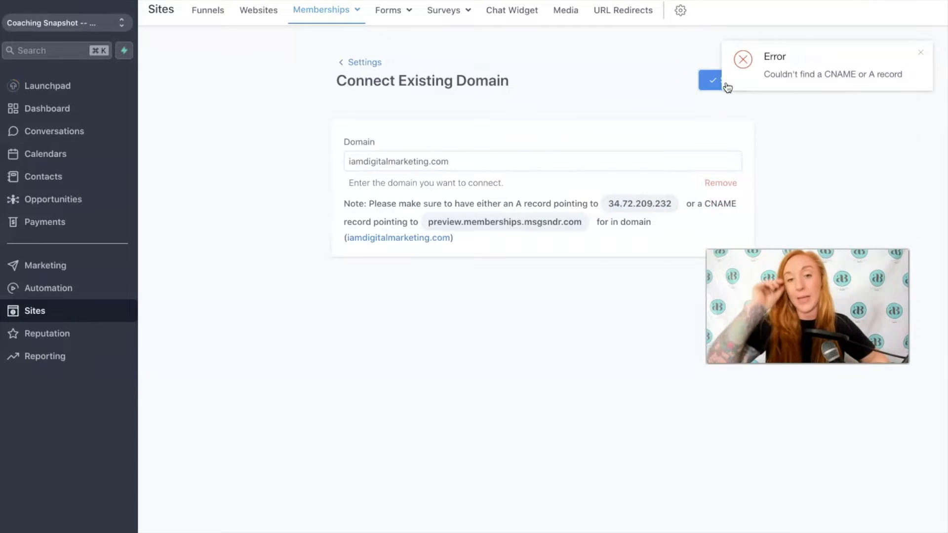
left_click(920, 52)
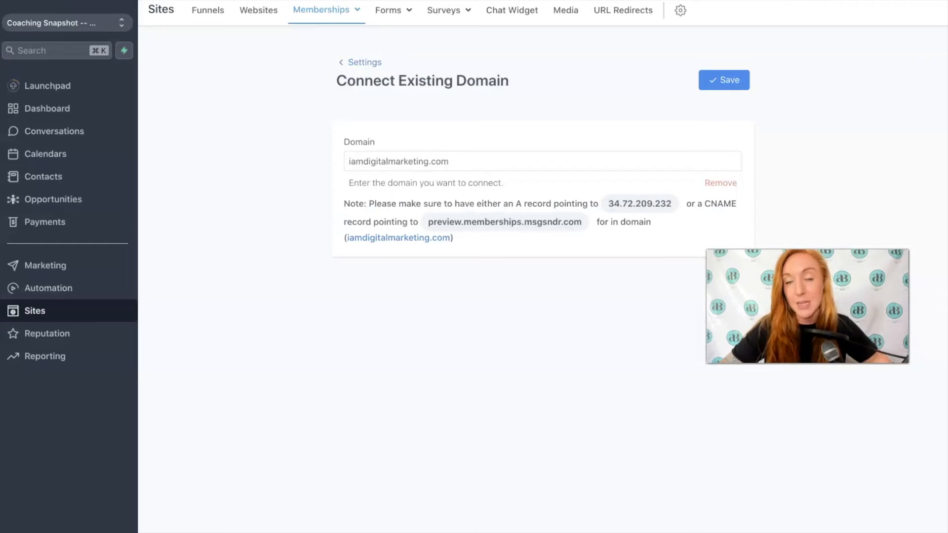
left_click(727, 78)
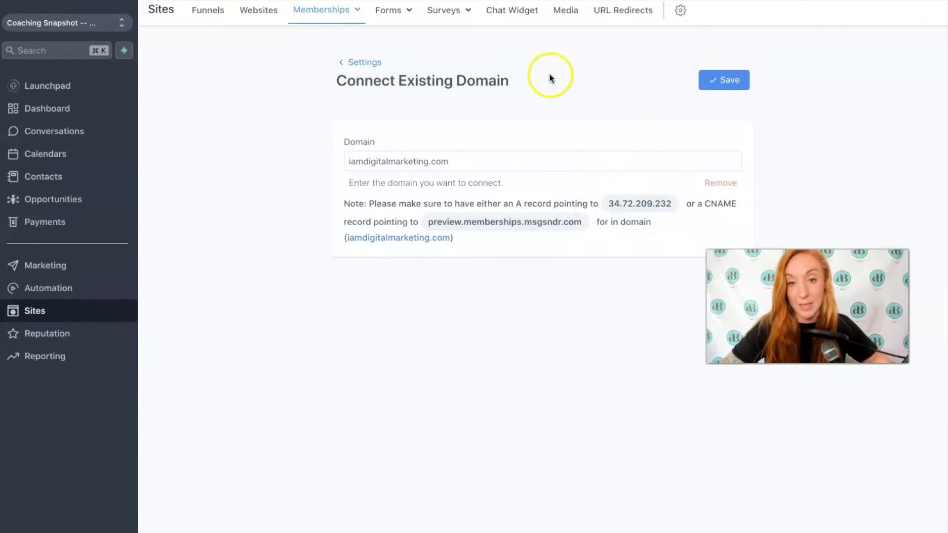
left_click(362, 65)
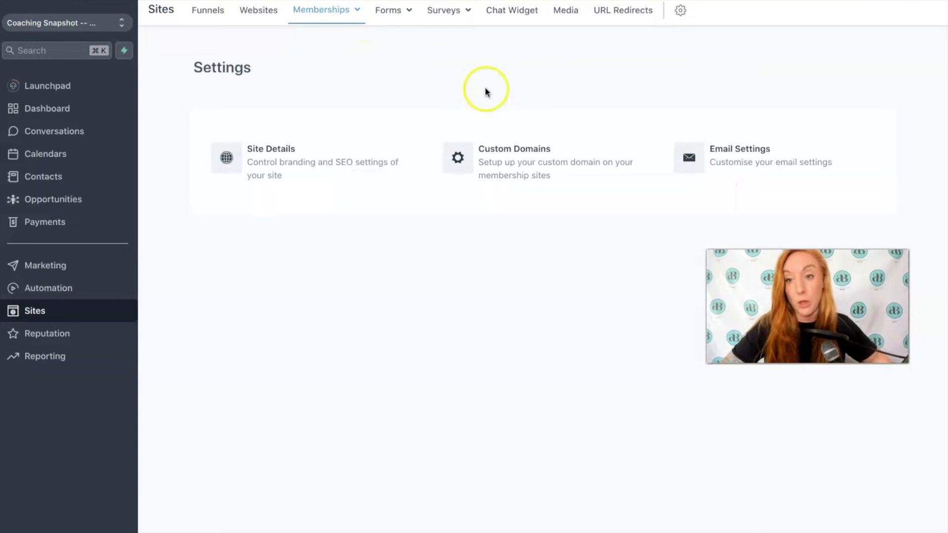
- Open Email Settings and check the drip and welcome template lists, leaving both on Default Template
left_click(722, 146)
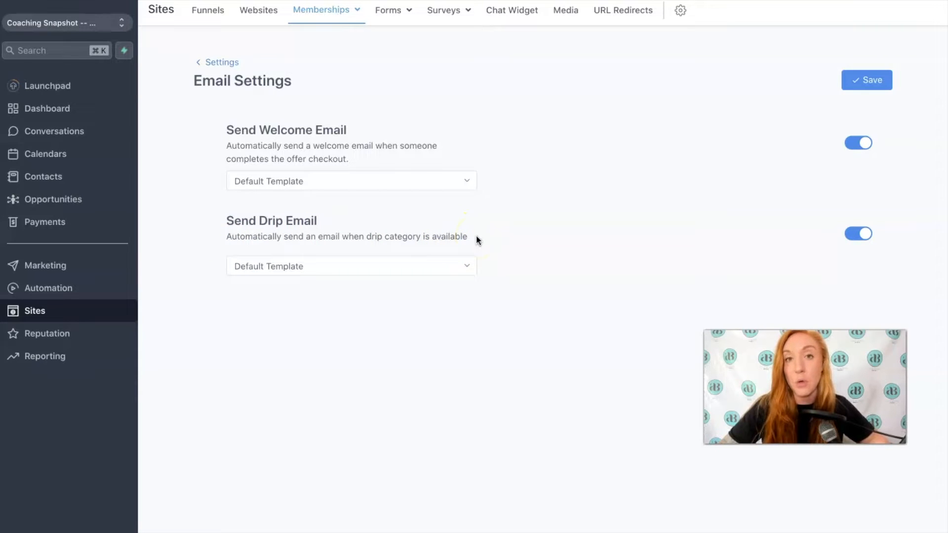
left_click(465, 266)
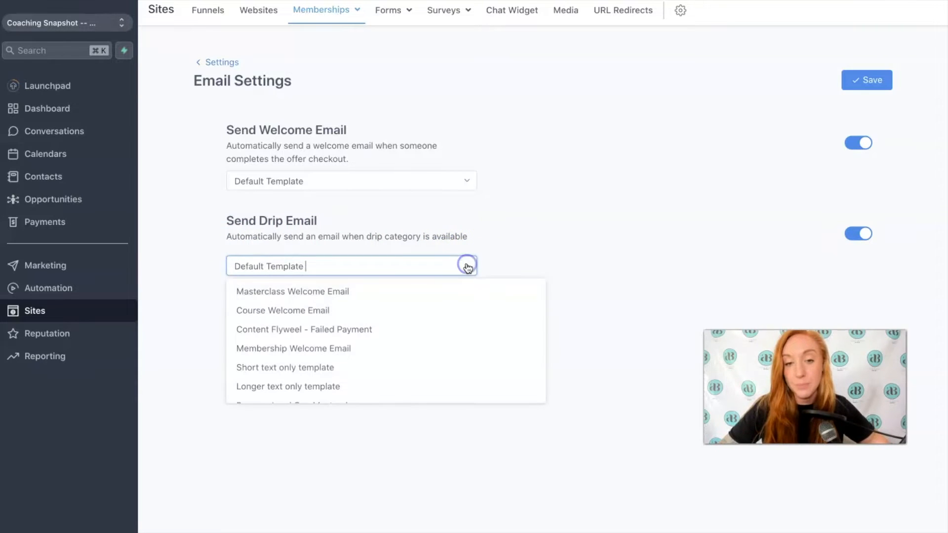
left_click(351, 230)
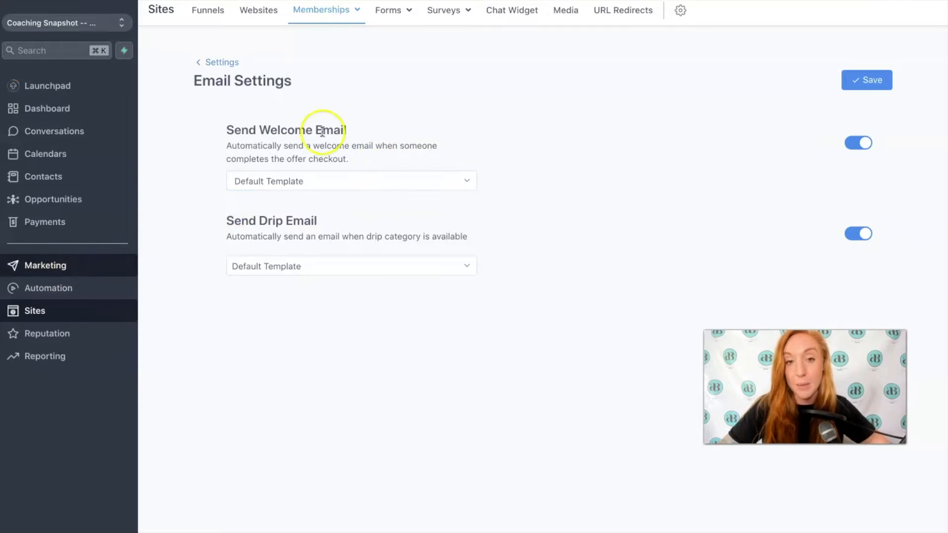
left_click(360, 191)
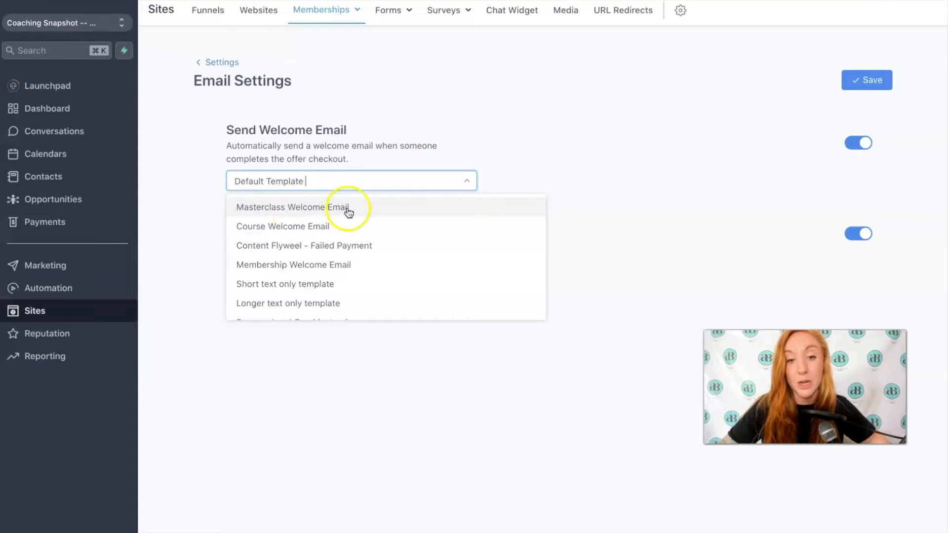
left_click(378, 115)
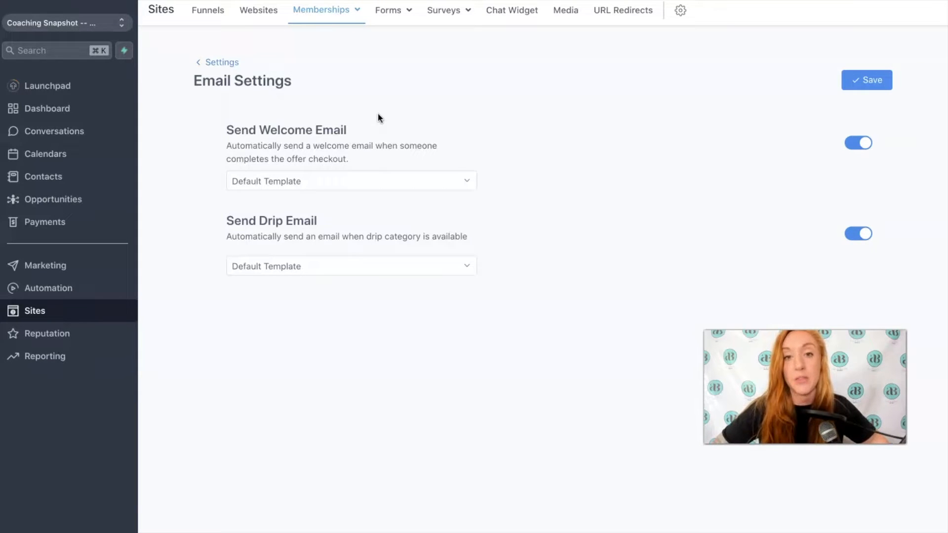
- Browse the membership Products page, then Offers, then back to the empty Products list
left_click(319, 9)
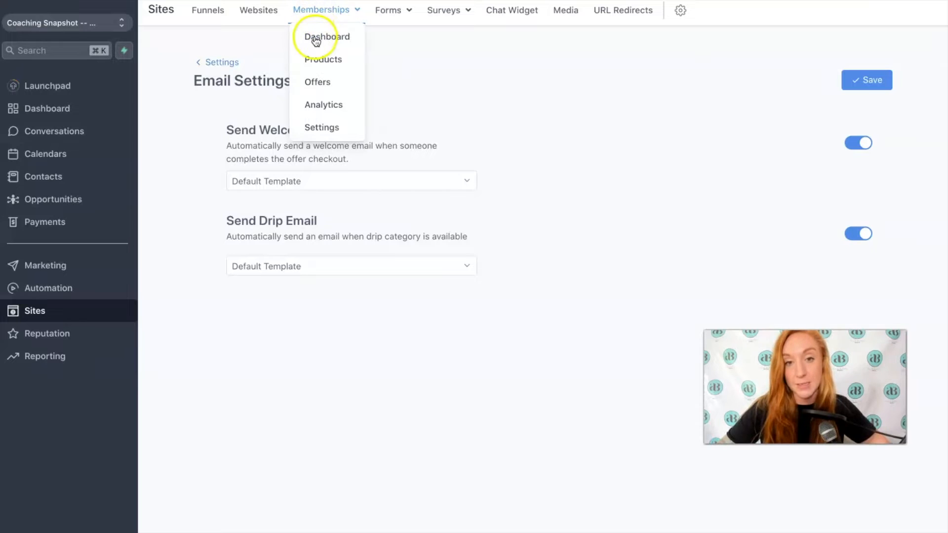
left_click(315, 61)
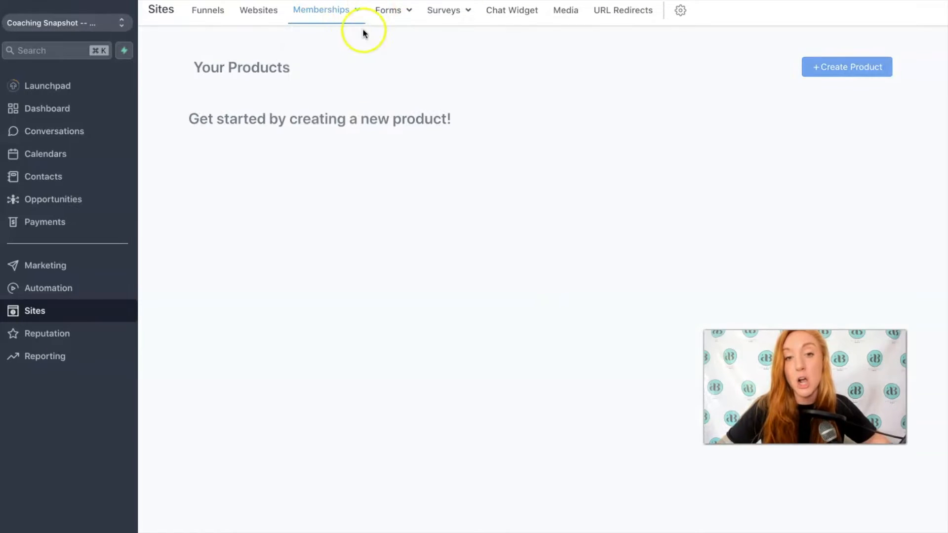
mouse_move(324, 19)
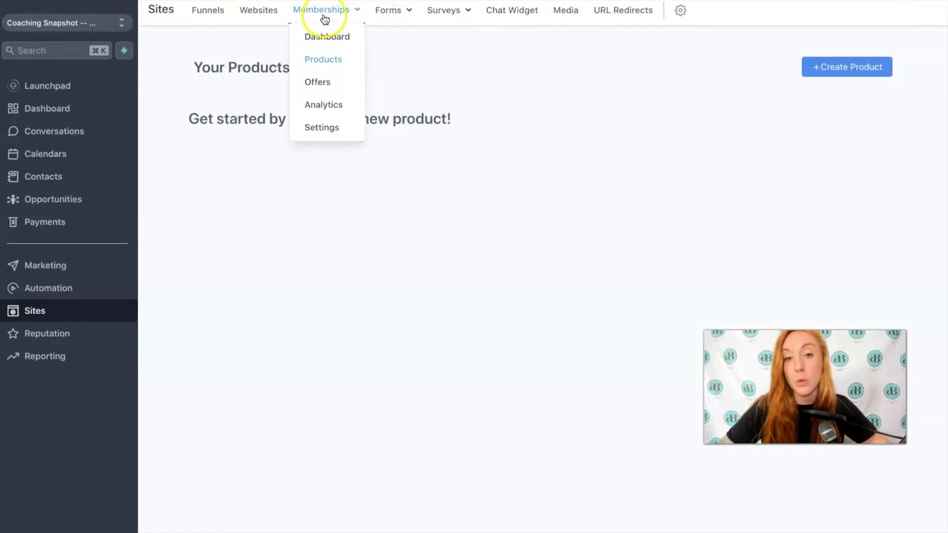
left_click(318, 83)
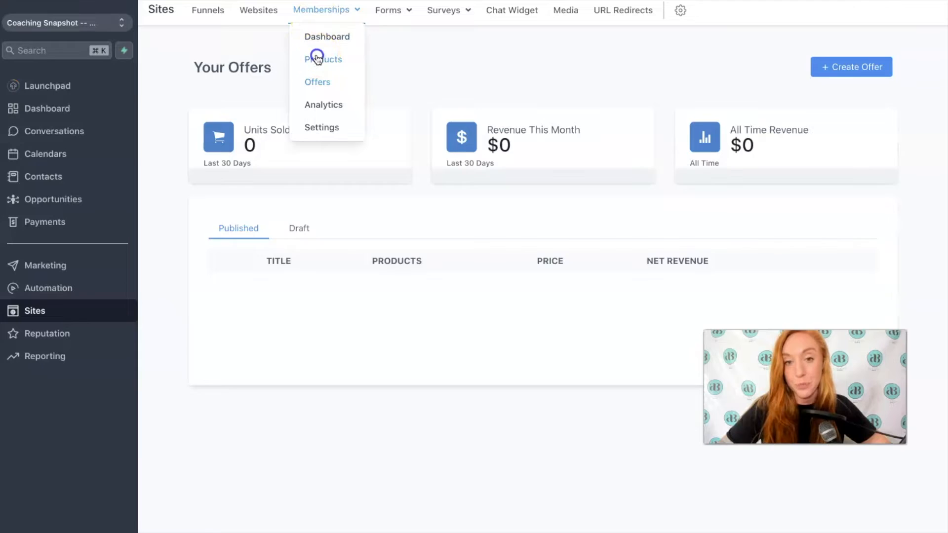
left_click(316, 57)
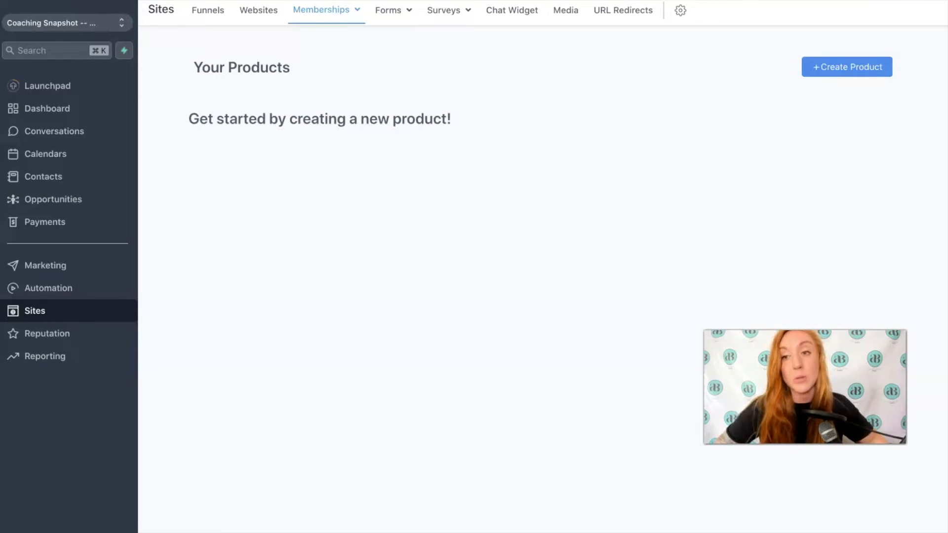
left_click(337, 13)
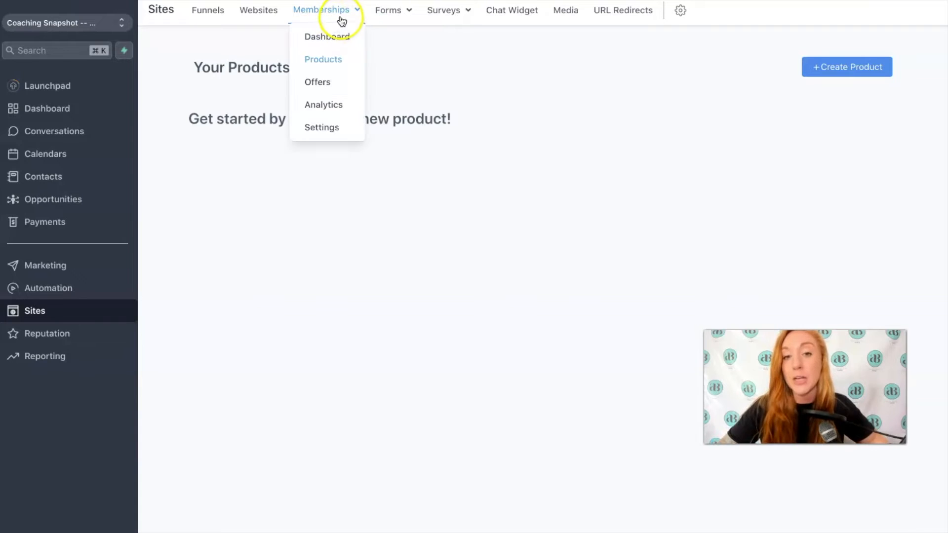
- Switch to the membership Offers page showing 0 units sold and $0 revenue
left_click(317, 82)
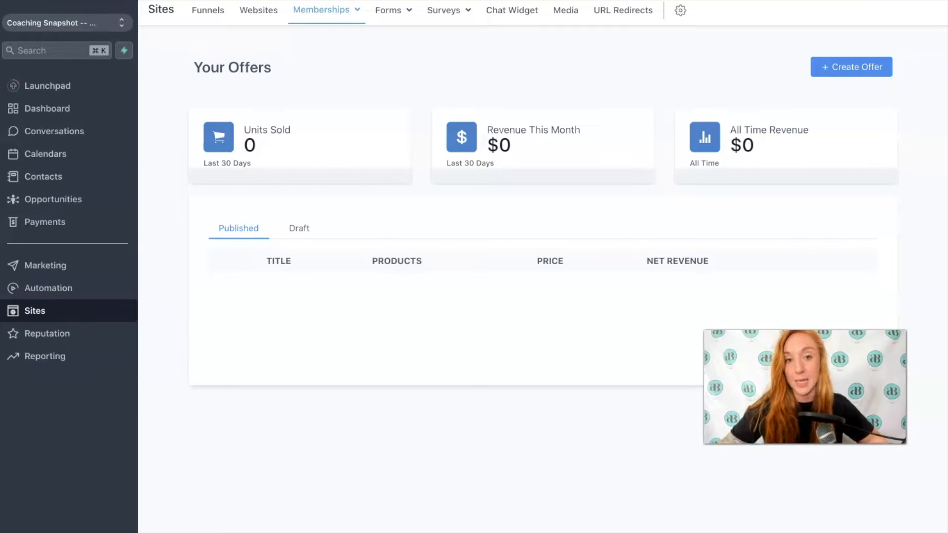
- Go to Memberships > Analytics and open the blank Product Progress page
mouse_move(322, 11)
left_click(321, 107)
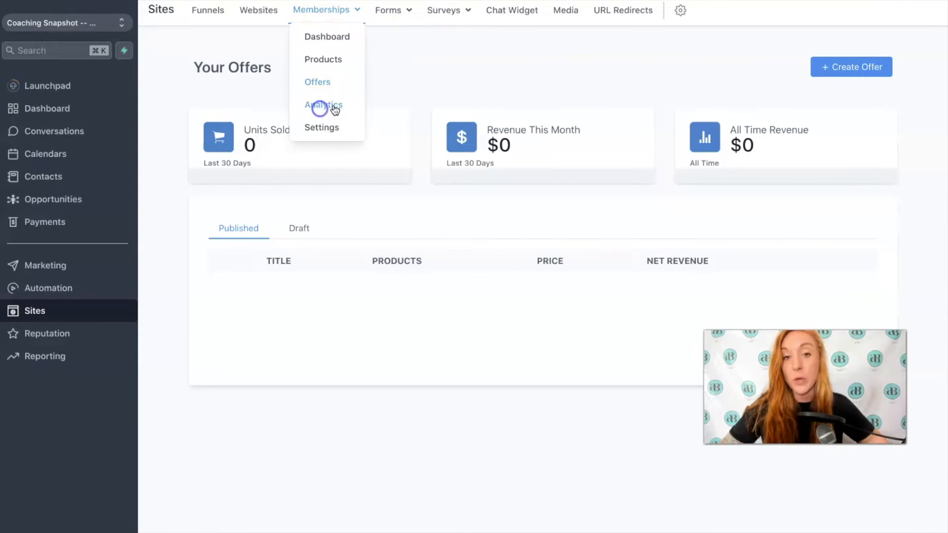
left_click(266, 156)
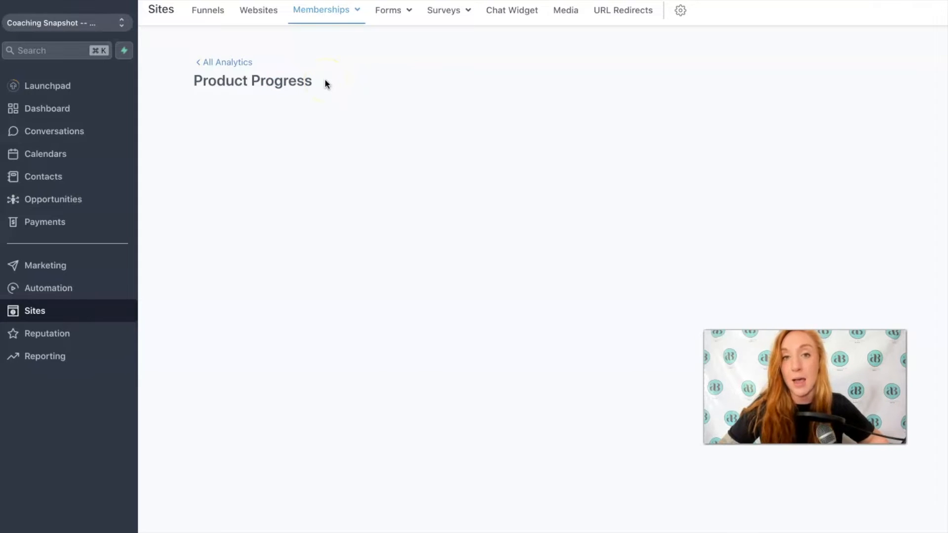
left_click(323, 11)
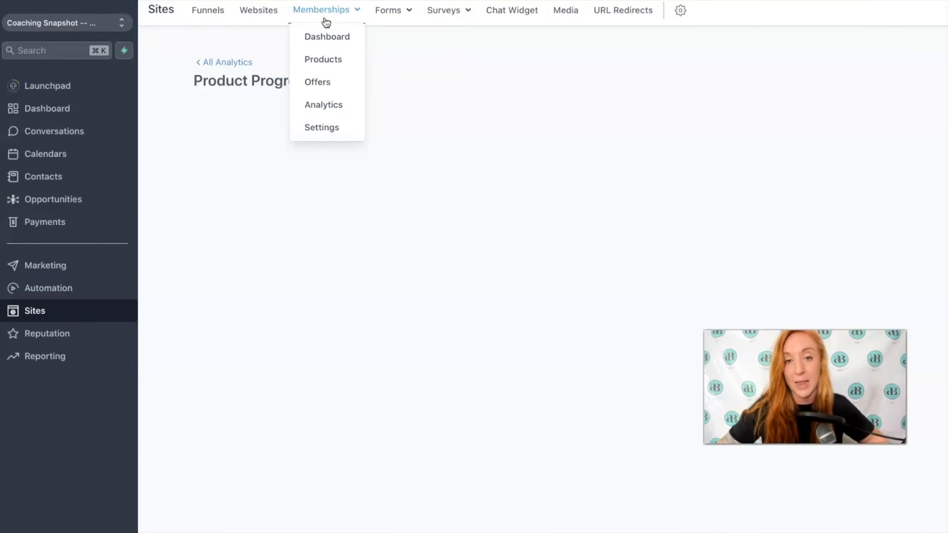
- Go to Memberships > Products and start Create Product to see the Sprint and Marathon Course templates
left_click(318, 59)
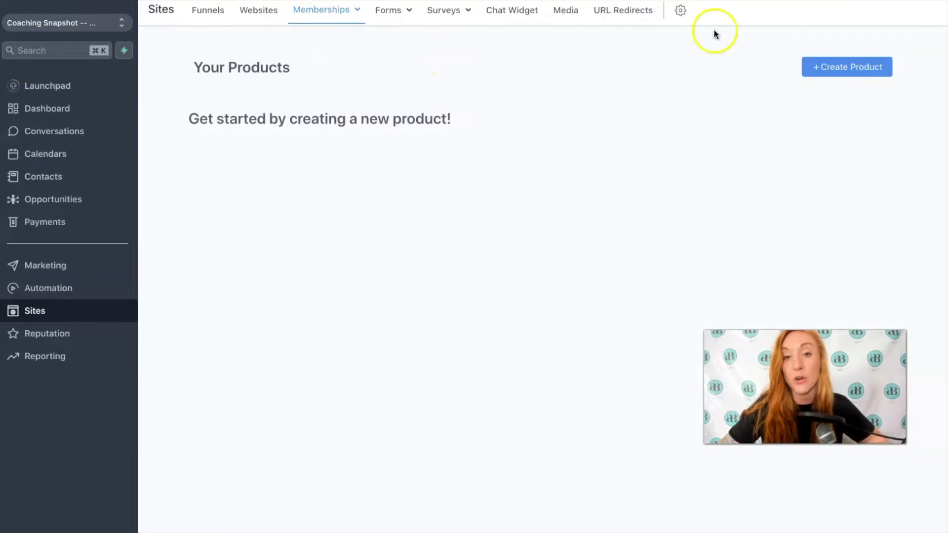
left_click(841, 66)
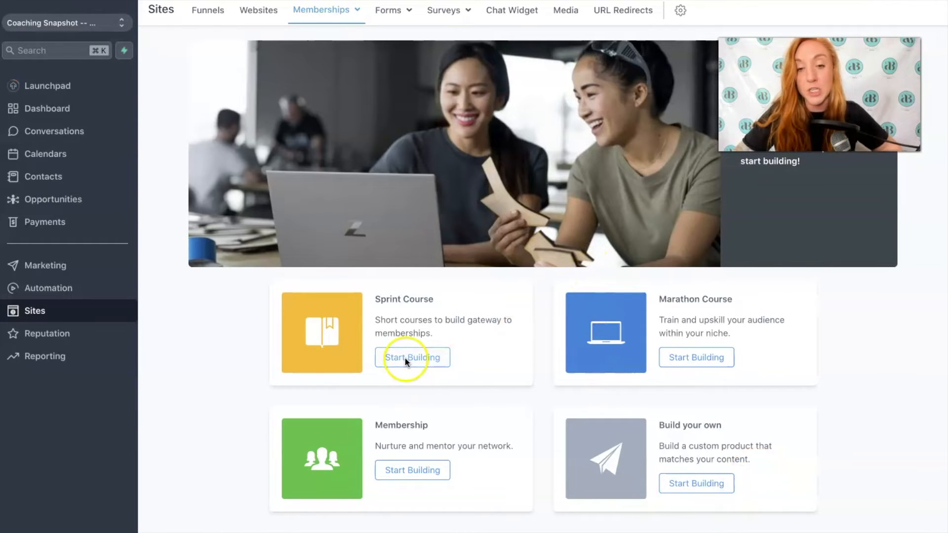
- Build a product from the Marathon Course template, renaming it from the default to 'Test Course'
left_click(667, 357)
triple_click(519, 159)
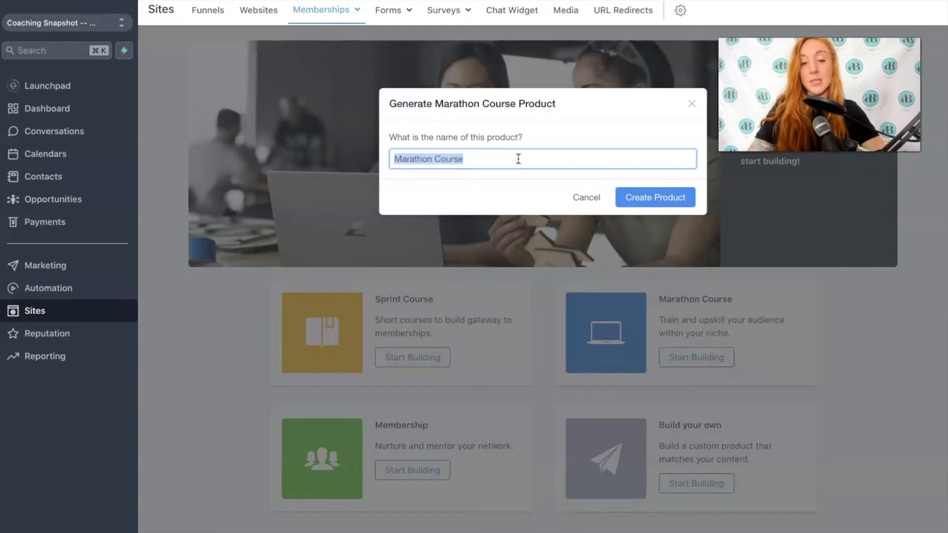
type("Test Course")
left_click(654, 198)
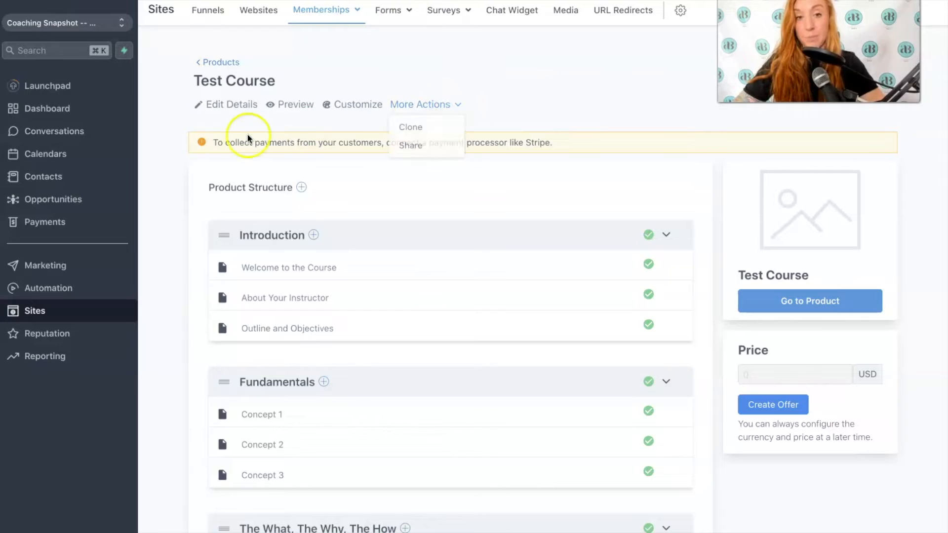
- Open the Test Course edit page and scroll to the one-liner and Product Thumbnail fields
left_click(233, 106)
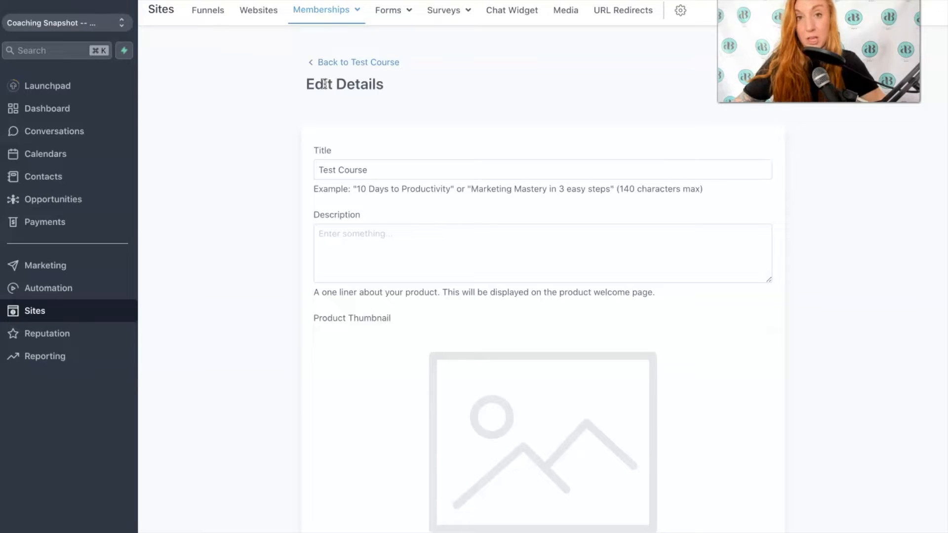
left_click_drag(375, 170, 314, 173)
left_click(392, 248)
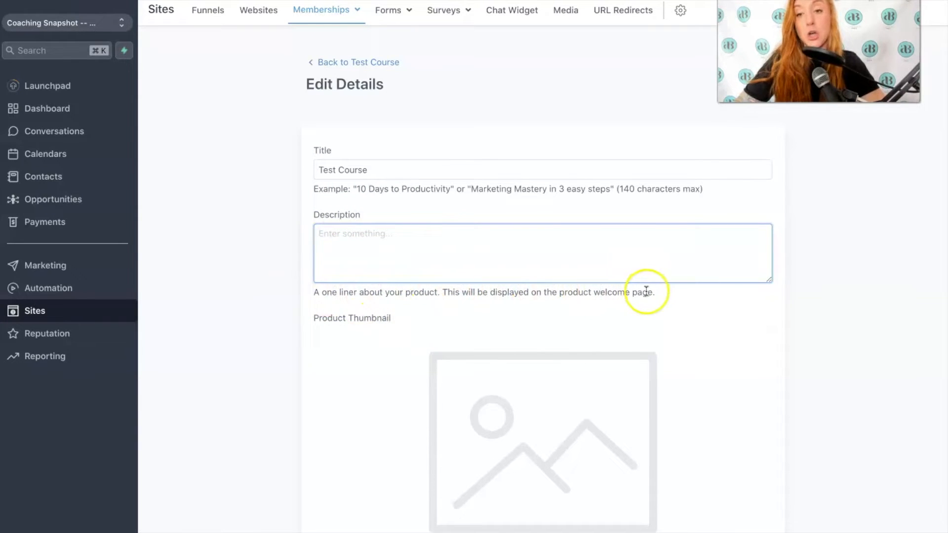
scroll(561, 275, "down", 3)
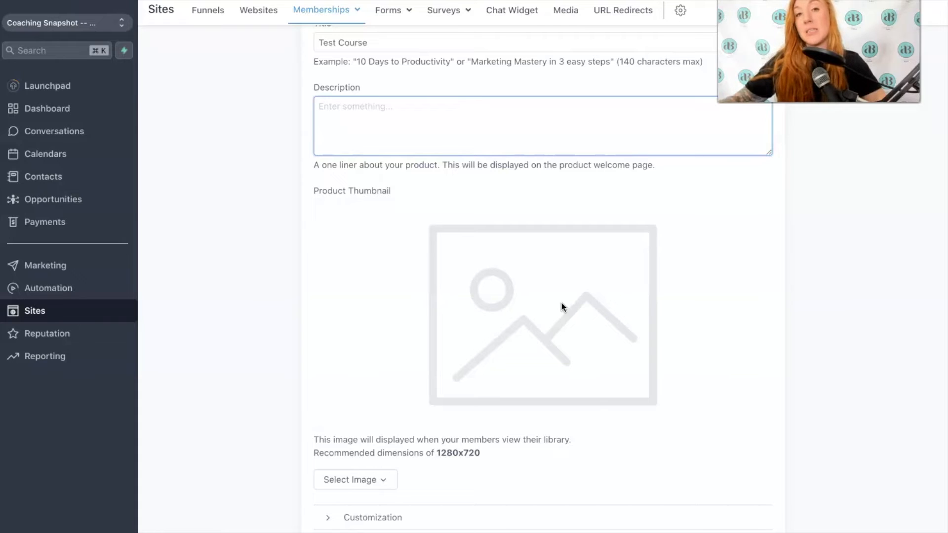
scroll(564, 341, "down", 2)
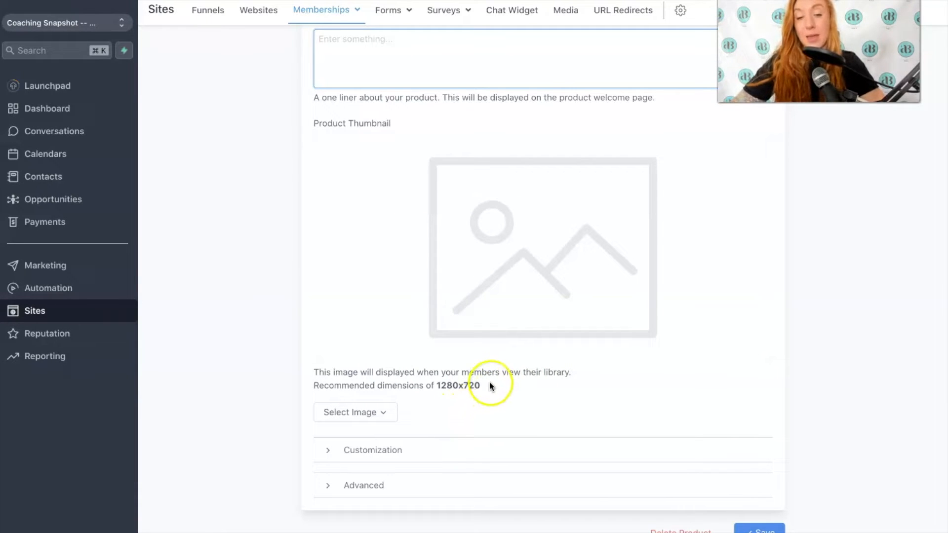
- Expand the Customization section and look over the Instructor Heading text
left_click(347, 420)
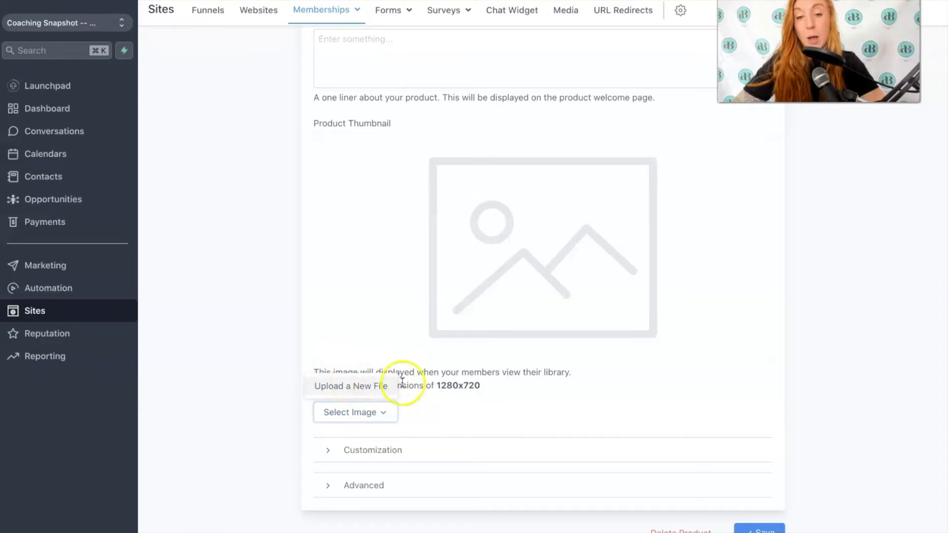
left_click(428, 452)
scroll(428, 453, "down", 8)
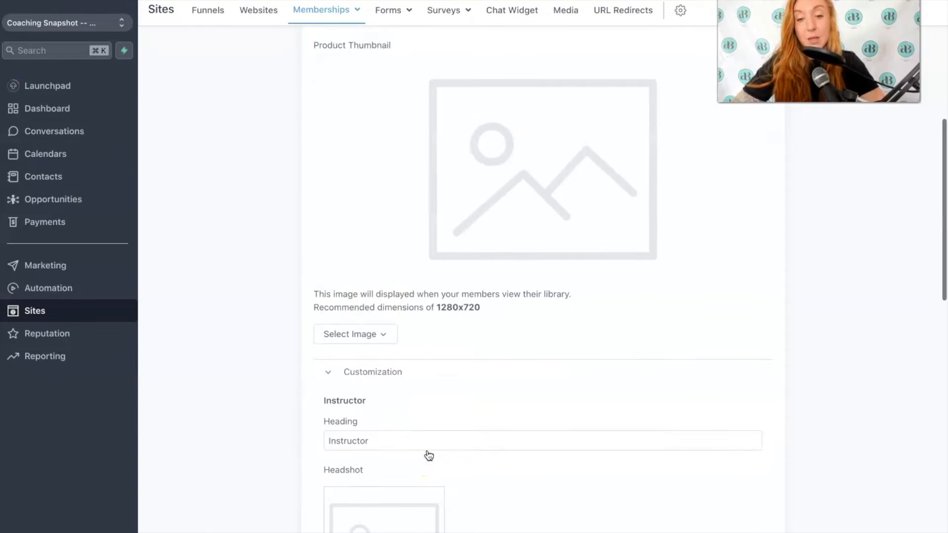
scroll(416, 251, "up", 2)
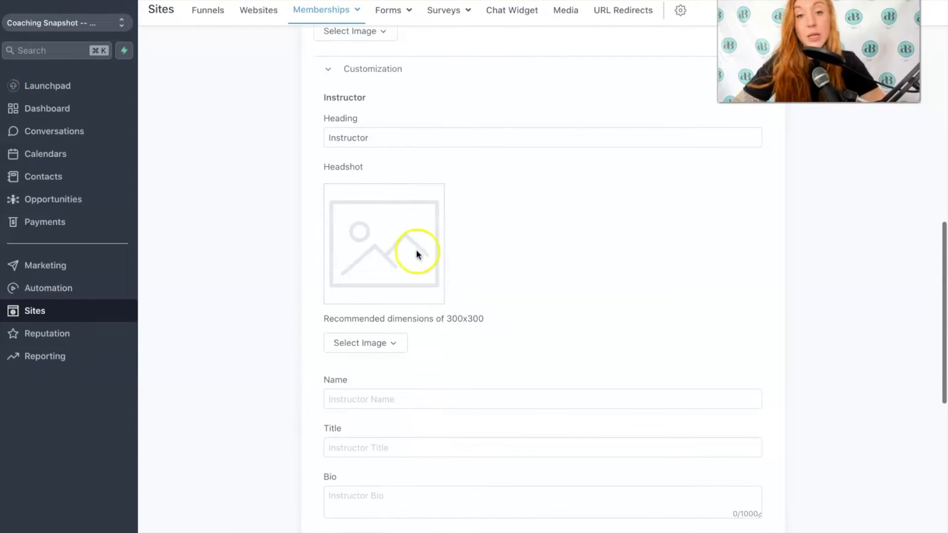
left_click_drag(372, 153, 283, 156)
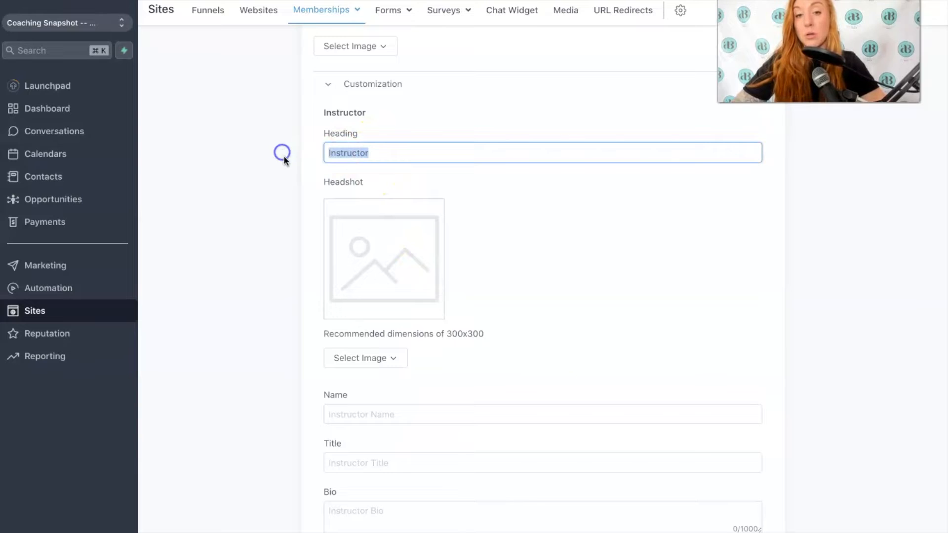
left_click(388, 152)
left_click_drag(328, 153, 453, 155)
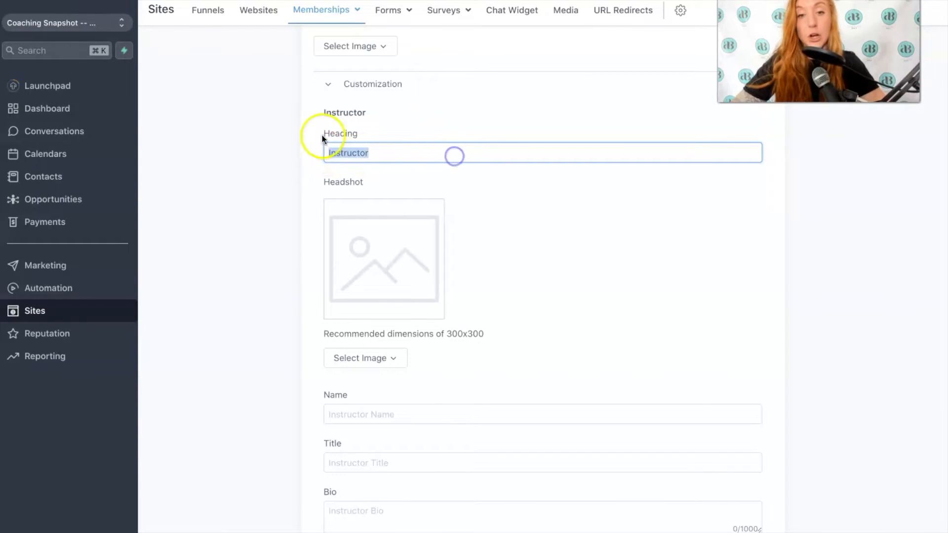
left_click(360, 154)
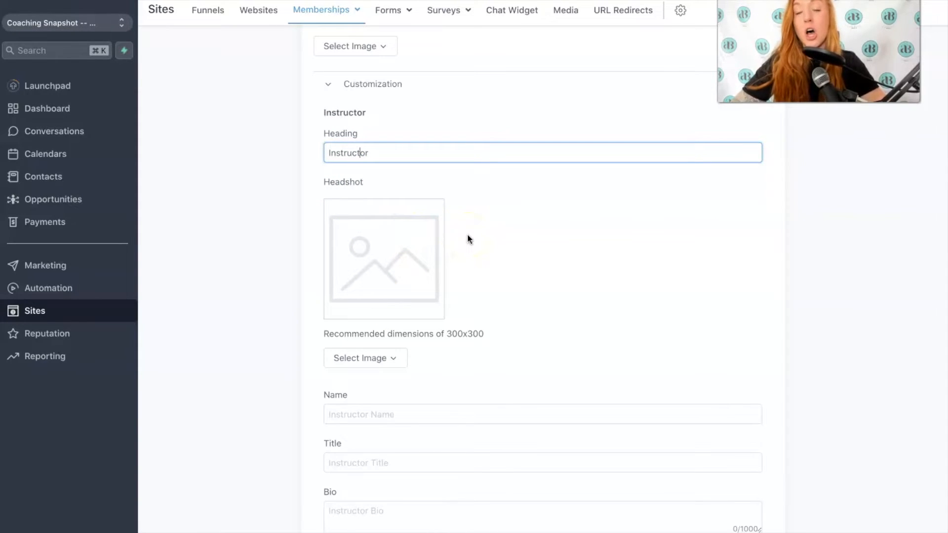
- Go through the instructor Name, Title and Bio fields, then scroll to the Logo and Favicon fields
scroll(467, 239, "down", 2)
scroll(460, 321, "down", 4)
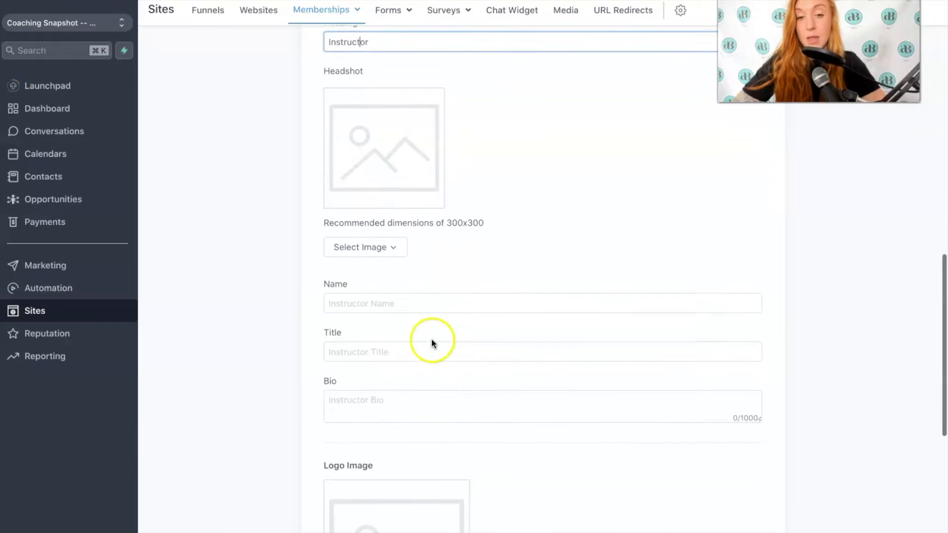
left_click(363, 298)
left_click(345, 346)
left_click(338, 393)
scroll(339, 394, "down", 3)
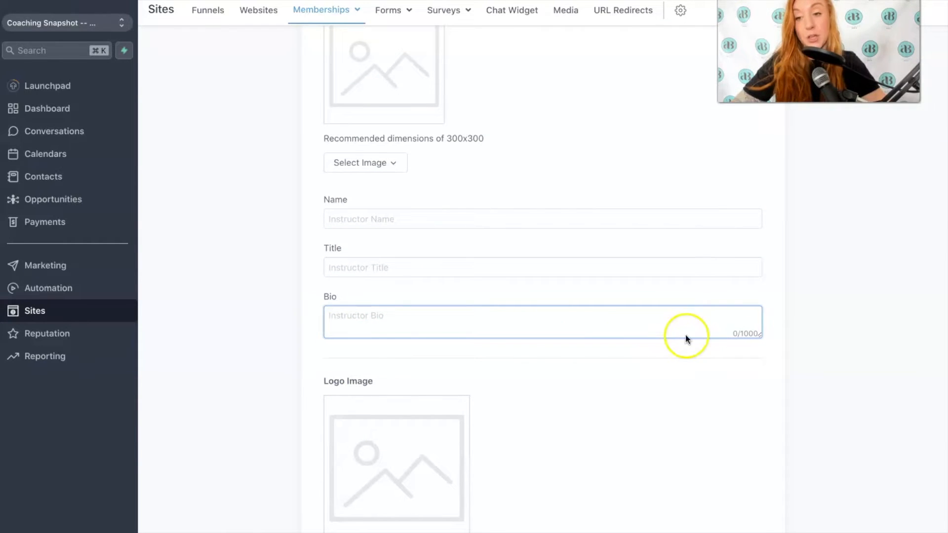
scroll(525, 211, "down", 3)
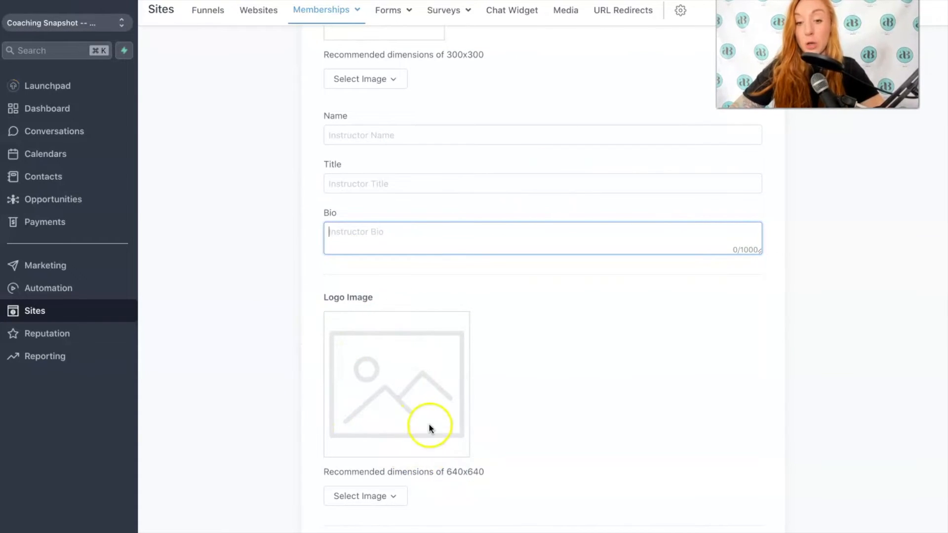
scroll(430, 425, "down", 3)
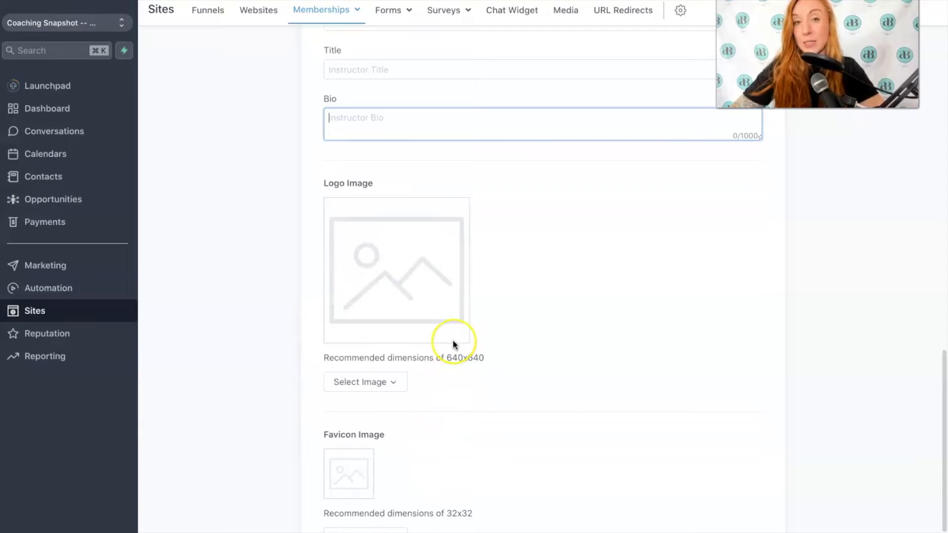
scroll(455, 345, "down", 1)
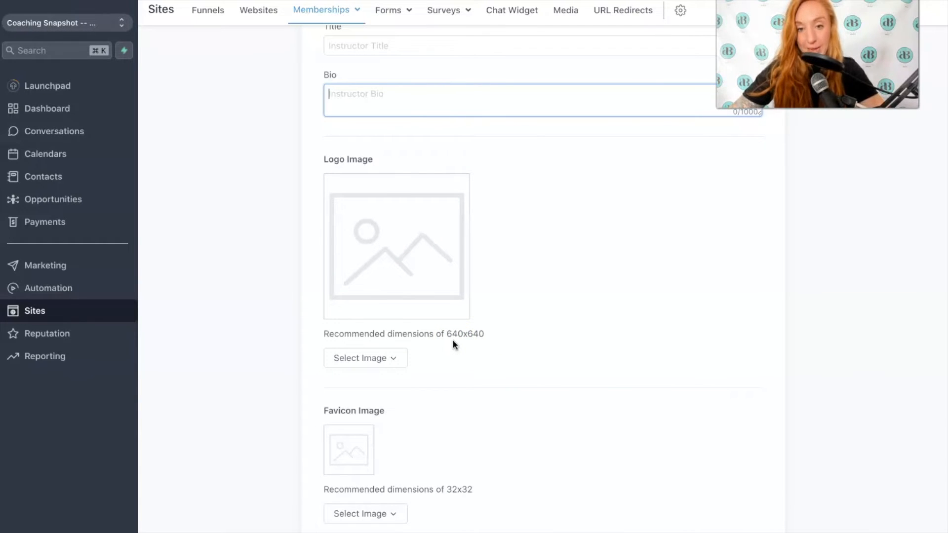
scroll(452, 339, "down", 1)
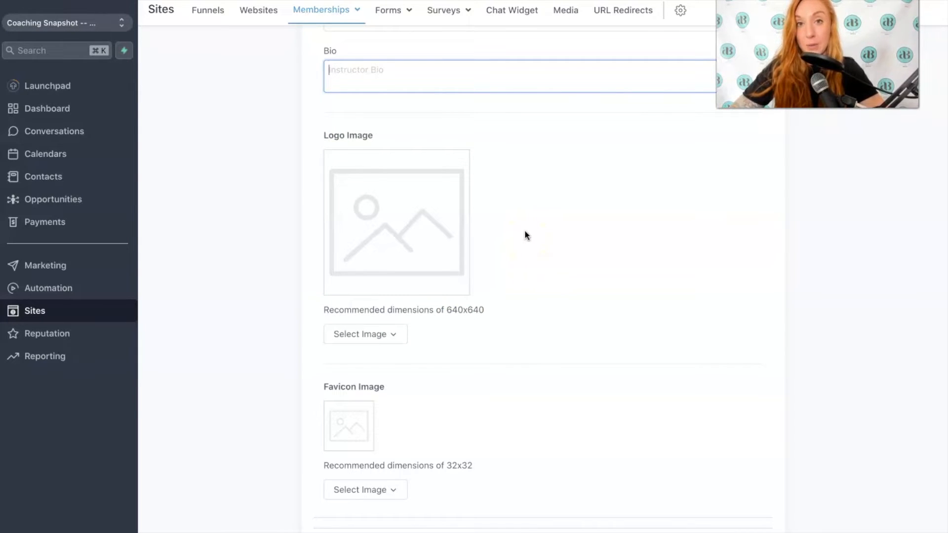
scroll(537, 247, "down", 2)
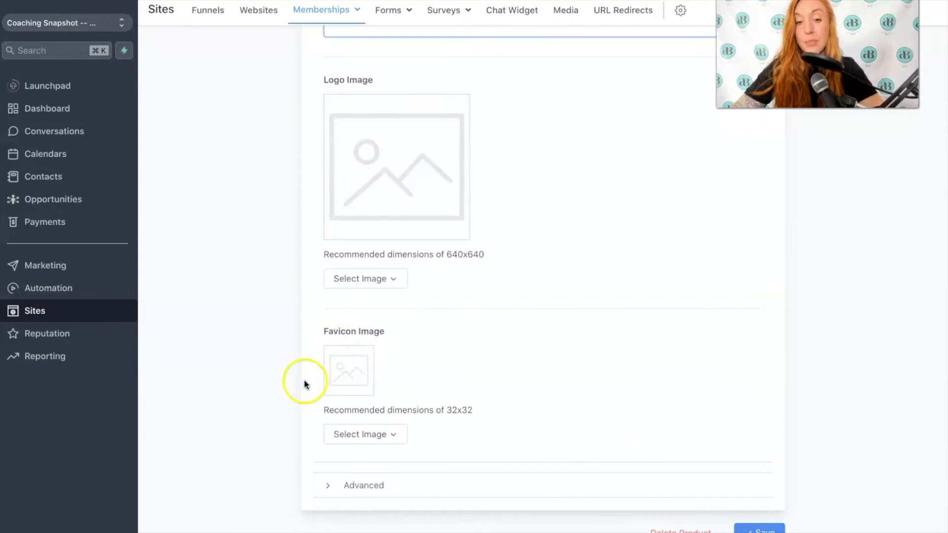
scroll(423, 269, "up", 10)
scroll(423, 269, "up", 20)
scroll(423, 268, "up", 5)
scroll(423, 268, "down", 11)
scroll(403, 346, "down", 6)
scroll(402, 447, "down", 1)
- Enter the instructor's name, a founder title and the bio 'THIS IS MY BIO'
left_click(402, 446)
type("Allie Bloyd")
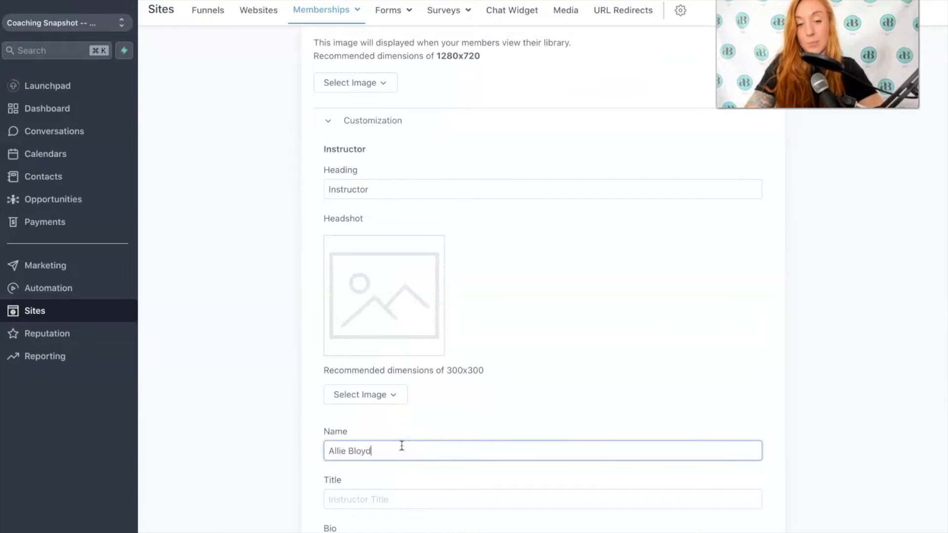
key("Tab")
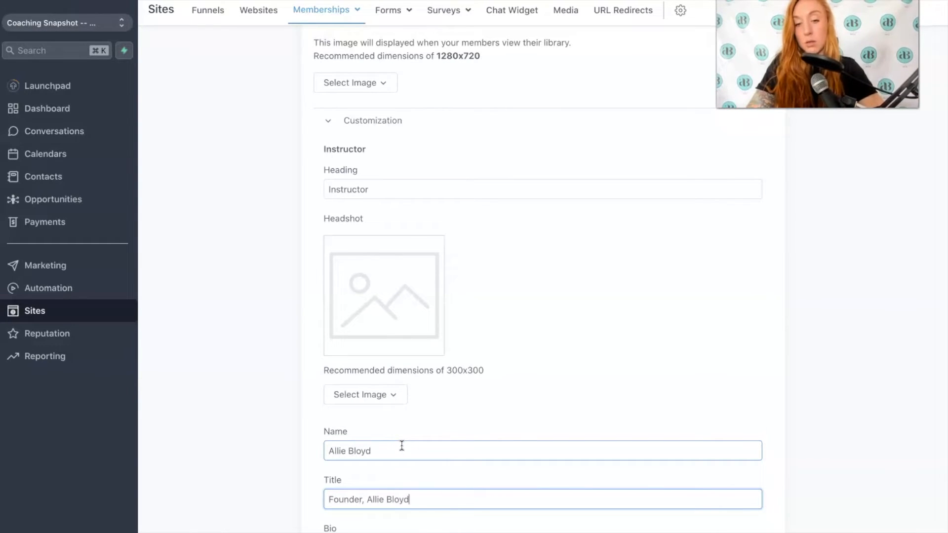
left_click(402, 446)
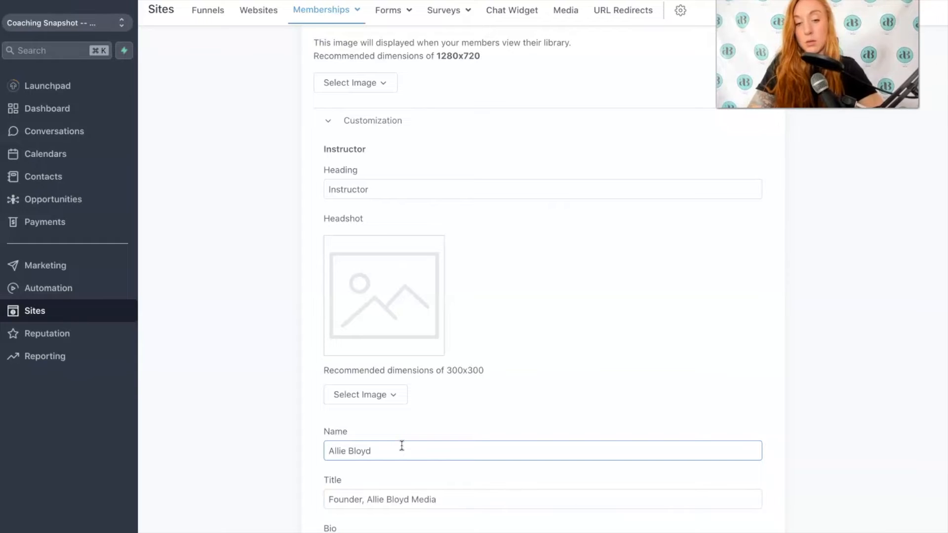
- Upload the headshot JPG as the instructor's headshot image
left_click(374, 393)
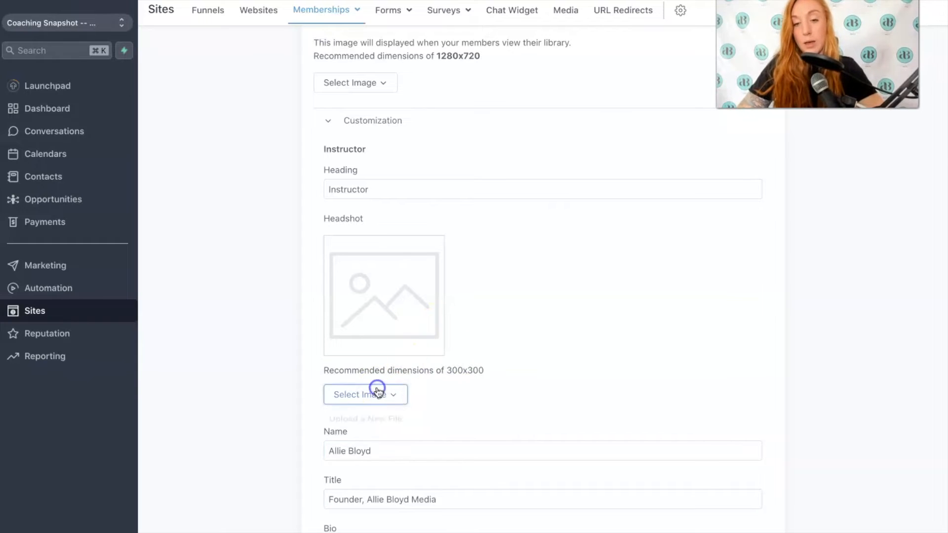
left_click(360, 420)
left_click(512, 161)
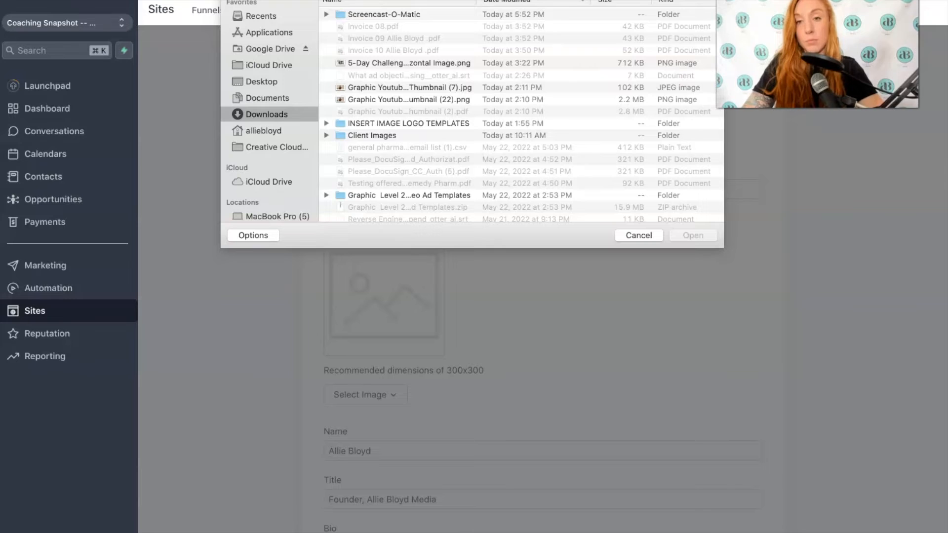
type("headshot")
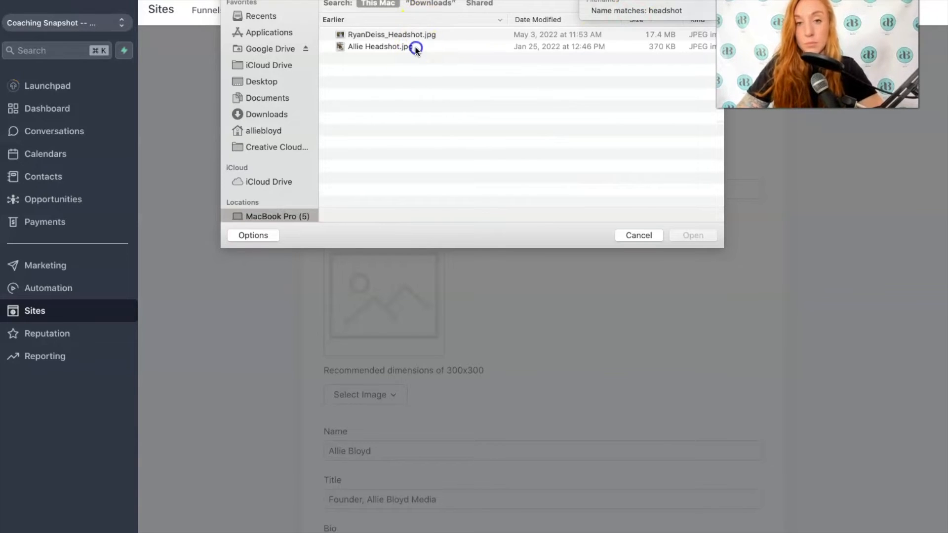
left_click(416, 48)
left_click(693, 235)
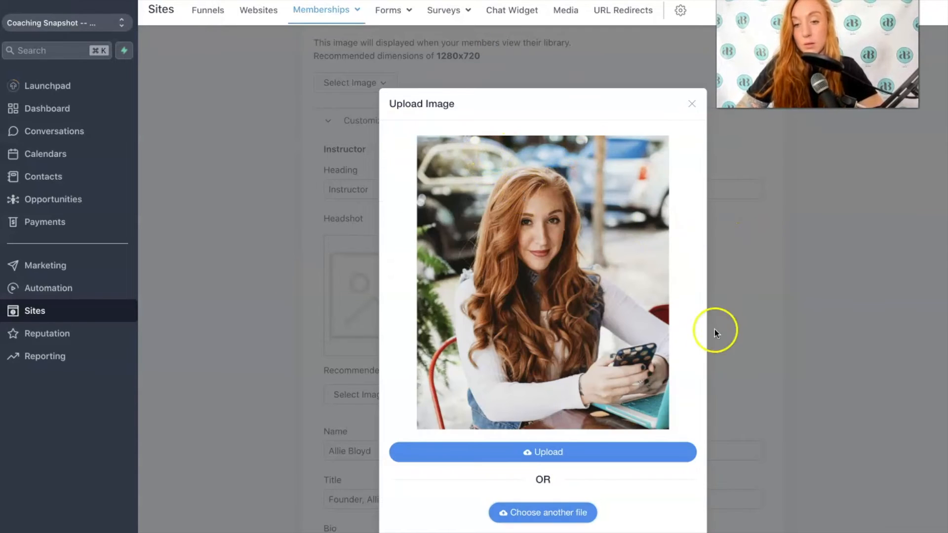
left_click(547, 452)
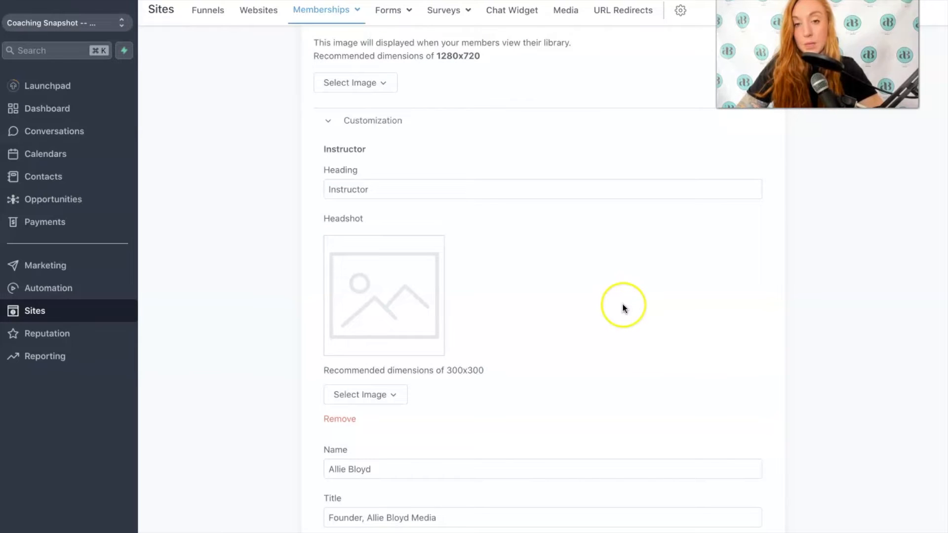
scroll(624, 308, "down", 3)
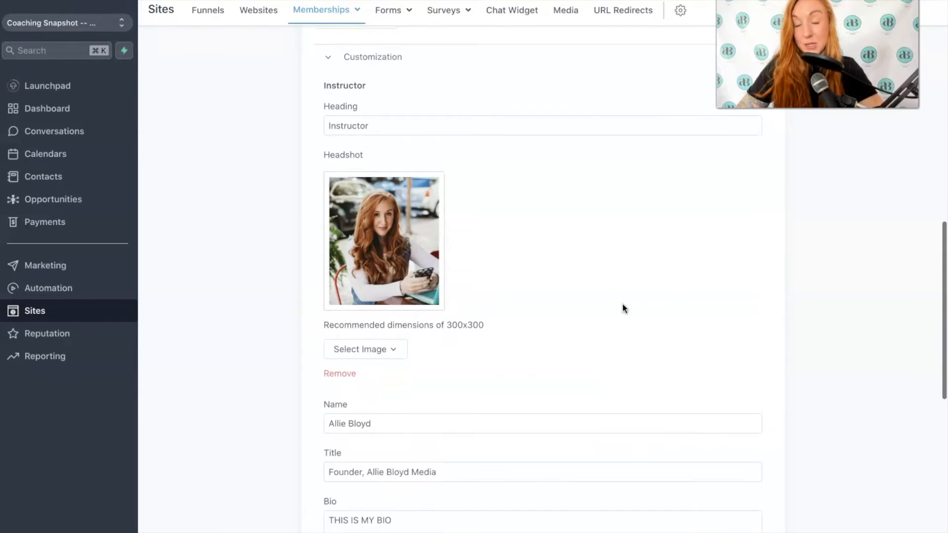
scroll(589, 262, "down", 2)
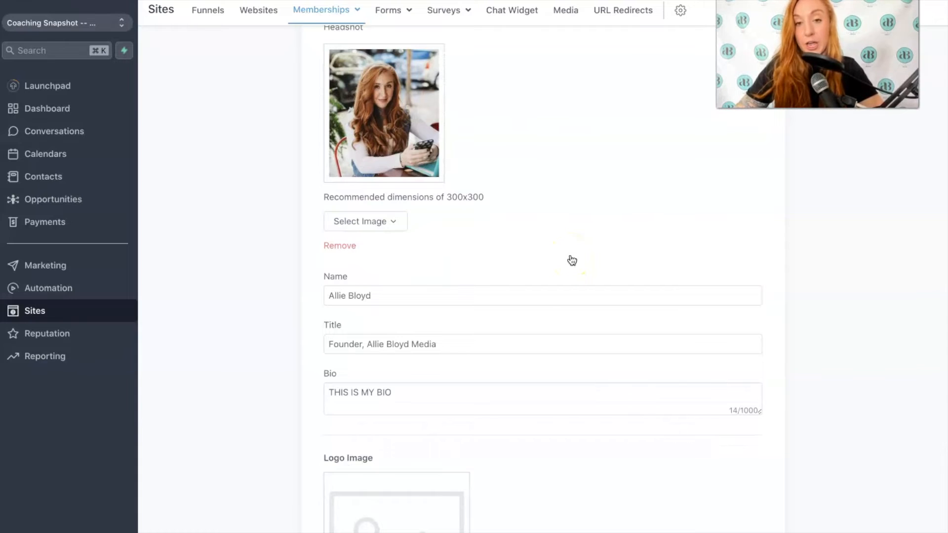
scroll(534, 218, "down", 5)
- Upload the logo file as the course Logo Image and save the details
left_click(376, 415)
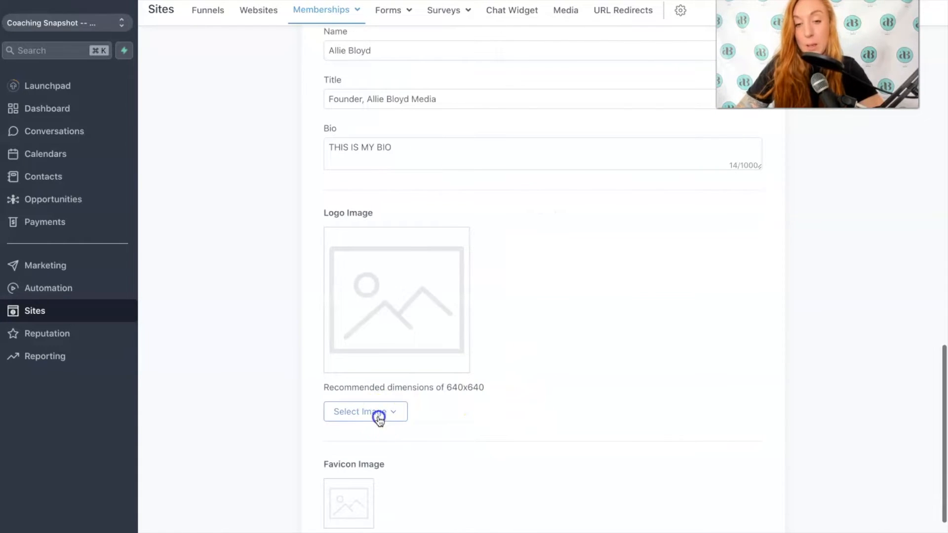
left_click(366, 437)
left_click(526, 162)
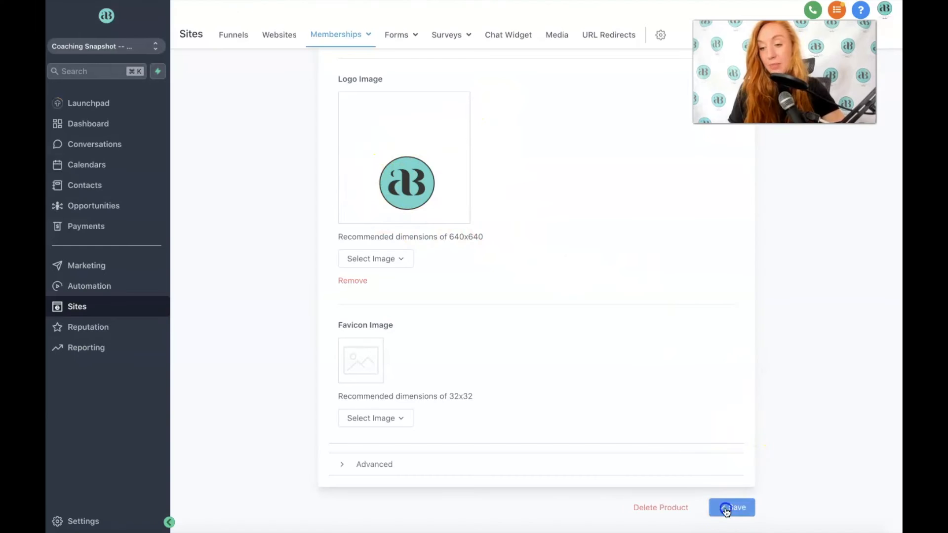
left_click(726, 508)
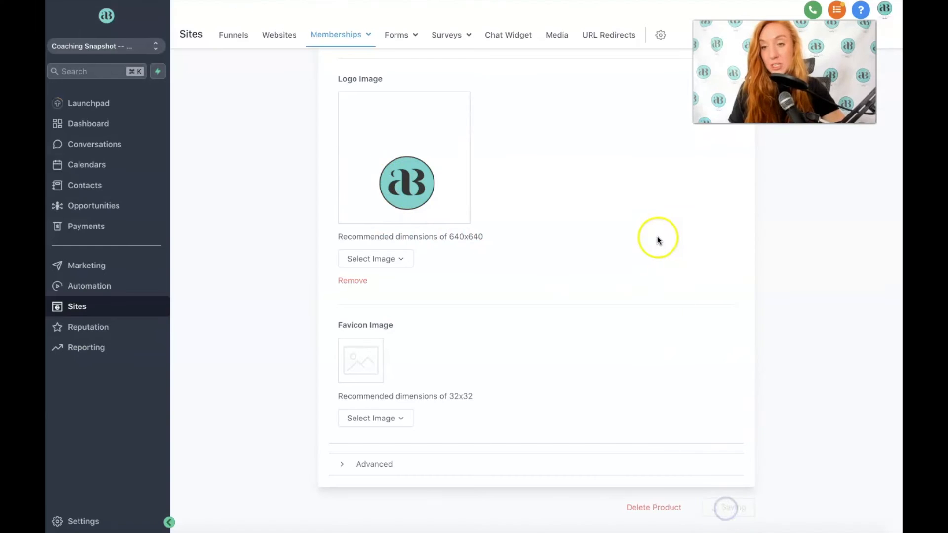
- Set the course description to 'THIS IS A TEST' and save again
left_click(370, 258)
type("T")
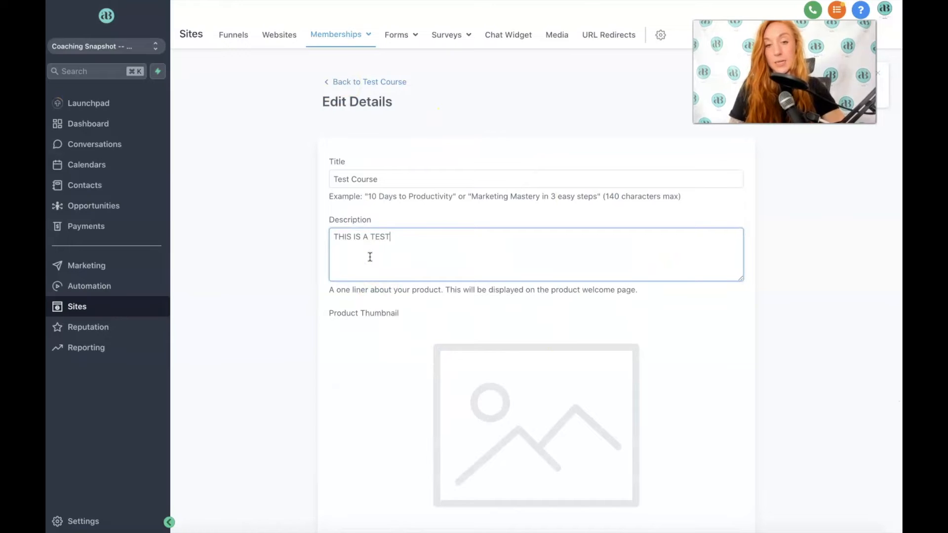
type("HIS IS A TEST")
scroll(576, 346, "down", 20)
left_click(732, 507)
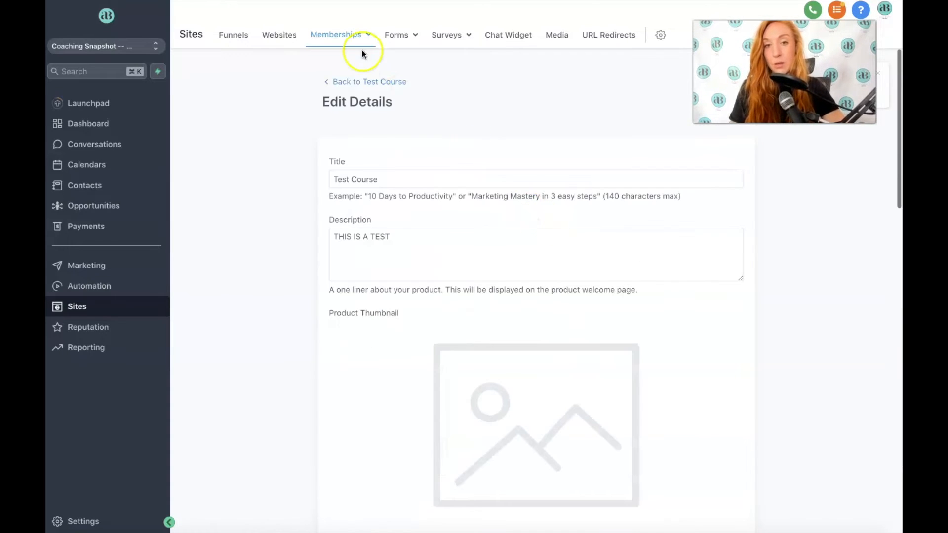
- Check the theme gallery and My Themes, then open the Classic theme for customization
left_click(357, 80)
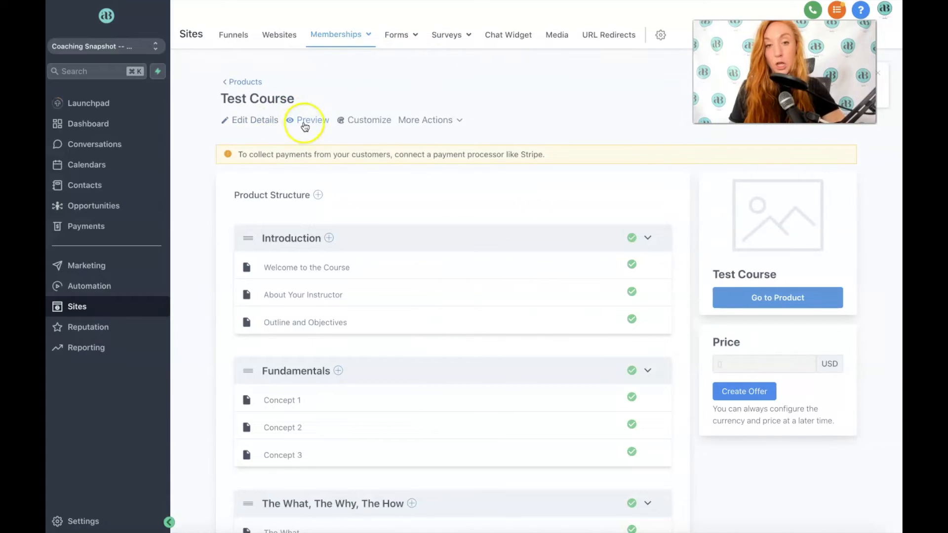
left_click(376, 121)
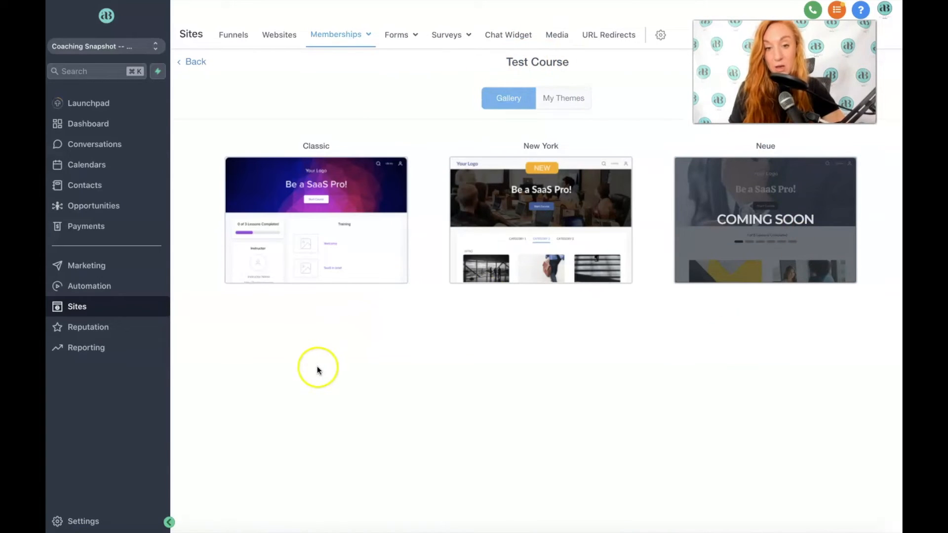
mouse_move(596, 260)
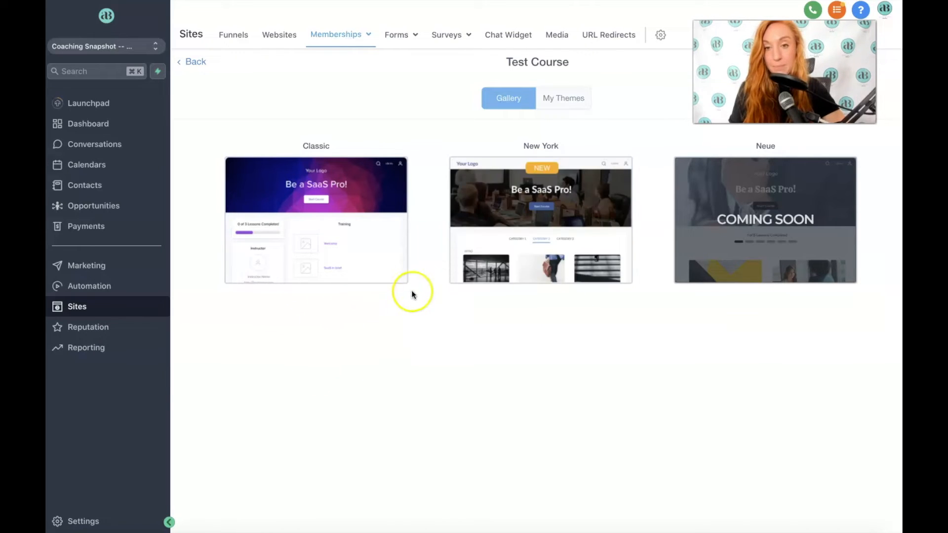
left_click(555, 97)
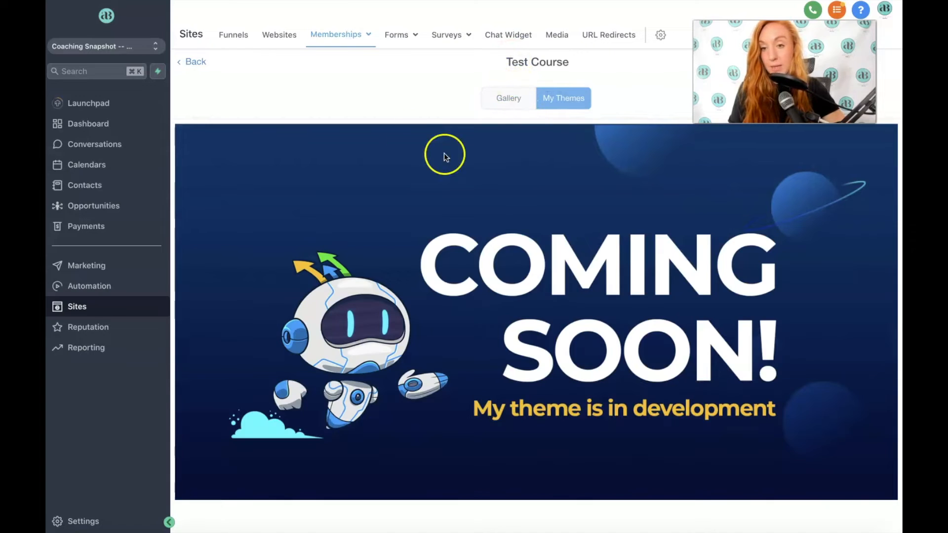
left_click(501, 96)
mouse_move(311, 195)
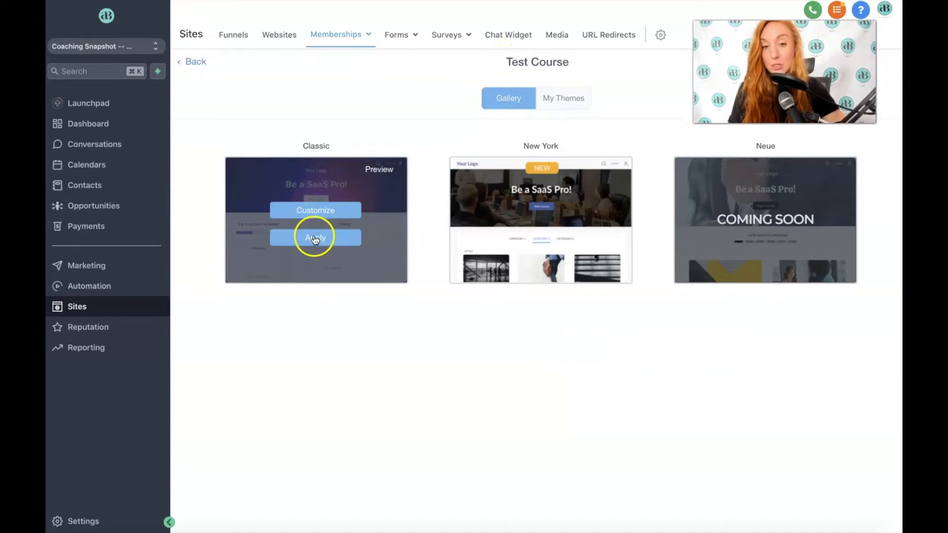
left_click(313, 215)
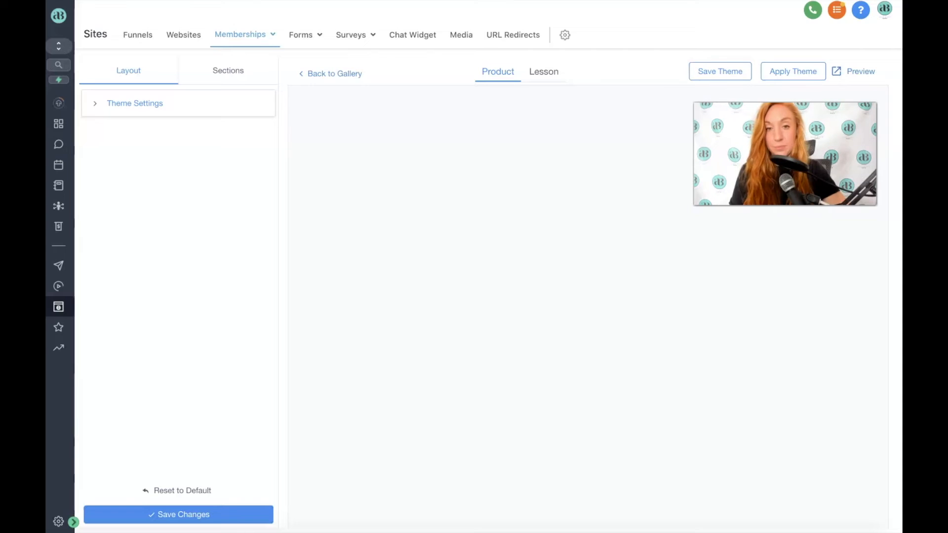
- Keep Avenir as the primary font and set the theme's Primary Color to teal
left_click(140, 102)
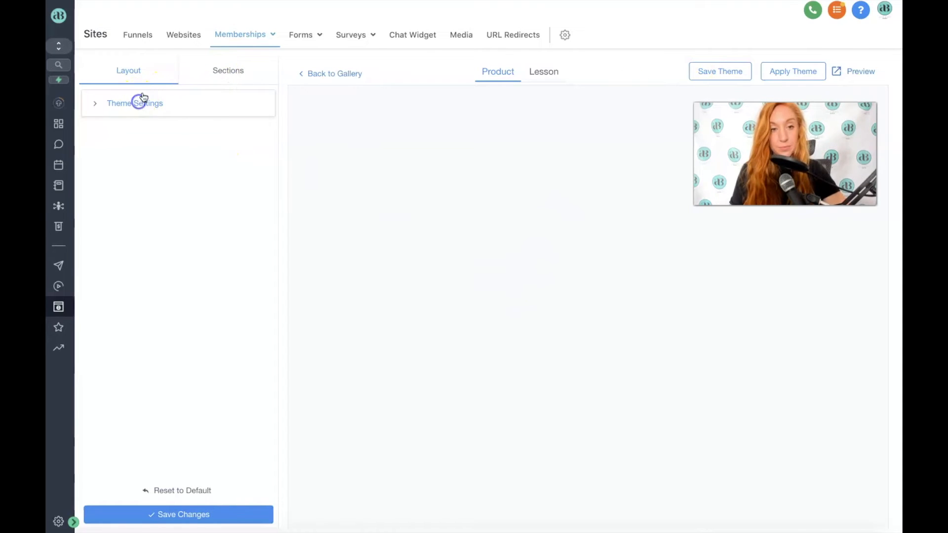
scroll(103, 143, "down", 1)
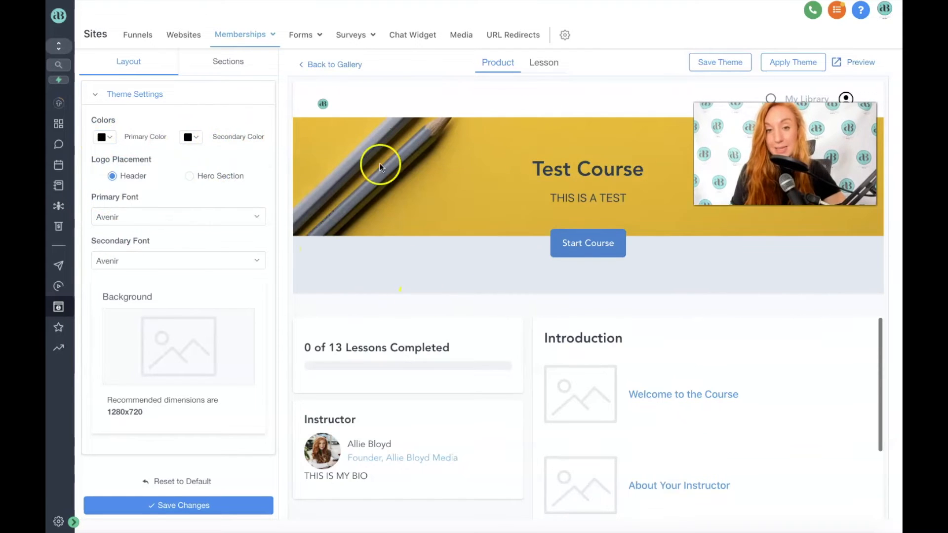
left_click(160, 219)
left_click(161, 197)
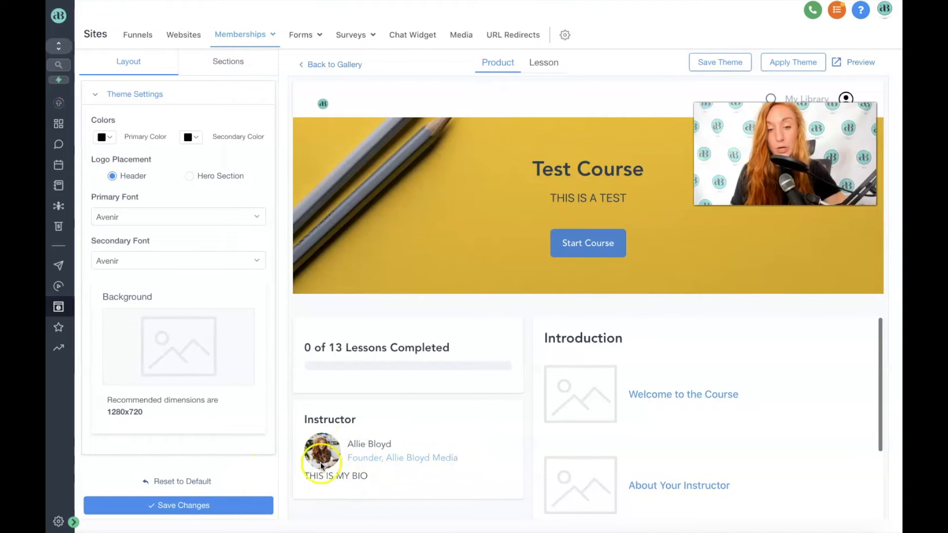
left_click(109, 143)
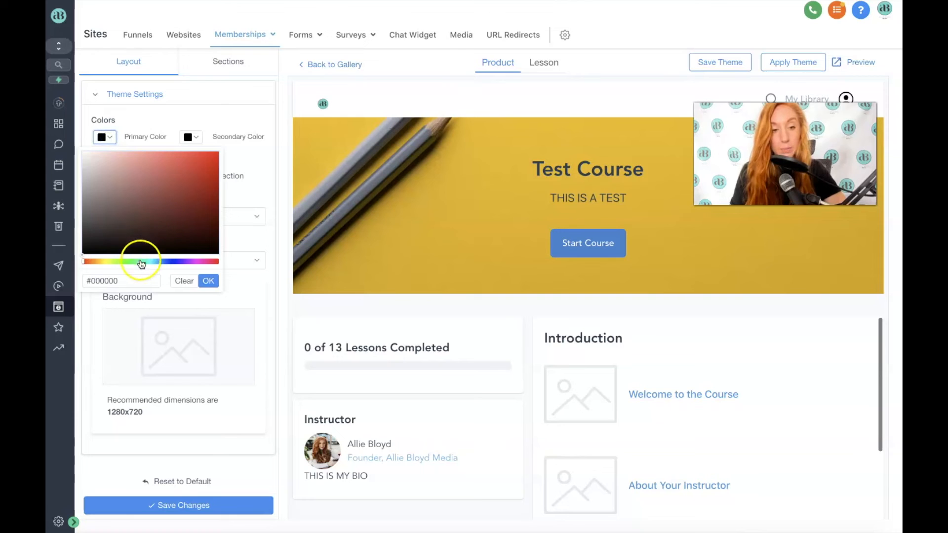
left_click_drag(141, 264, 149, 262)
left_click_drag(191, 211, 211, 181)
left_click(208, 281)
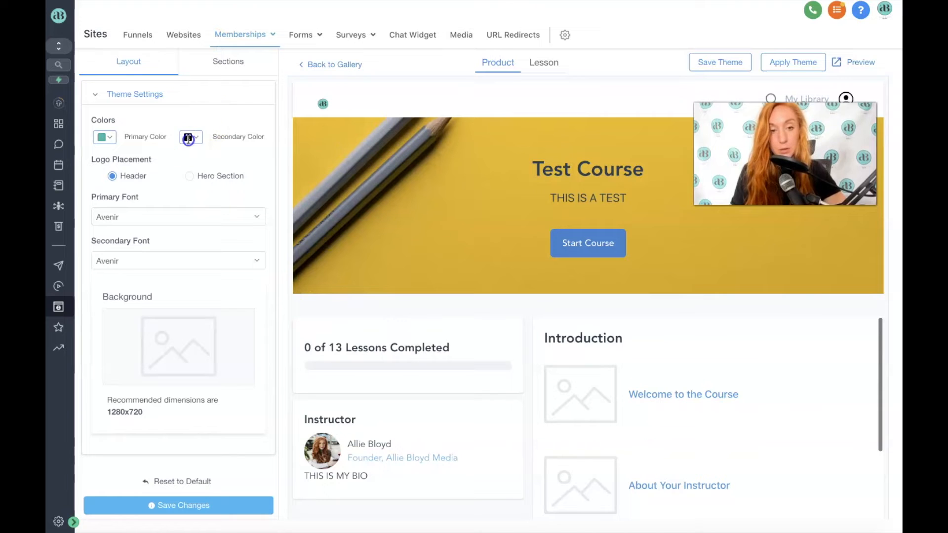
- Set the Secondary Color to a pale green and save the theme
left_click(189, 138)
left_click(162, 261)
left_click(206, 205)
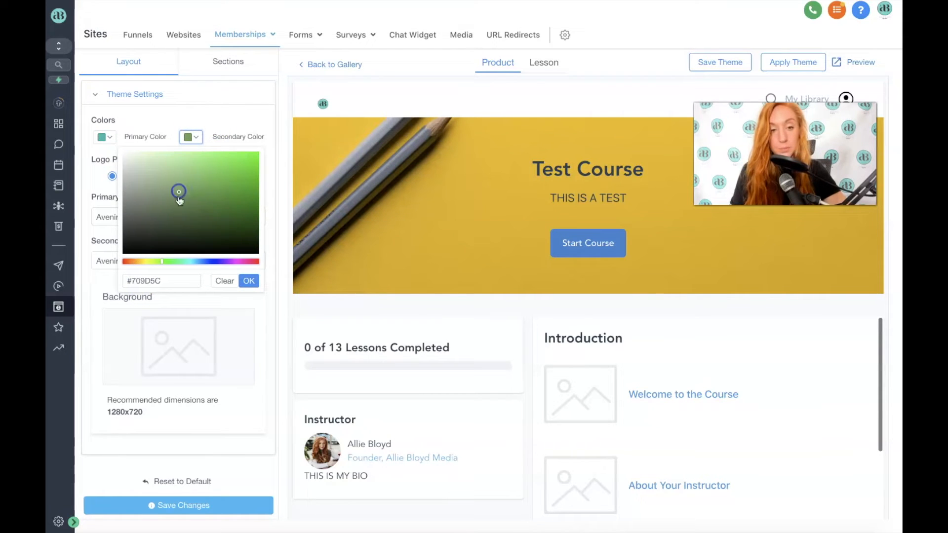
left_click_drag(161, 261, 158, 262)
left_click_drag(169, 195, 165, 196)
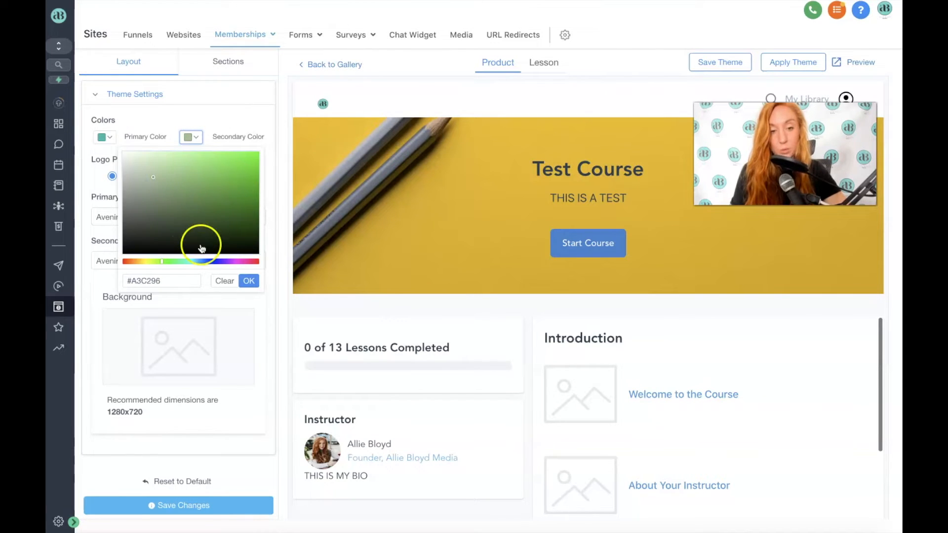
left_click(249, 282)
left_click(179, 505)
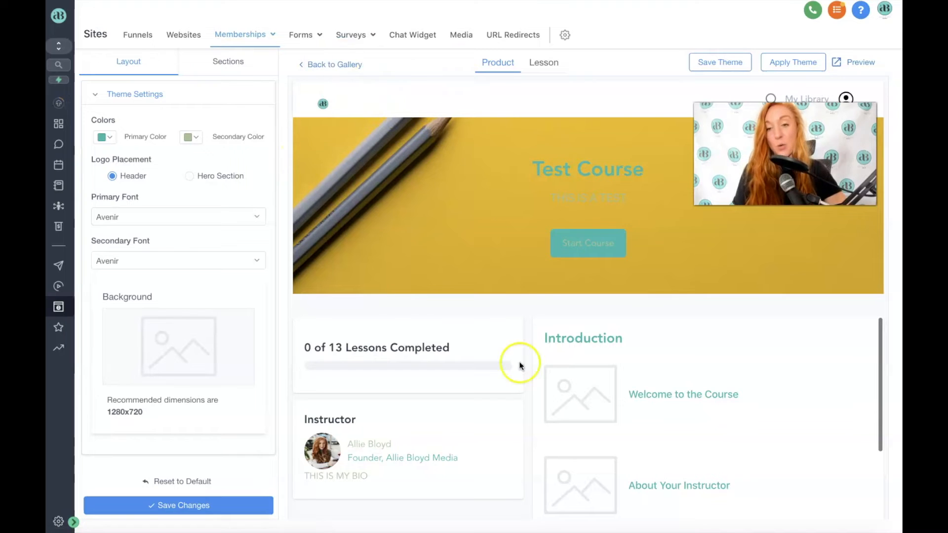
- Keep the logo in the header rather than the hero section and save again
left_click(192, 176)
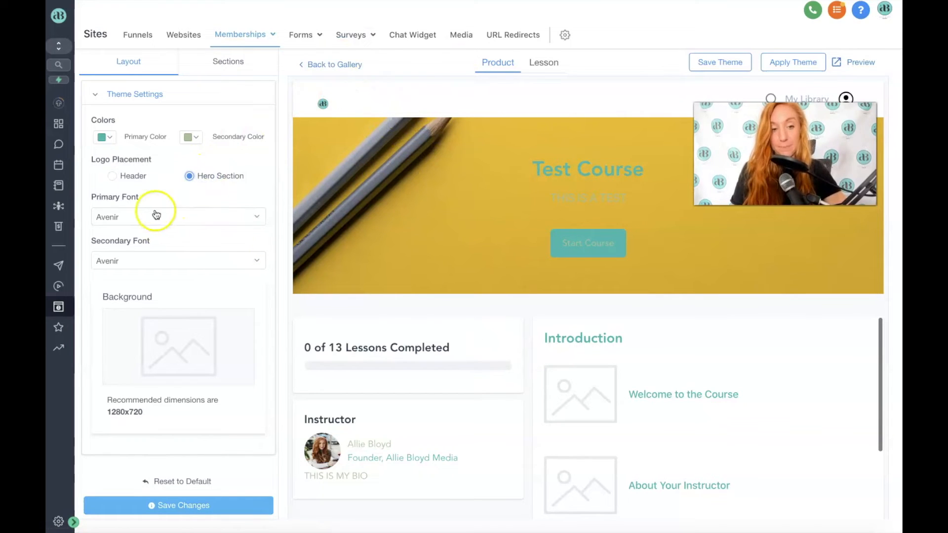
left_click(113, 175)
left_click(191, 505)
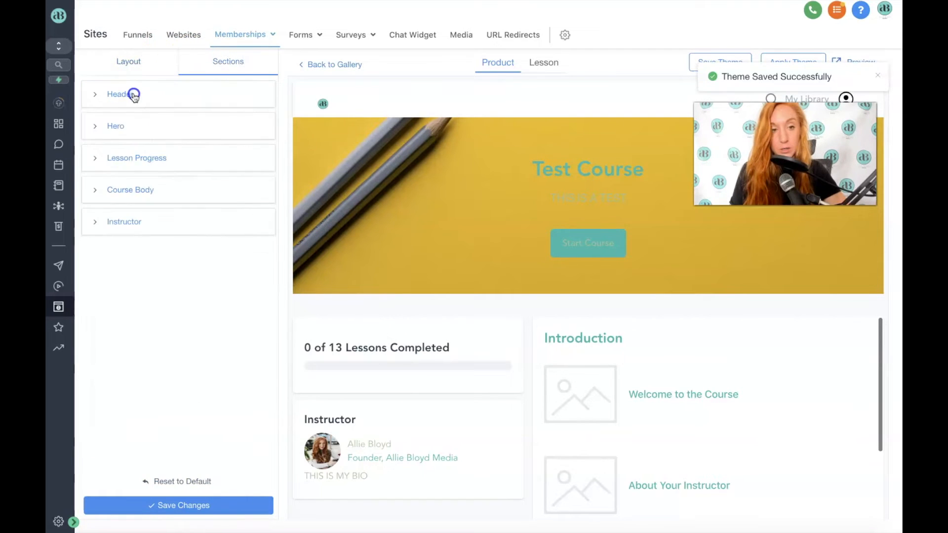
left_click(131, 94)
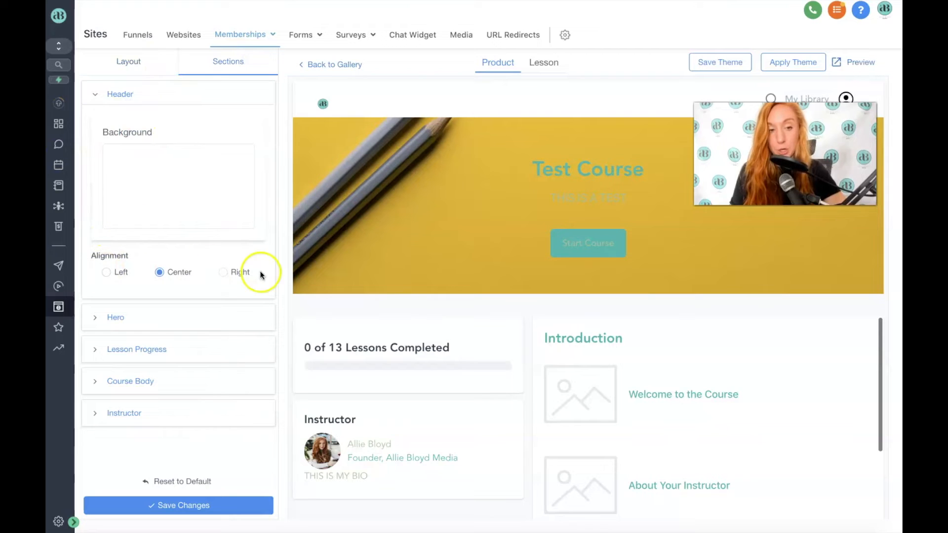
left_click(148, 328)
scroll(141, 326, "down", 3)
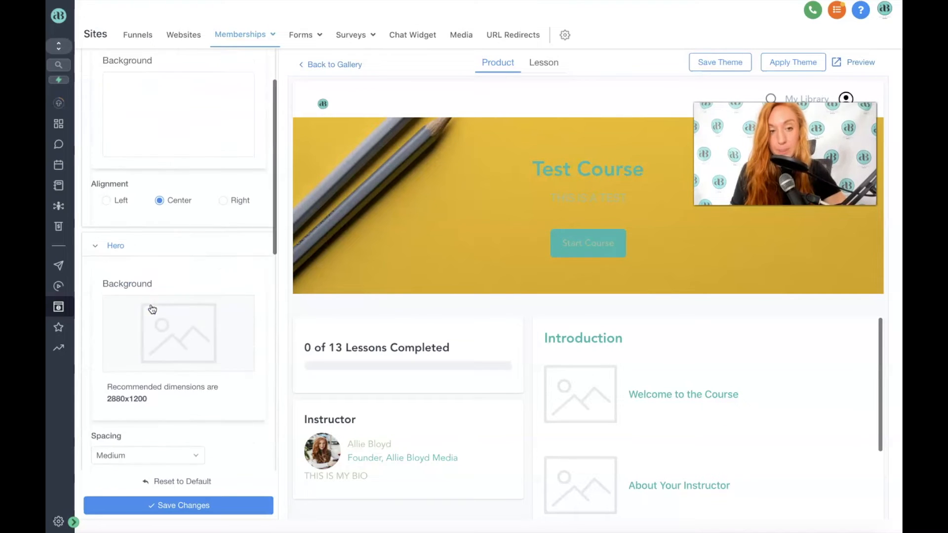
scroll(139, 320, "down", 5)
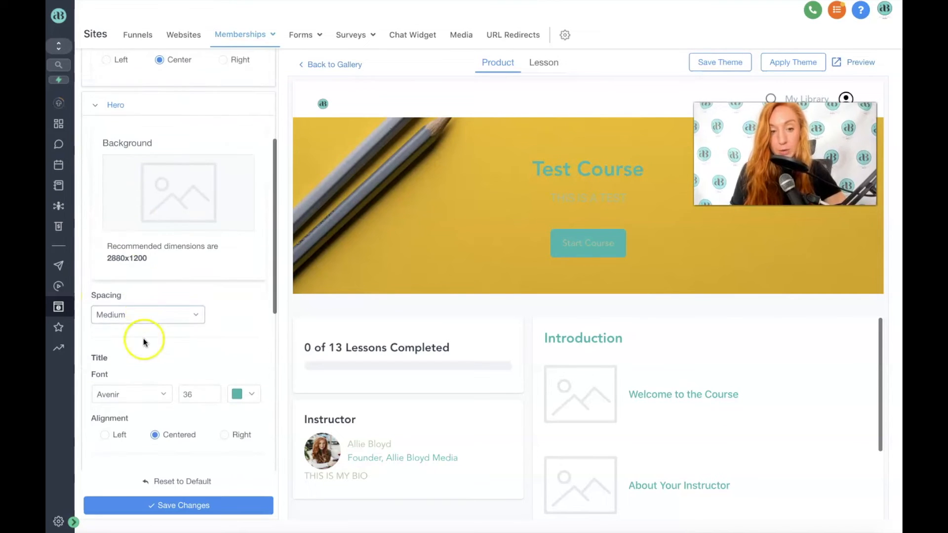
scroll(133, 346, "down", 5)
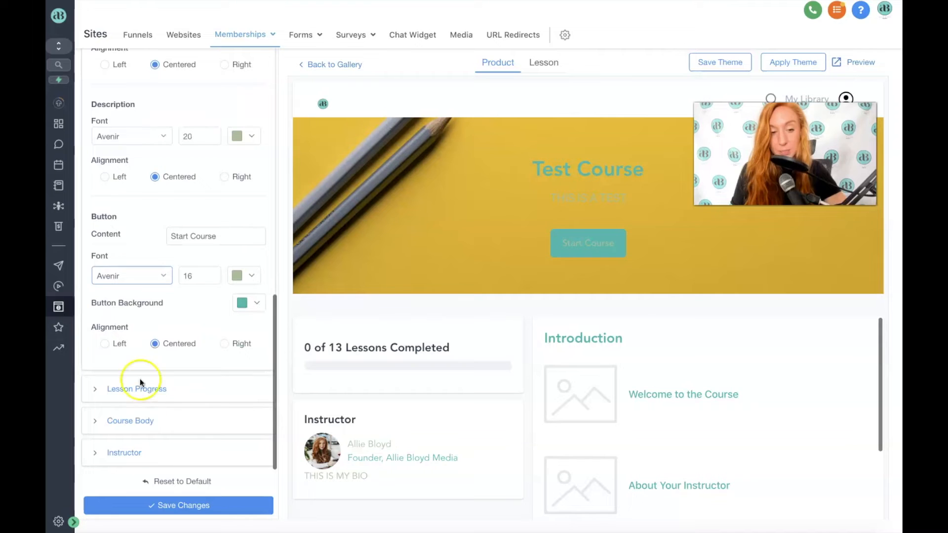
left_click(140, 392)
scroll(140, 395, "down", 3)
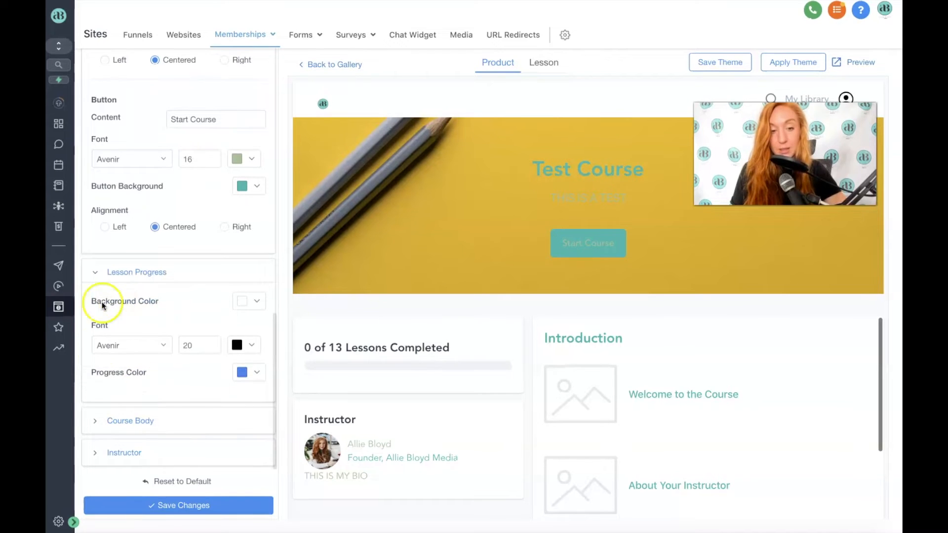
left_click(165, 424)
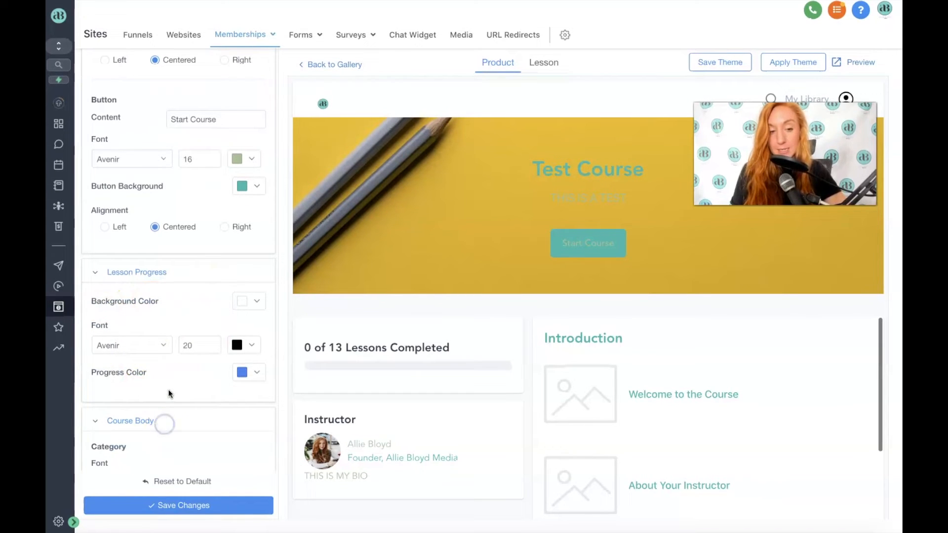
scroll(170, 392, "down", 8)
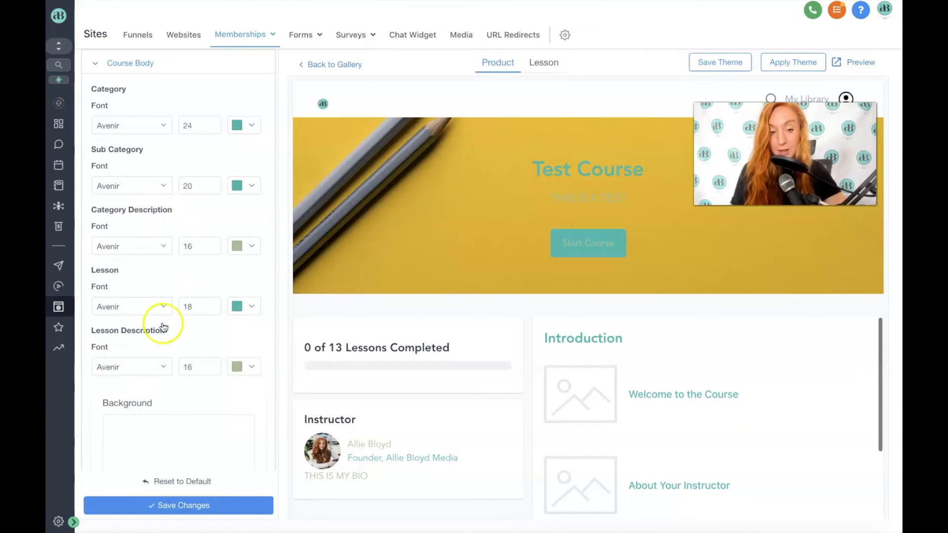
scroll(161, 326, "down", 3)
left_click(134, 451)
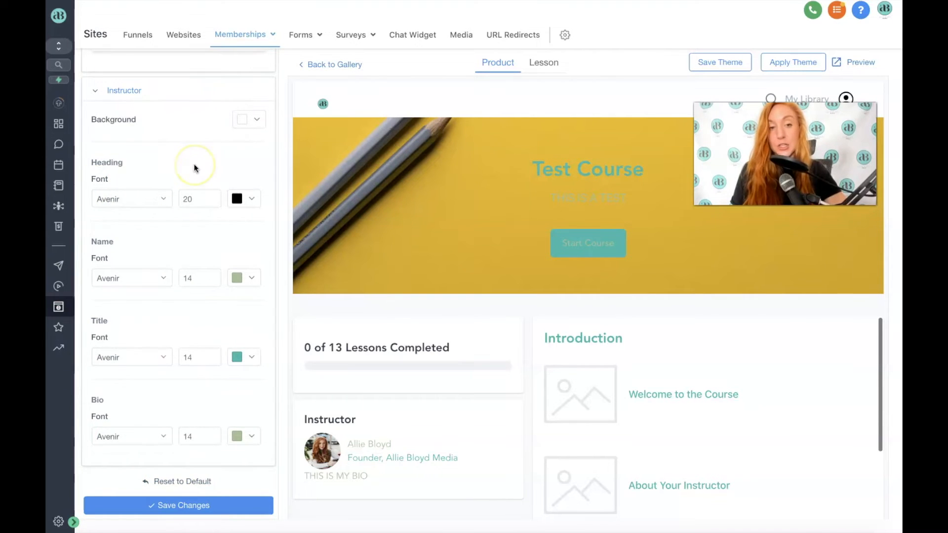
scroll(194, 168, "up", 15)
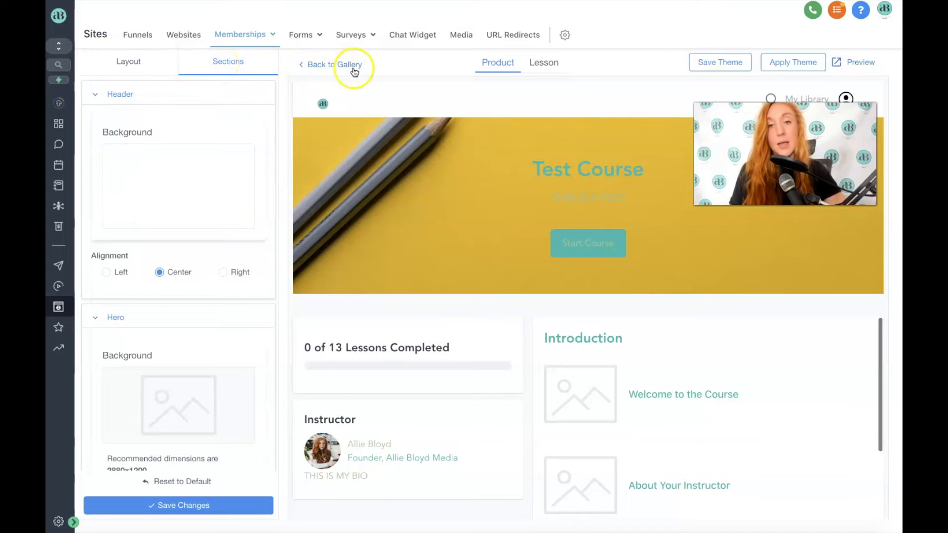
- Preview the lesson page and review its header, body, navigation and instructor settings
left_click(550, 66)
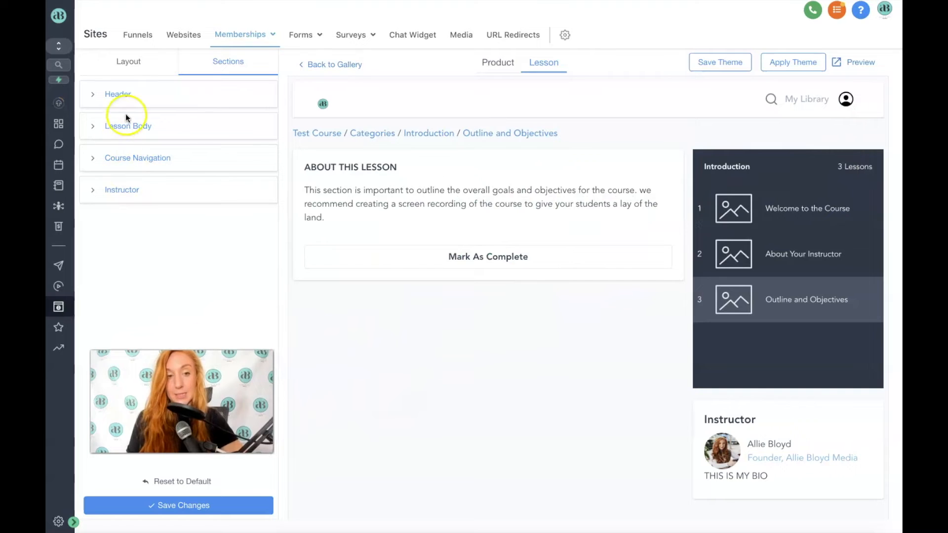
left_click(117, 94)
left_click(124, 93)
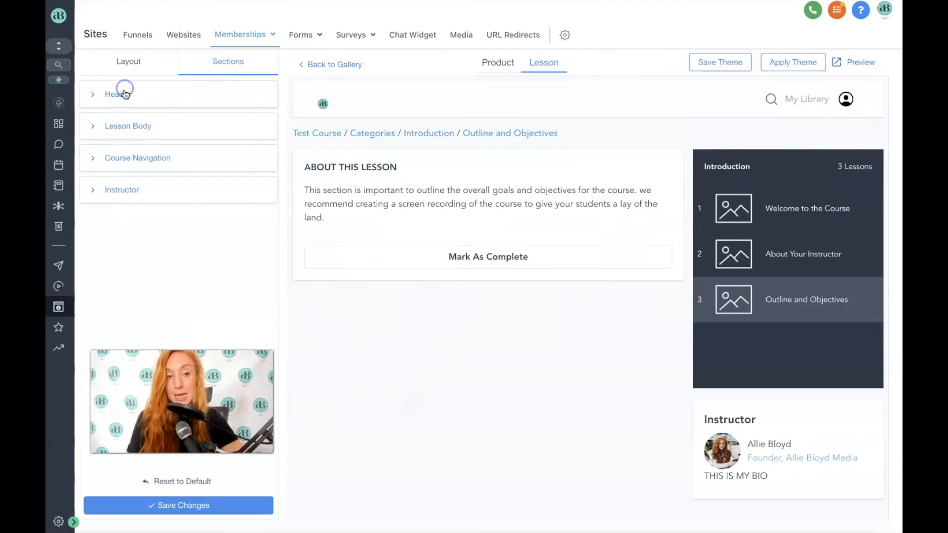
left_click(126, 129)
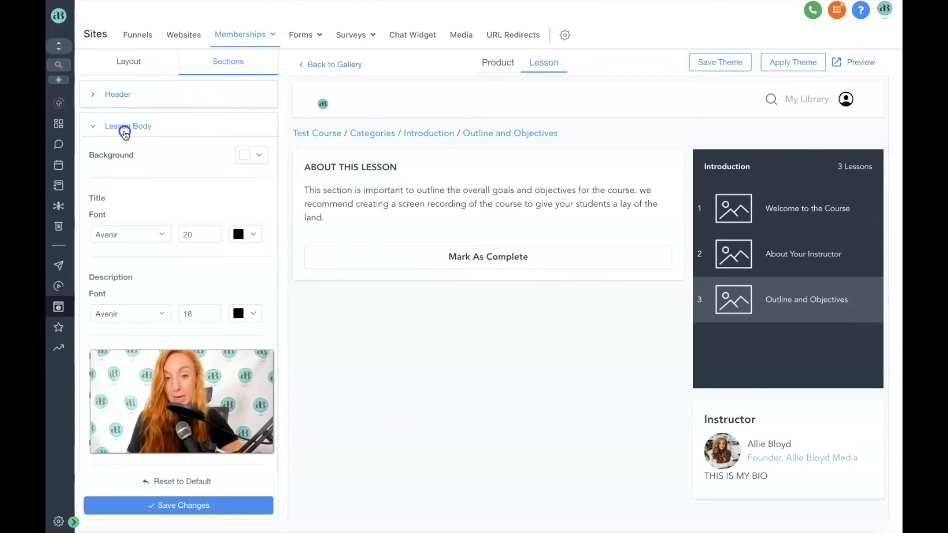
left_click(124, 132)
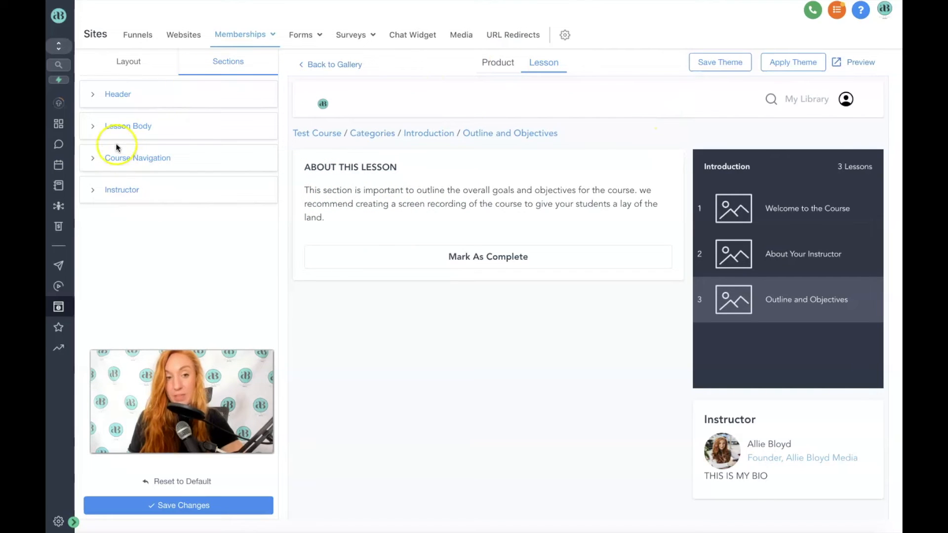
left_click(124, 158)
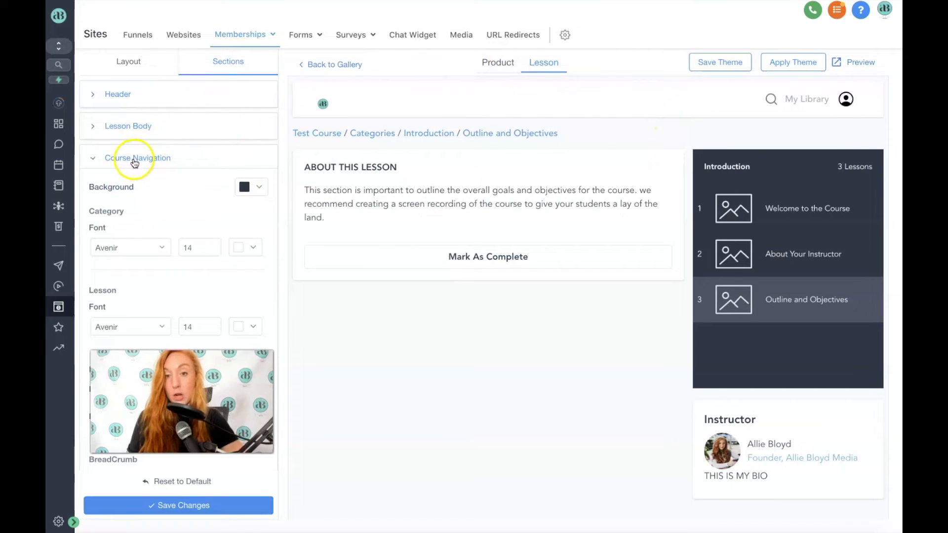
left_click(135, 161)
left_click(110, 190)
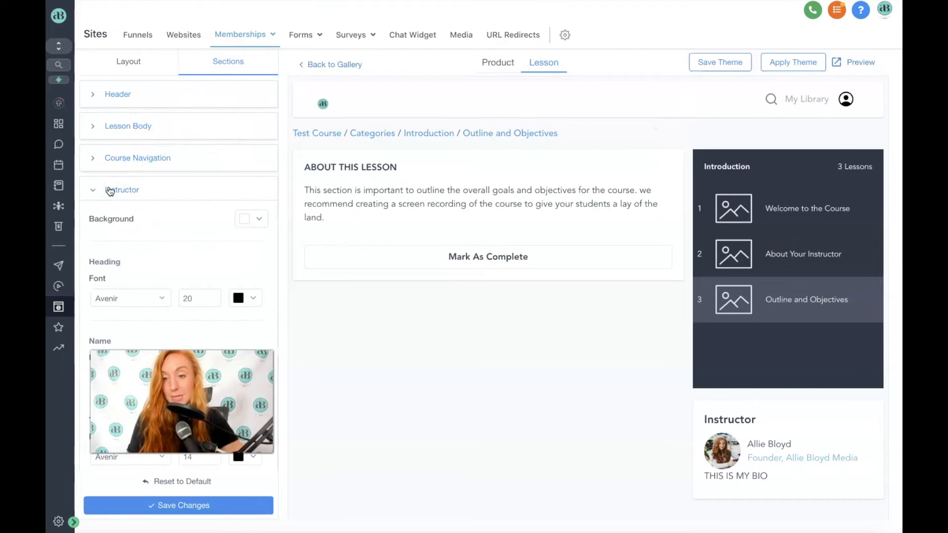
left_click(110, 190)
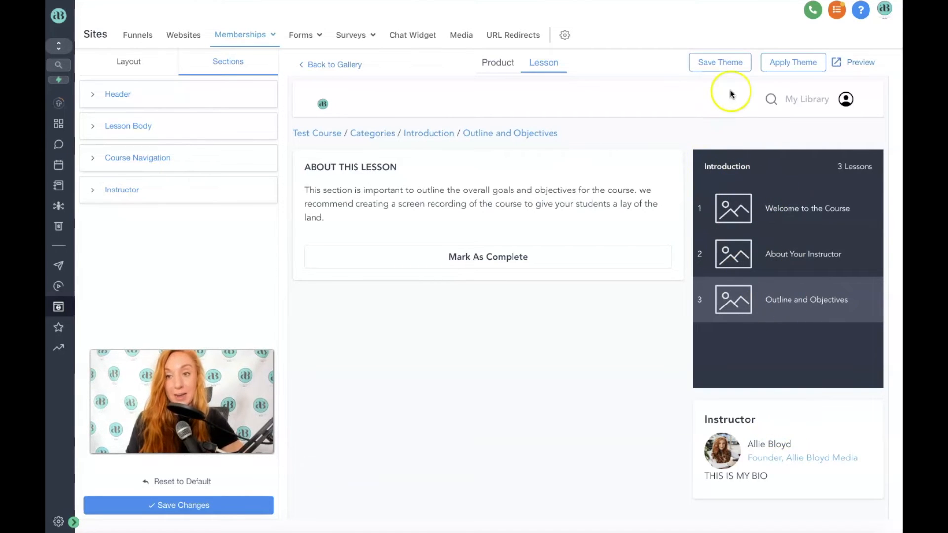
- Save the Classic theme, dismiss both success notifications and go back to the gallery
left_click(719, 66)
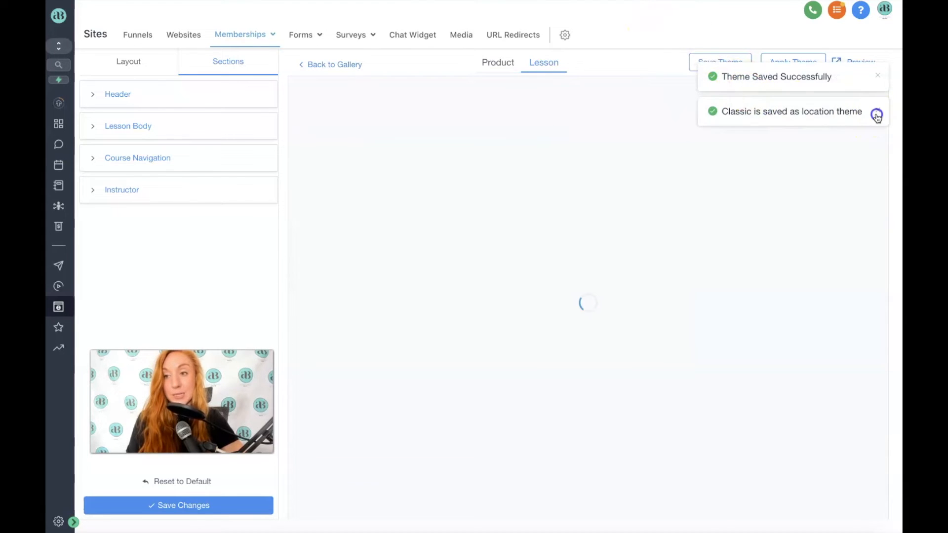
left_click(877, 115)
left_click(878, 76)
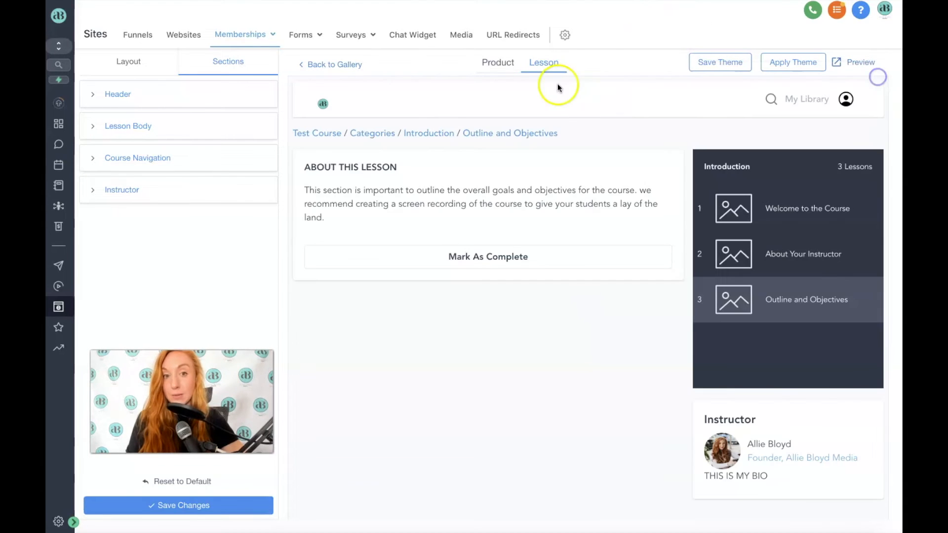
left_click(332, 66)
- Go to the membership products list and open the Test Course product
mouse_move(324, 47)
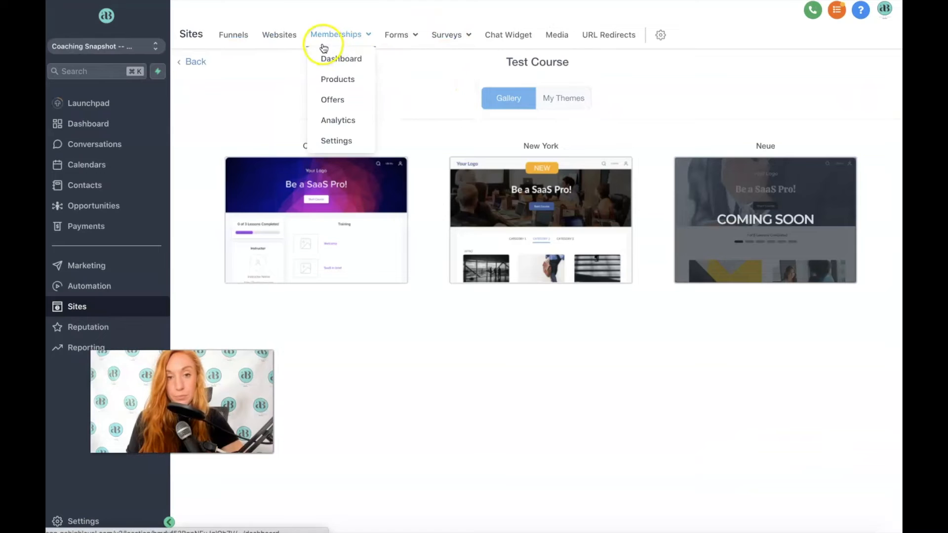
left_click(328, 76)
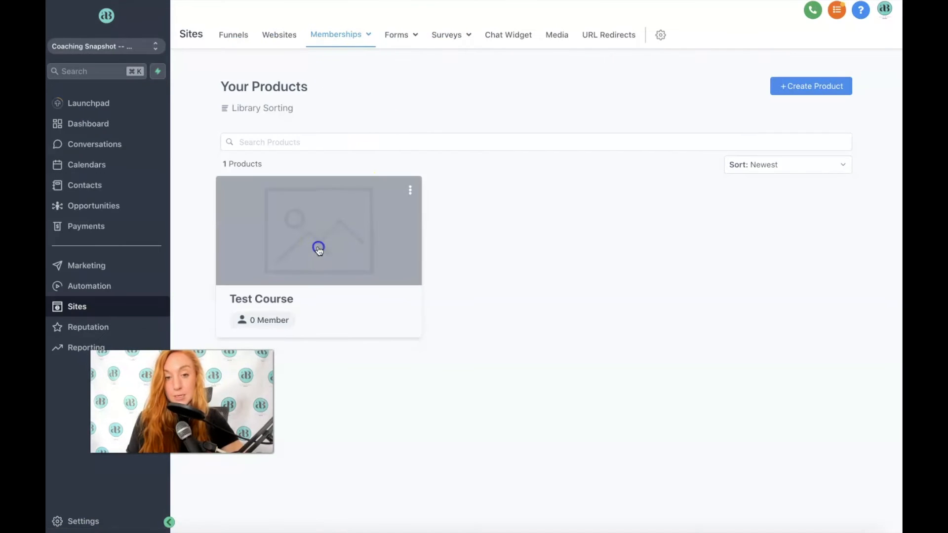
left_click(319, 249)
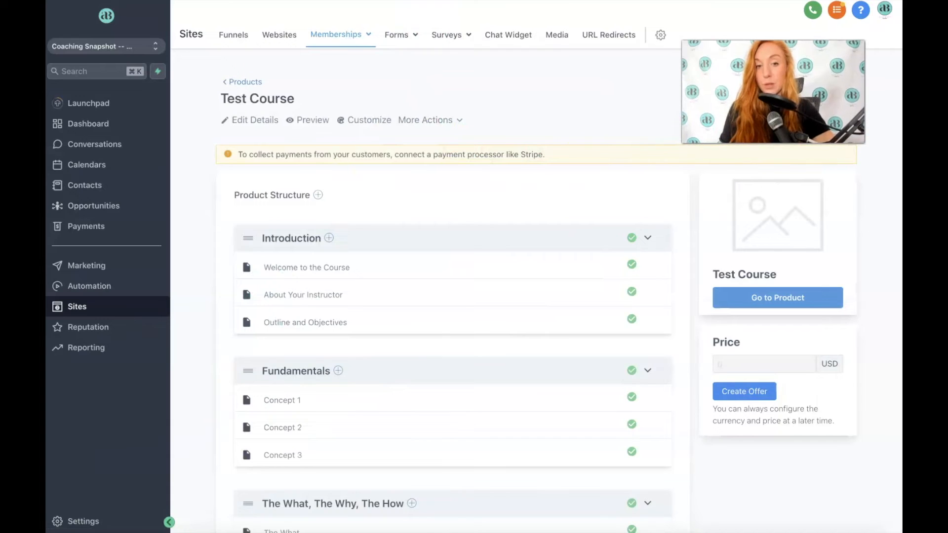
scroll(286, 302, "down", 3)
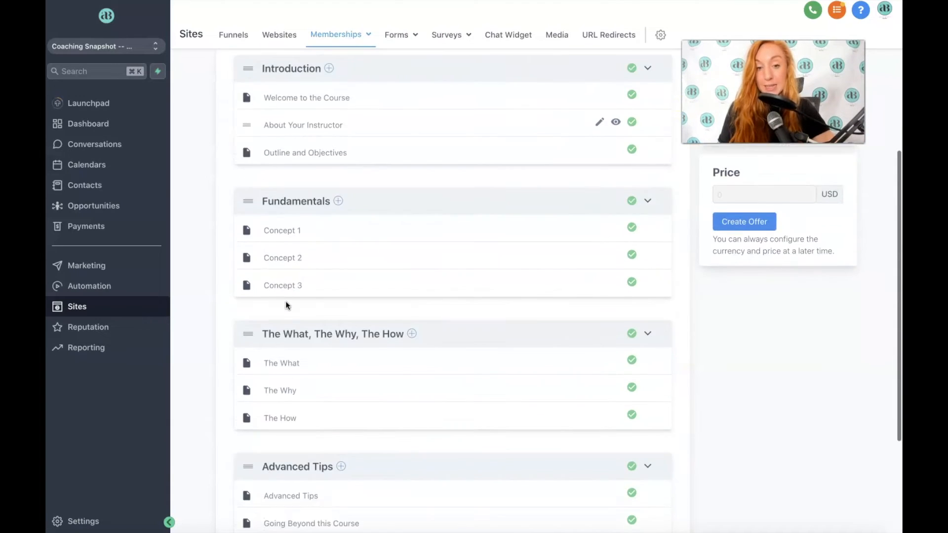
scroll(285, 305, "down", 3)
scroll(285, 305, "up", 6)
left_click(243, 268)
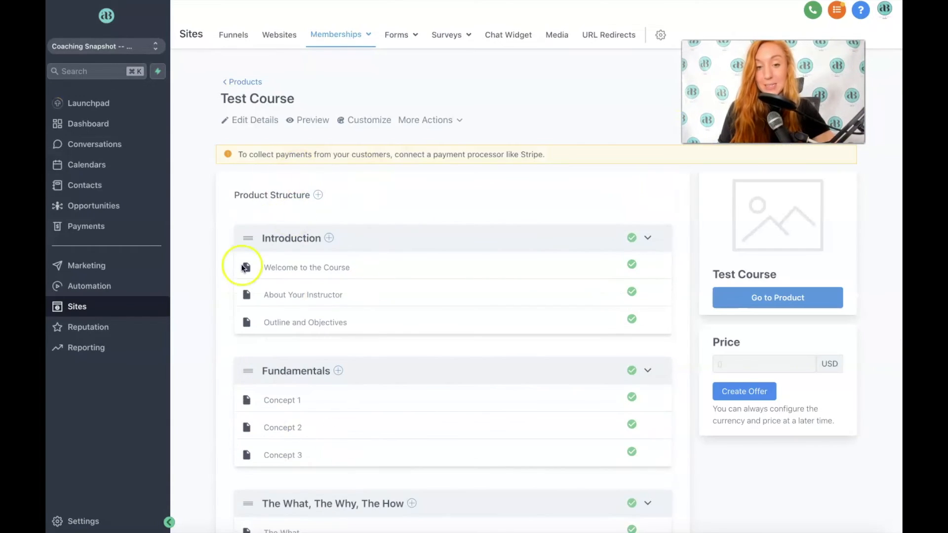
scroll(348, 191, "down", 4)
scroll(348, 188, "up", 3)
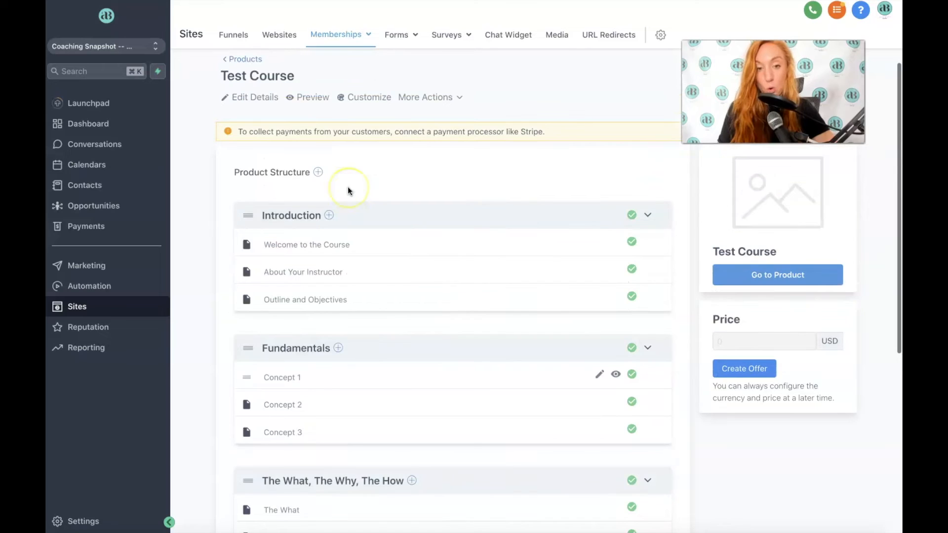
- Review the Introduction category, keeping it a root category, and open Welcome to the Course
left_click(289, 217)
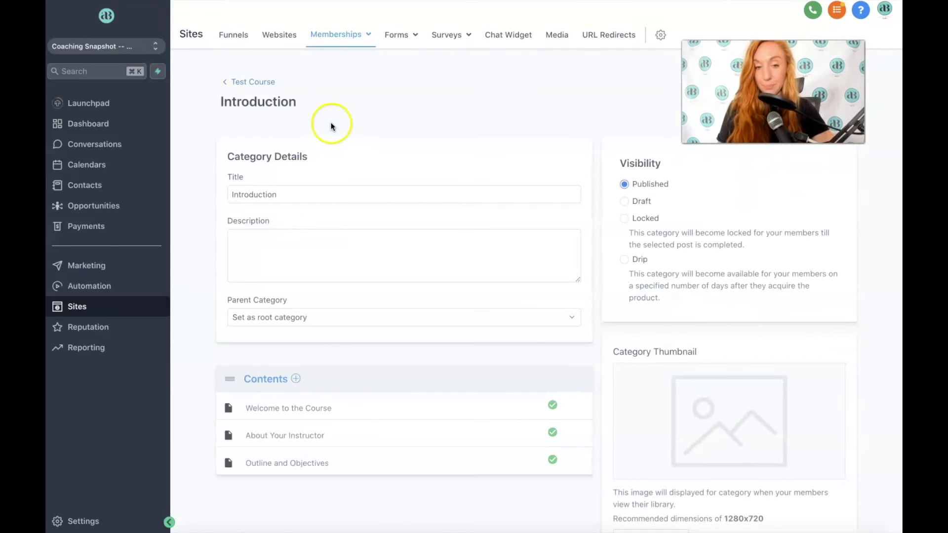
left_click_drag(288, 196, 192, 197)
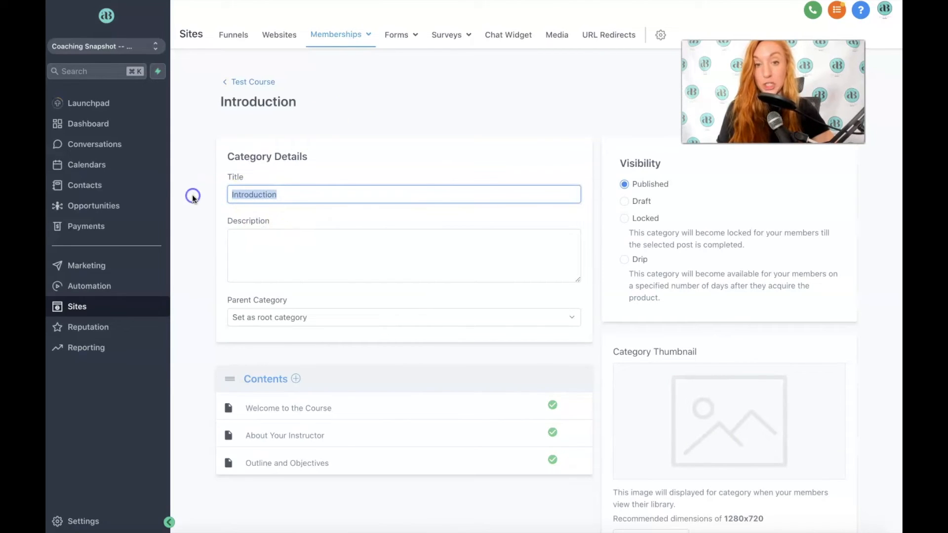
left_click(300, 193)
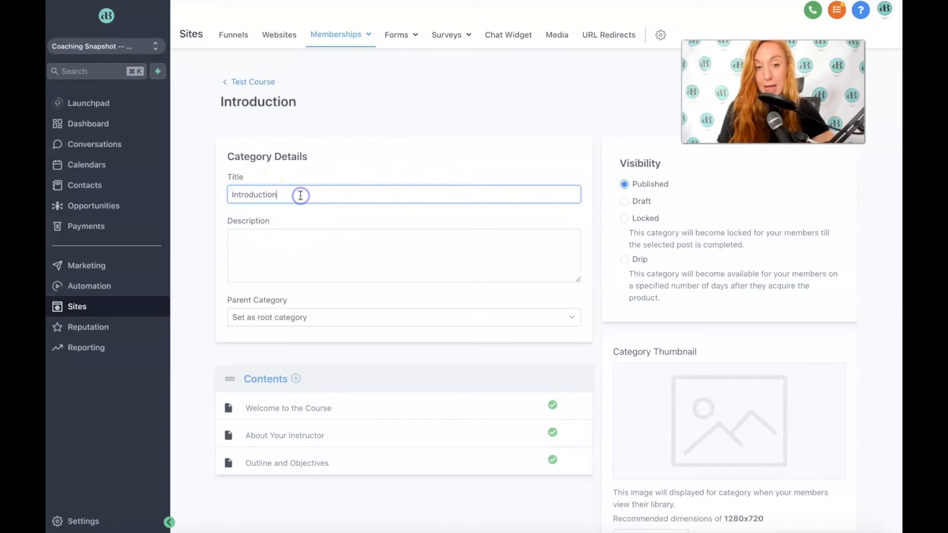
left_click(244, 245)
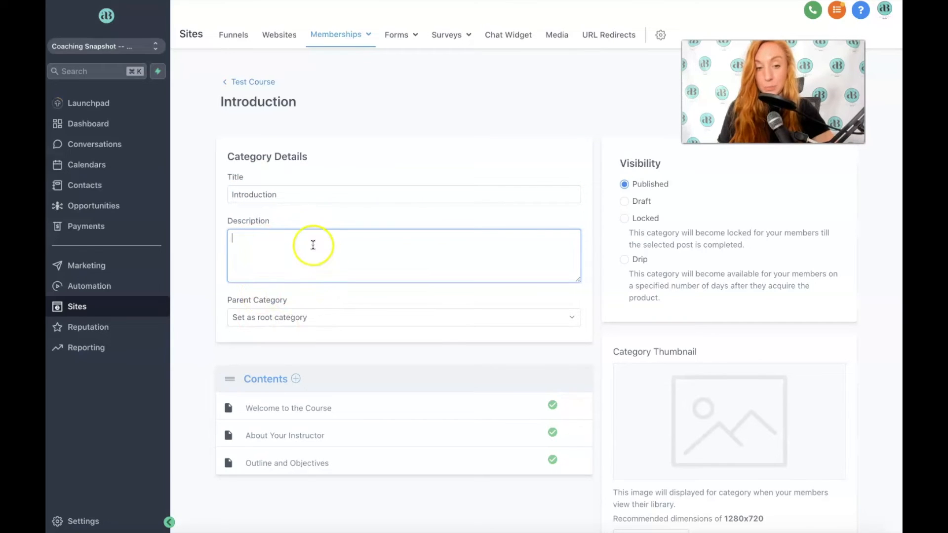
left_click(252, 322)
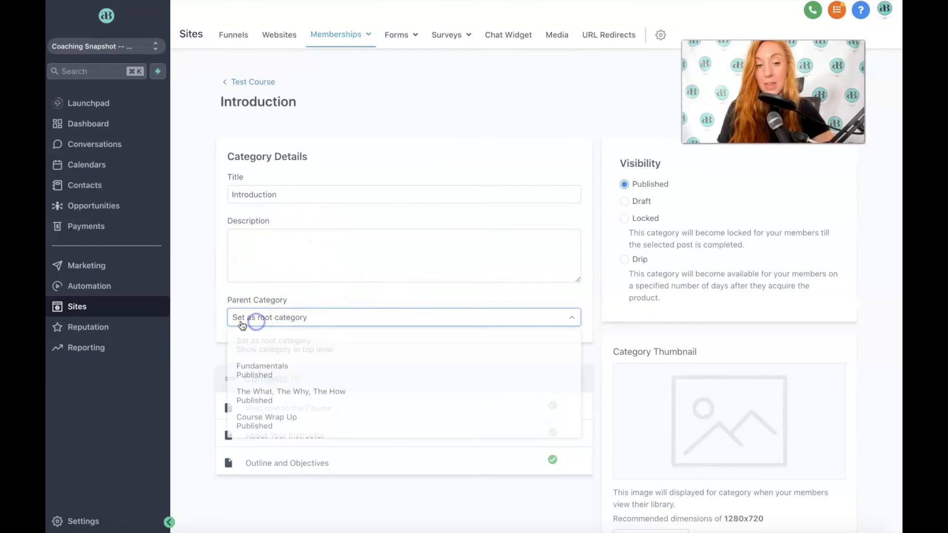
left_click(275, 321)
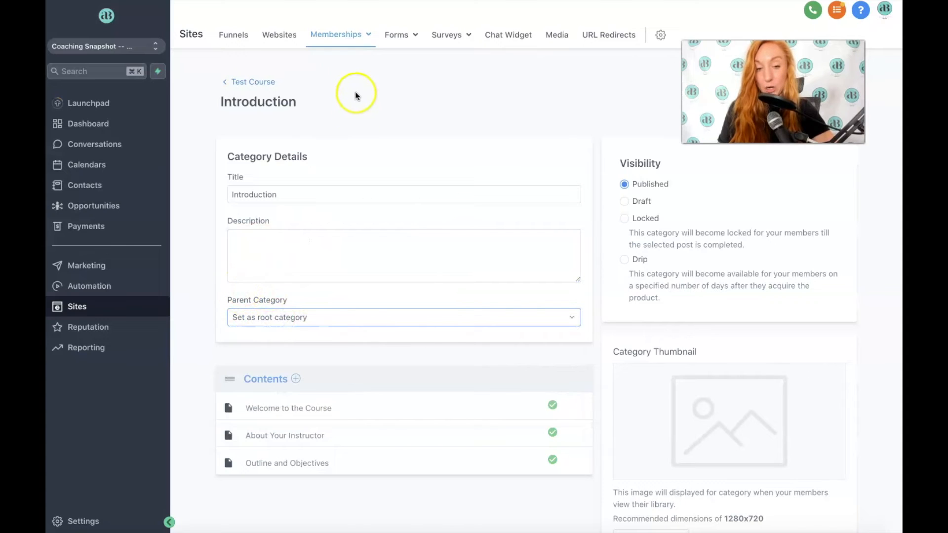
scroll(275, 410, "down", 2)
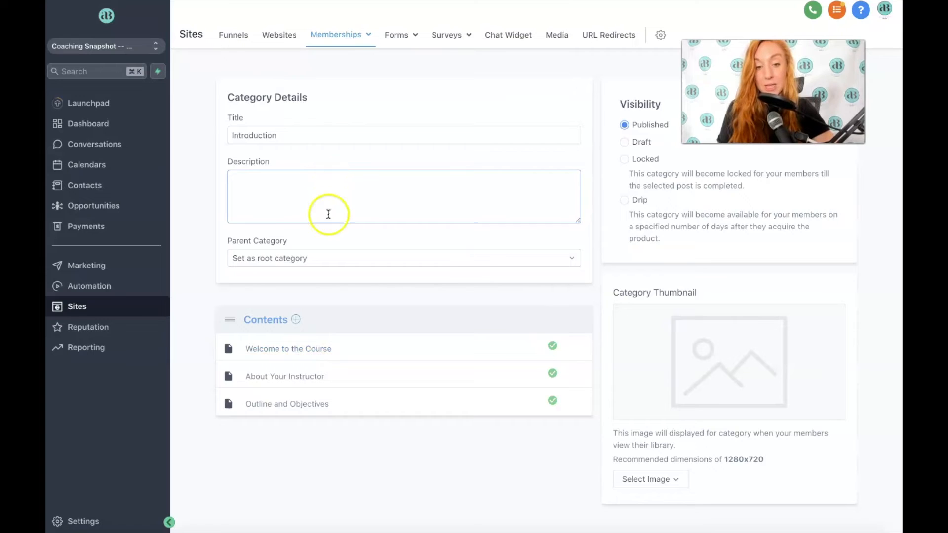
left_click(270, 349)
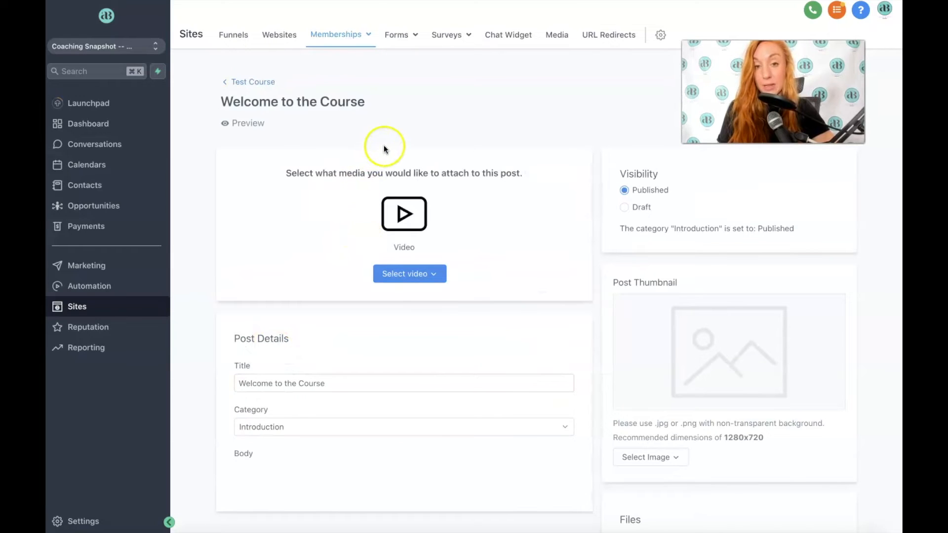
left_click(410, 279)
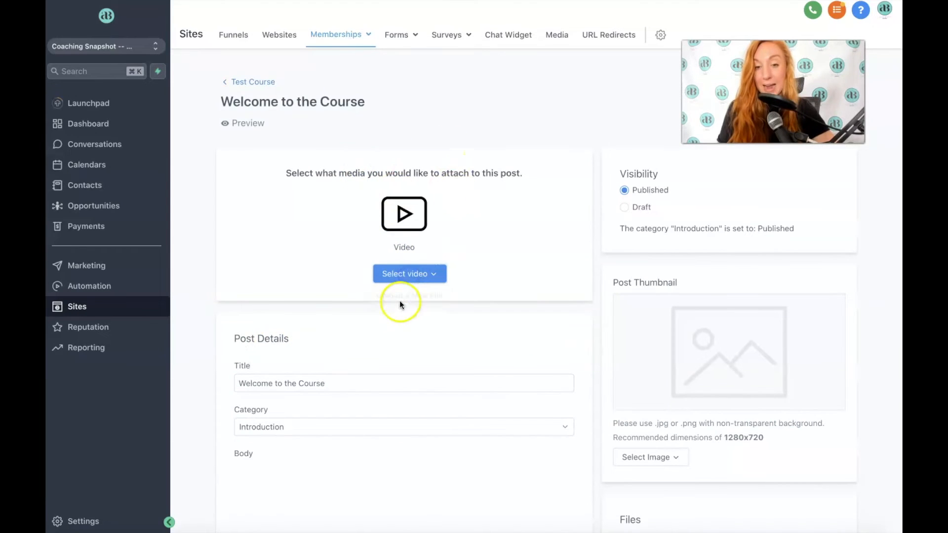
left_click(403, 275)
left_click(402, 296)
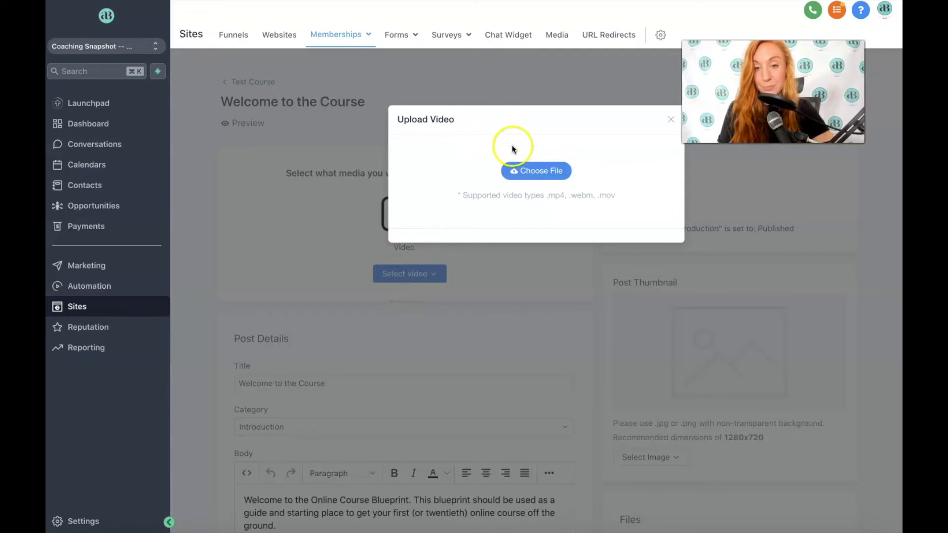
left_click(670, 120)
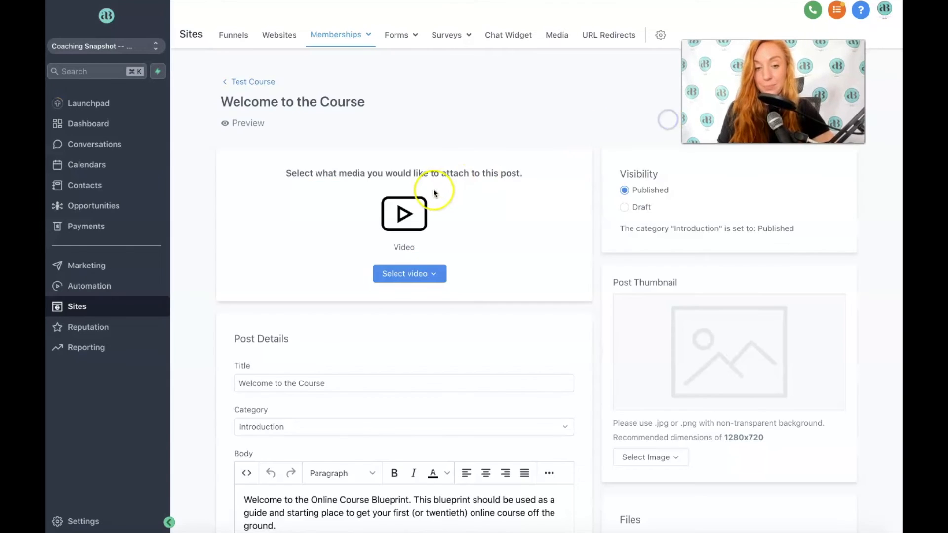
scroll(434, 189, "down", 2)
scroll(390, 200, "down", 1)
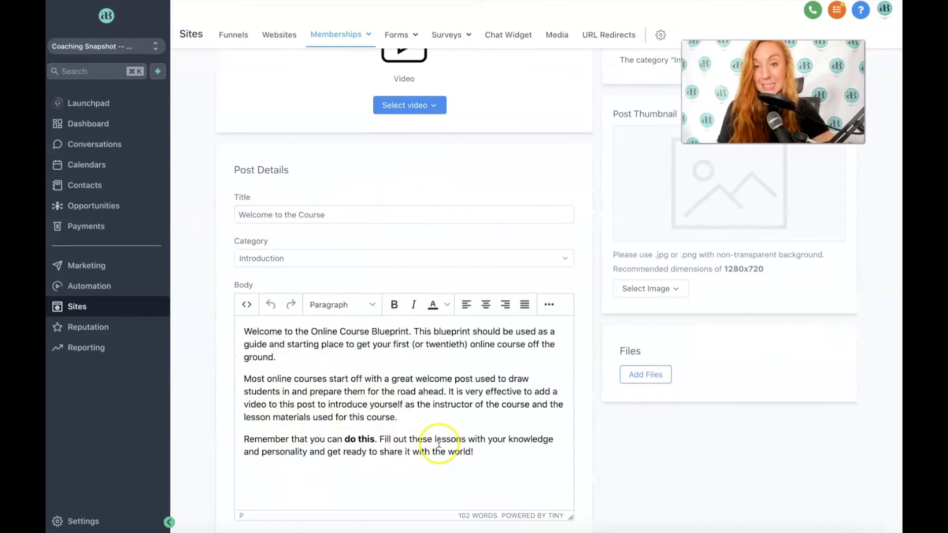
scroll(439, 443, "down", 2)
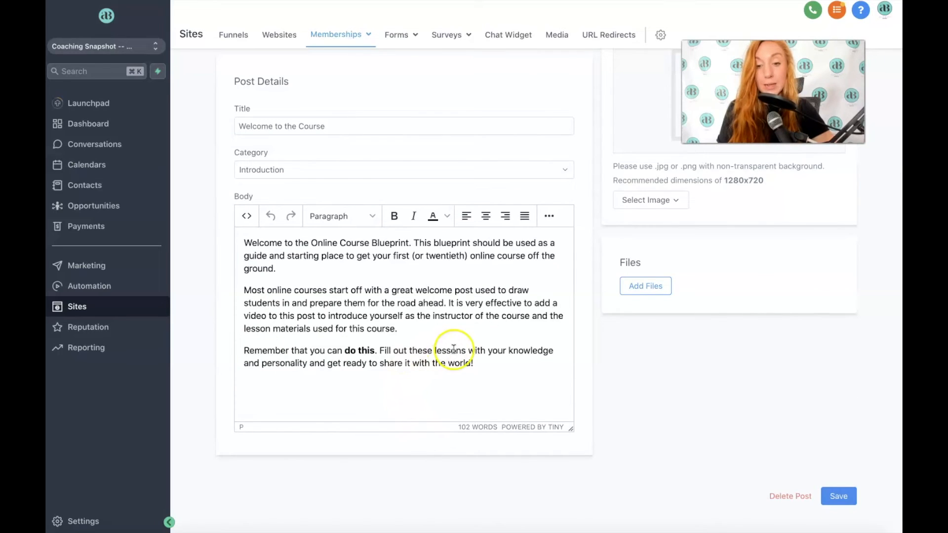
scroll(453, 349, "up", 1)
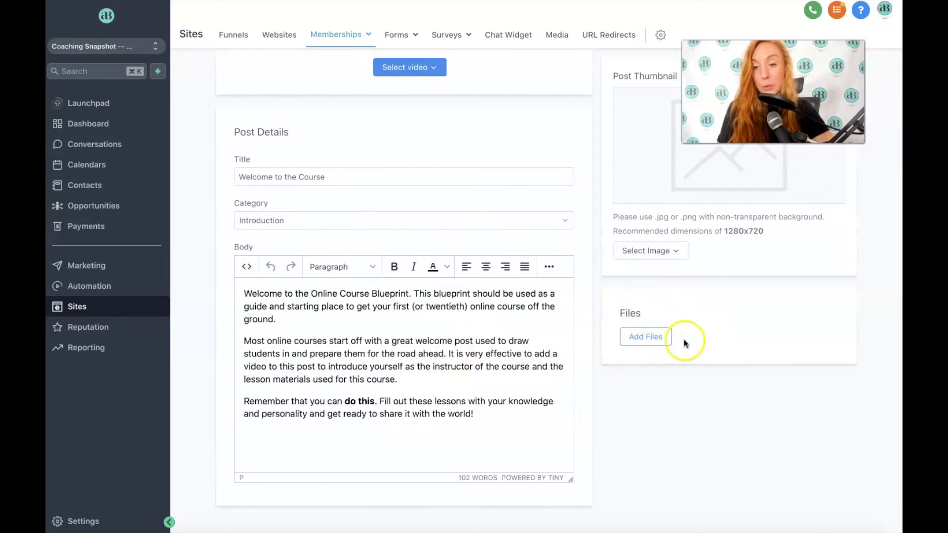
scroll(665, 280, "up", 2)
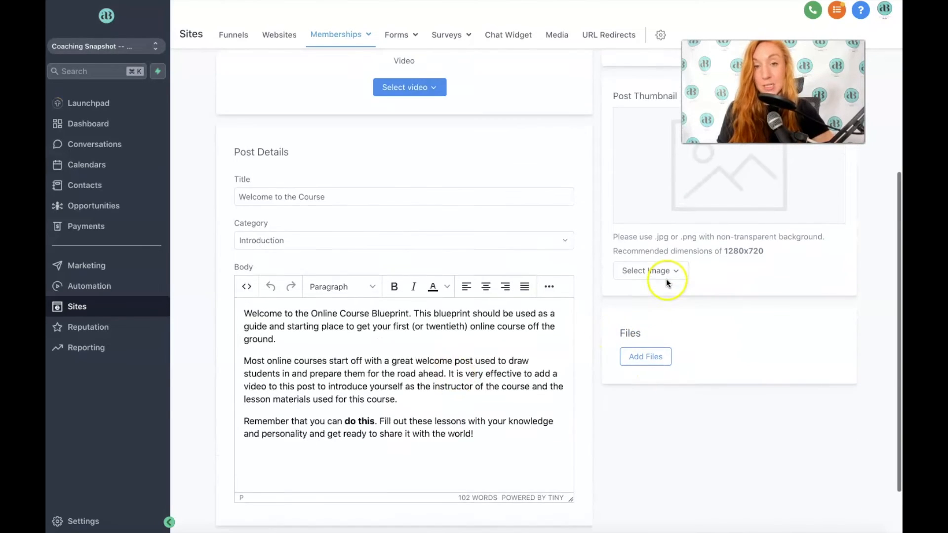
scroll(666, 286, "up", 1)
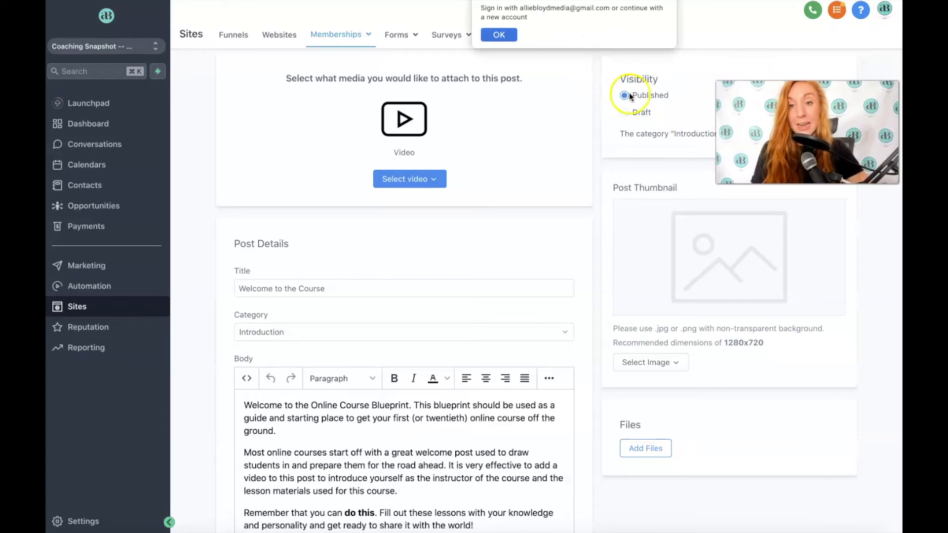
left_click(728, 42)
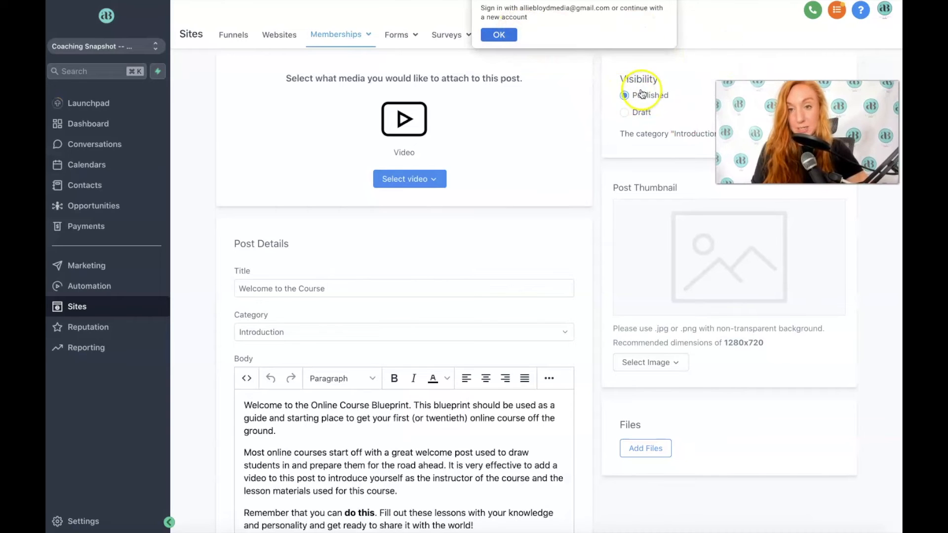
scroll(642, 93, "up", 2)
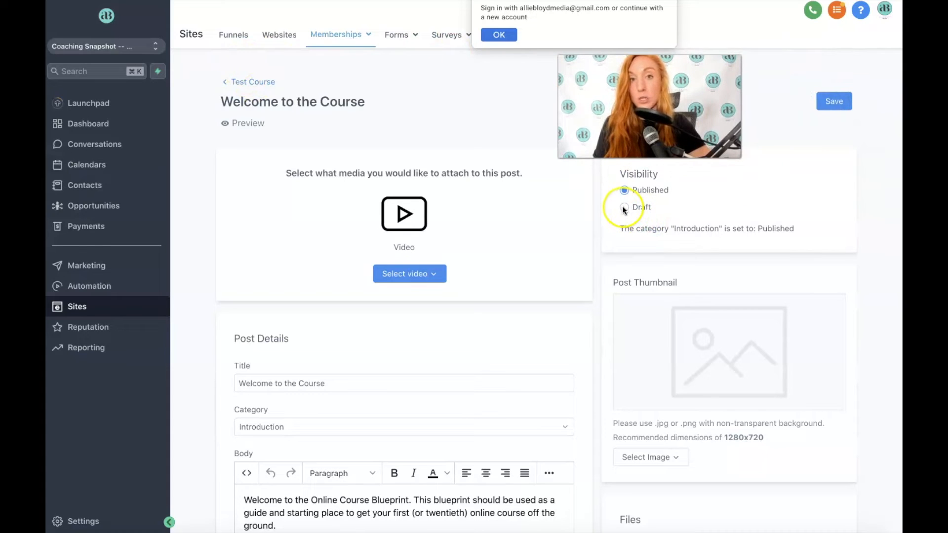
left_click(505, 35)
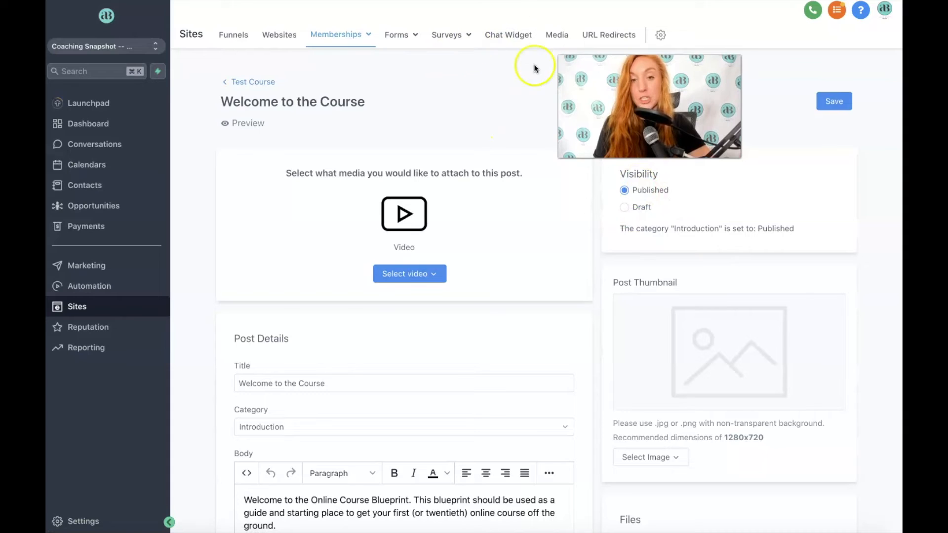
left_click(266, 83)
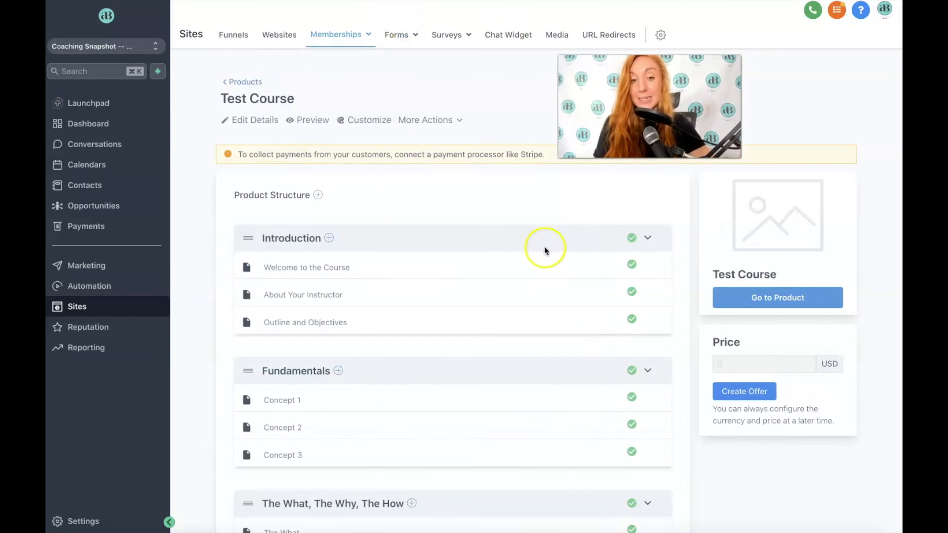
left_click(329, 239)
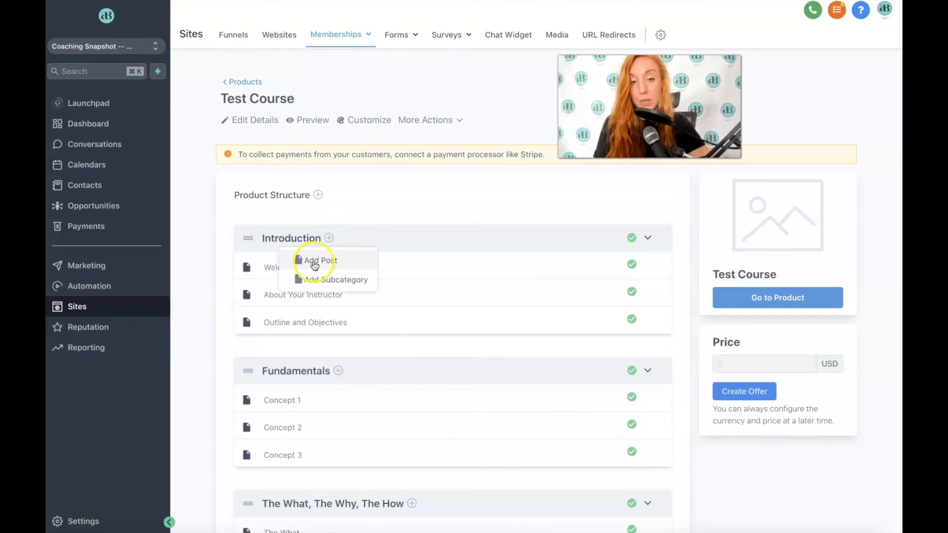
left_click(323, 259)
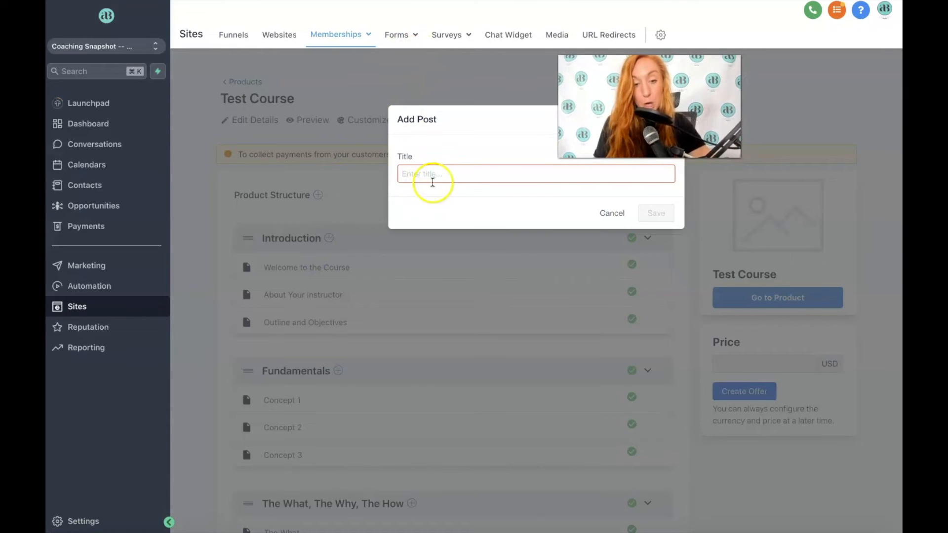
left_click(611, 213)
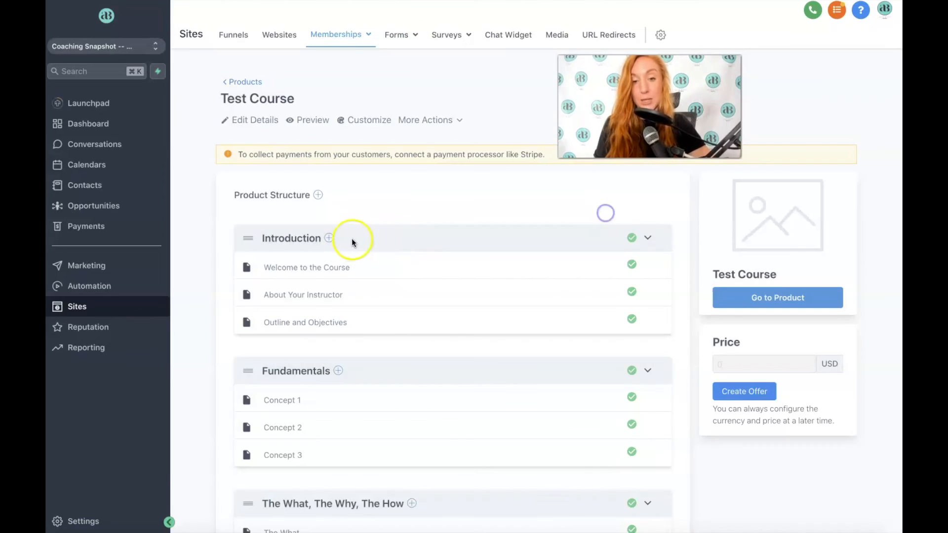
left_click(329, 238)
left_click(344, 277)
left_click(435, 175)
type("SUBCATEGORY")
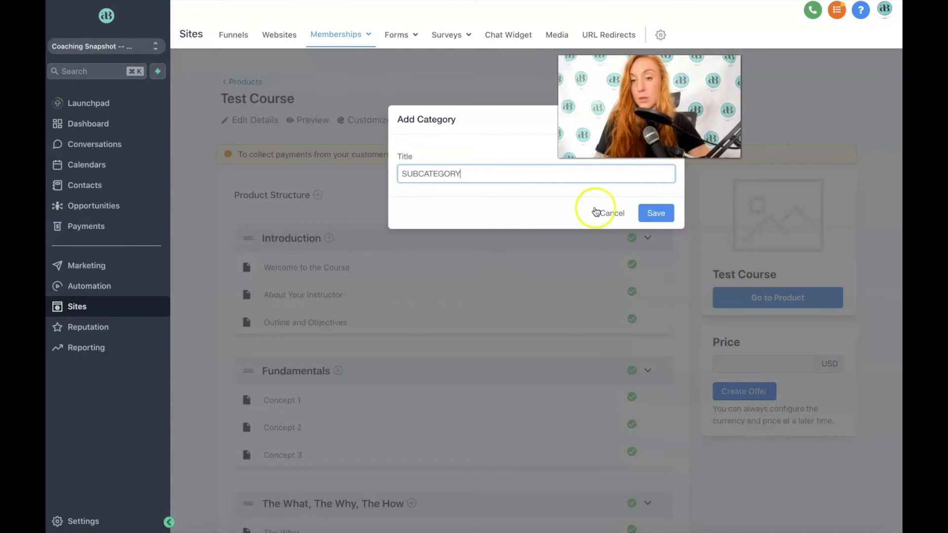
left_click(657, 213)
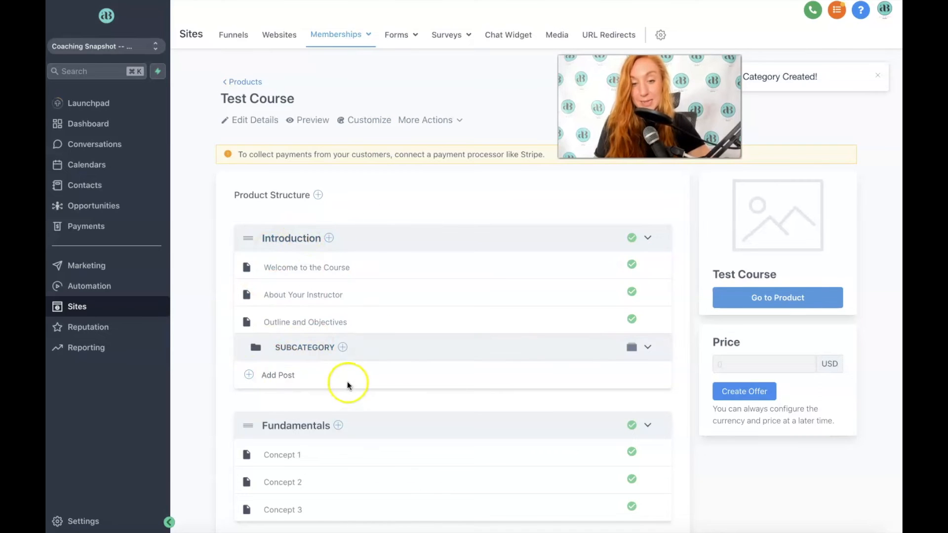
left_click(297, 344)
scroll(430, 286, "down", 2)
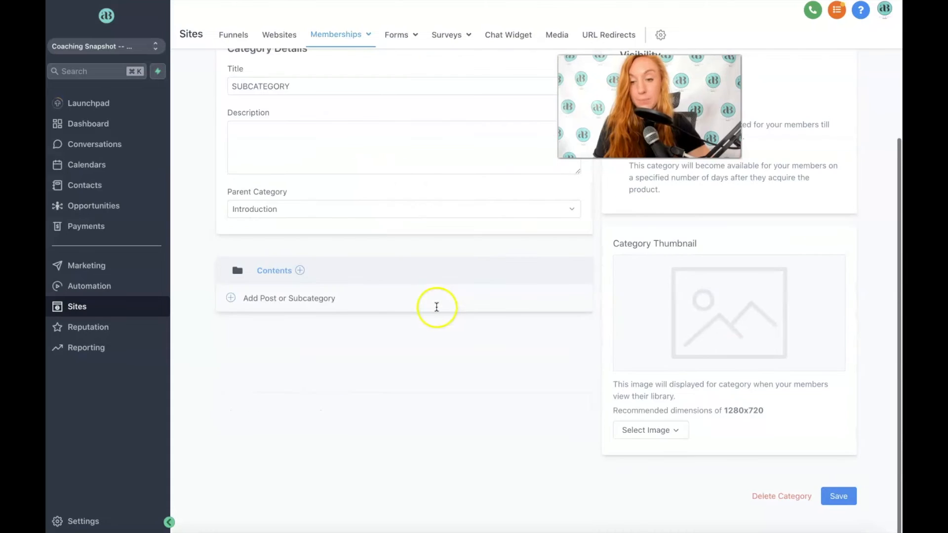
left_click(784, 495)
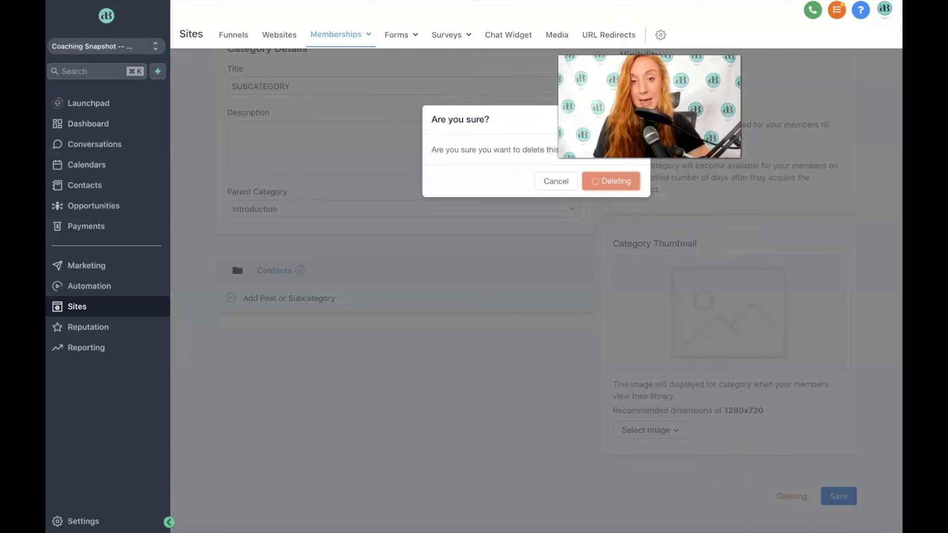
scroll(516, 218, "down", 2)
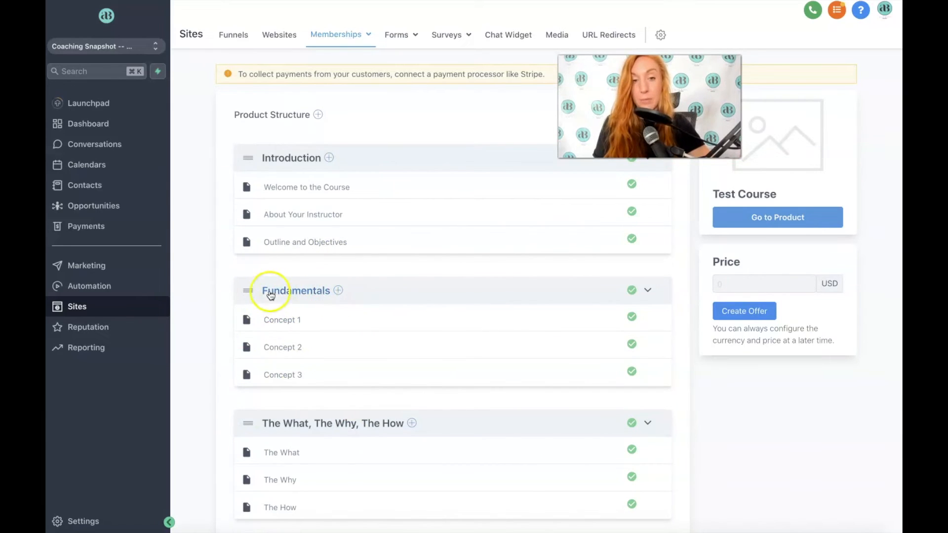
- Inspect the Concept 1 lesson and the Advanced Tips section details
left_click(280, 324)
left_click(426, 272)
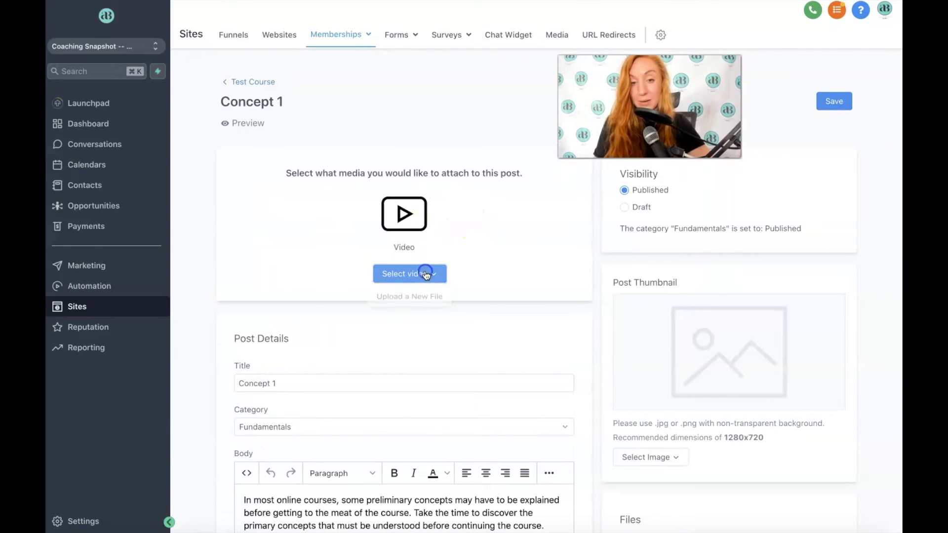
scroll(339, 459, "down", 2)
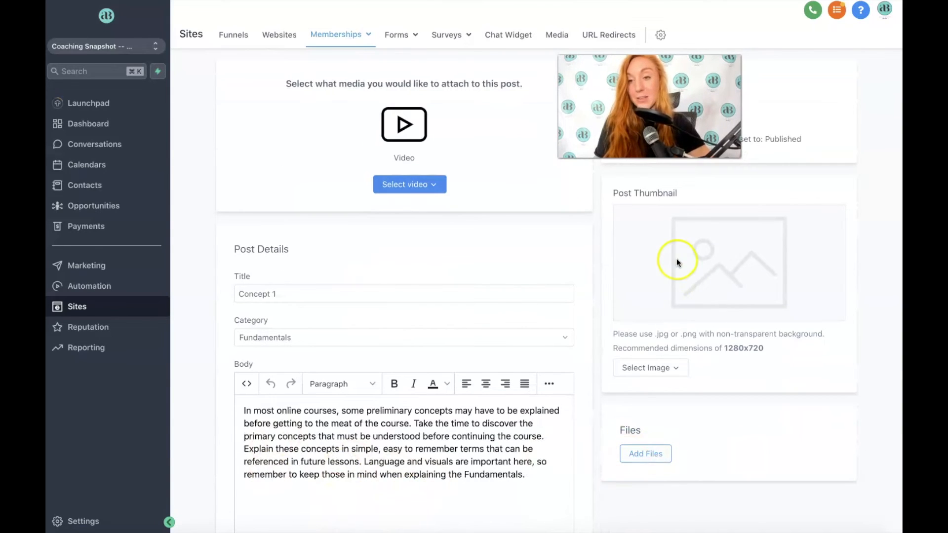
scroll(676, 258, "up", 2)
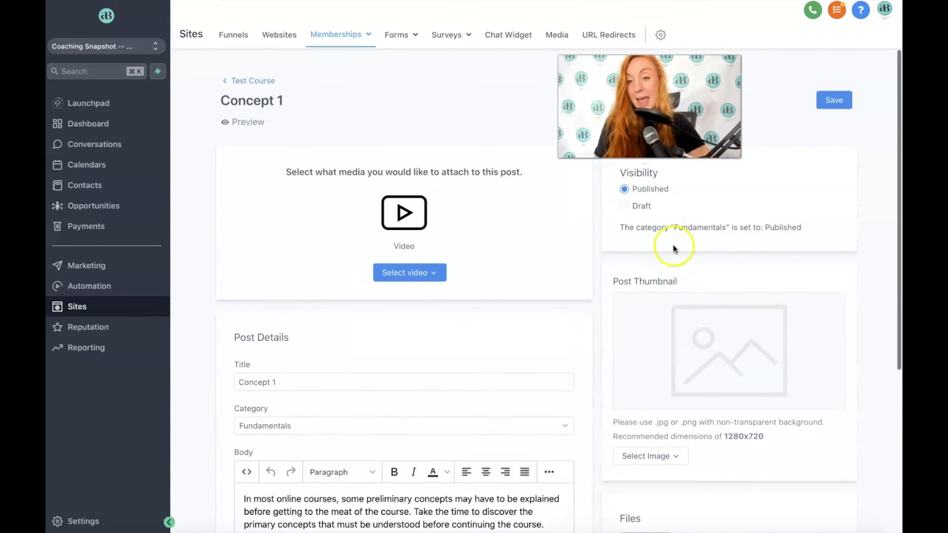
left_click(244, 80)
scroll(388, 191, "down", 3)
scroll(386, 188, "down", 2)
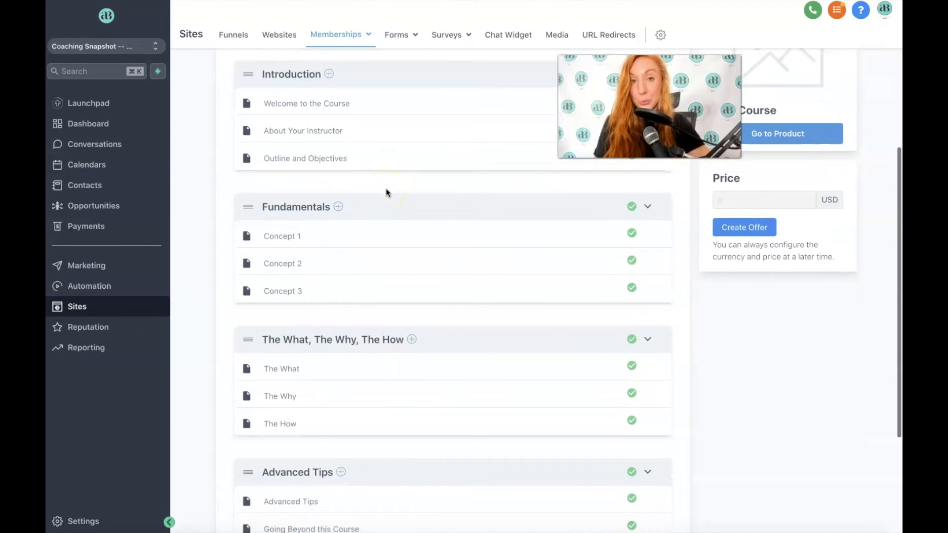
scroll(388, 250, "down", 2)
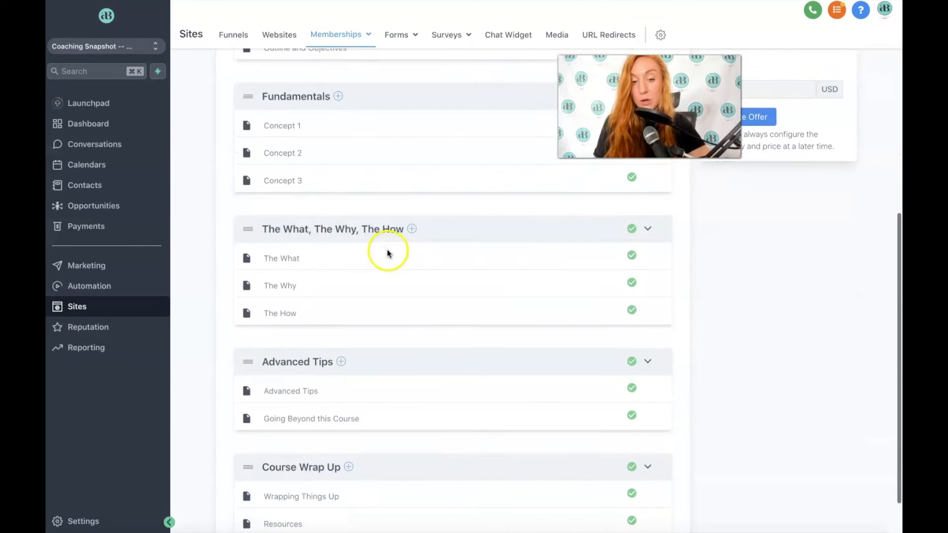
scroll(307, 419, "down", 2)
left_click(305, 307)
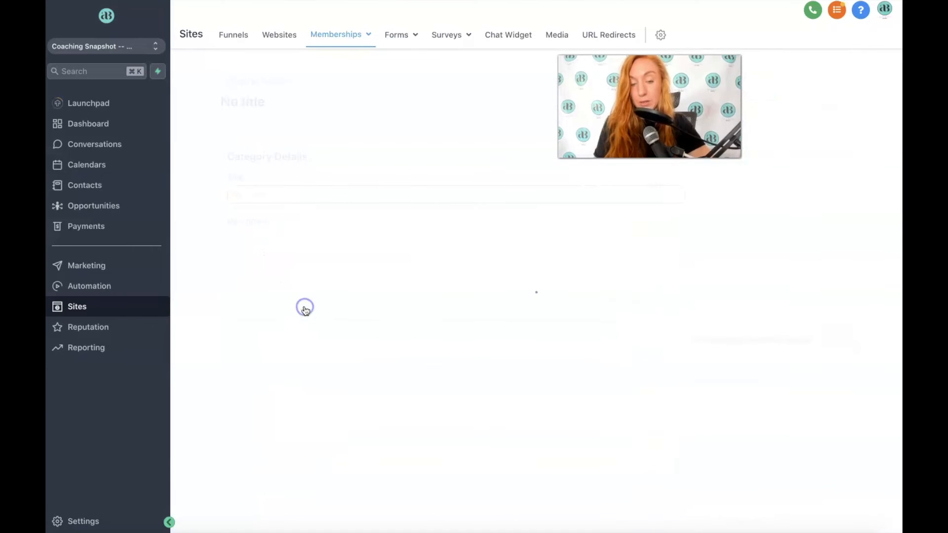
scroll(532, 390, "down", 2)
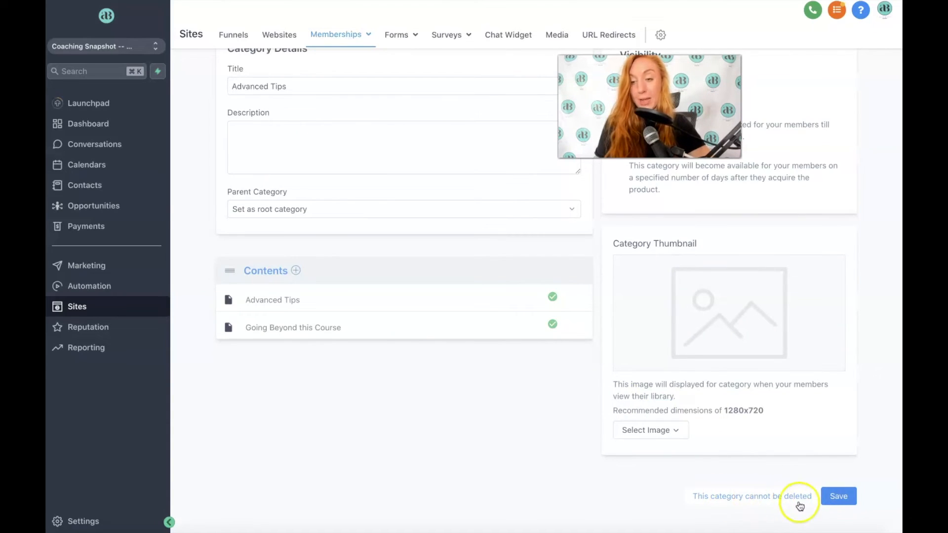
scroll(487, 194, "up", 2)
left_click(249, 84)
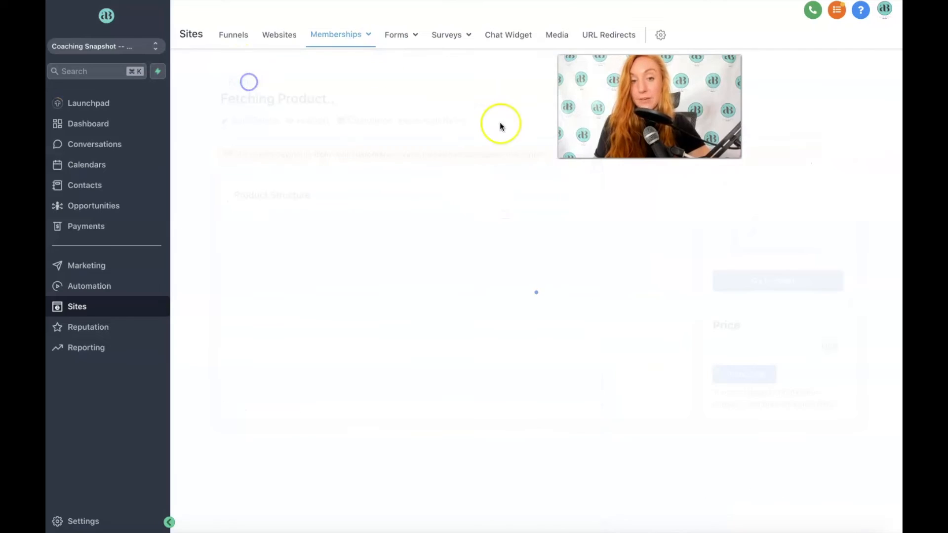
- Delete the Going Beyond this Course and Advanced Tips lessons
scroll(384, 316, "down", 6)
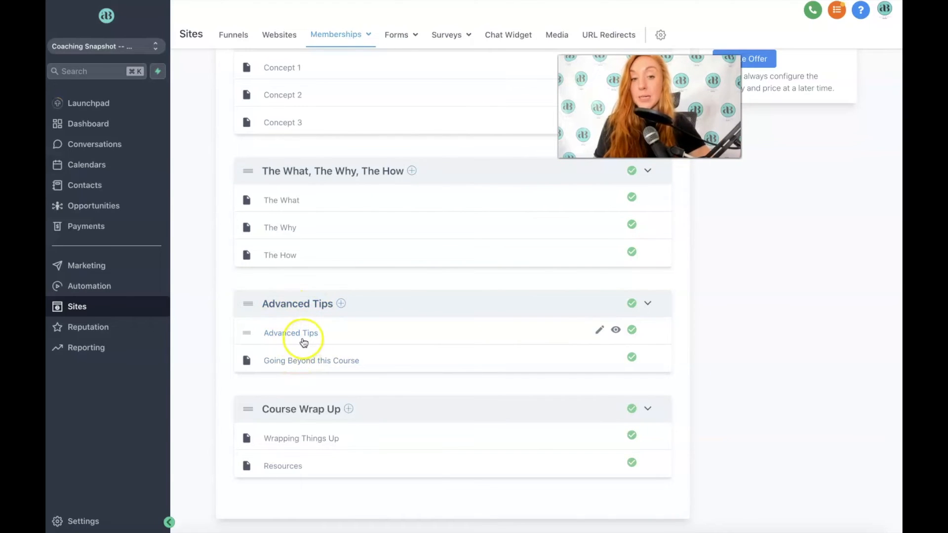
left_click(303, 362)
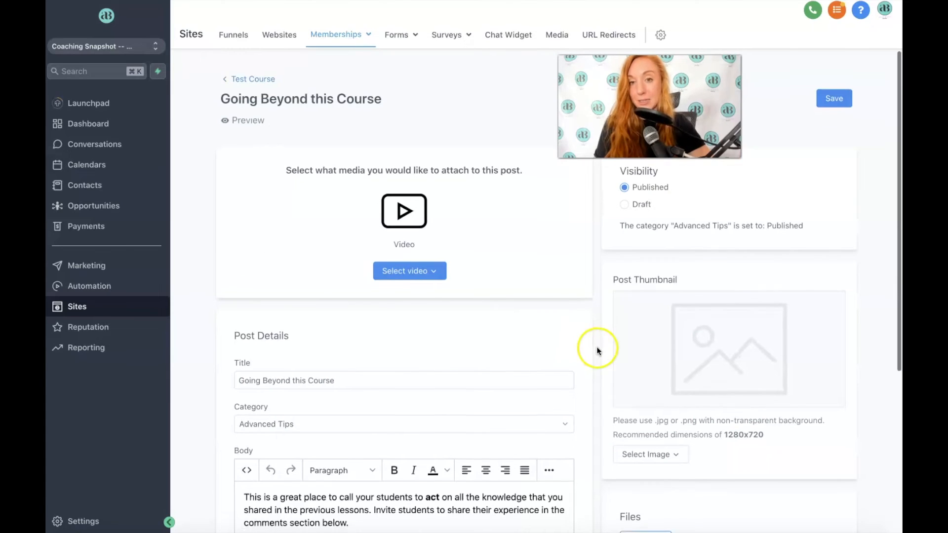
scroll(596, 346, "down", 5)
left_click(774, 490)
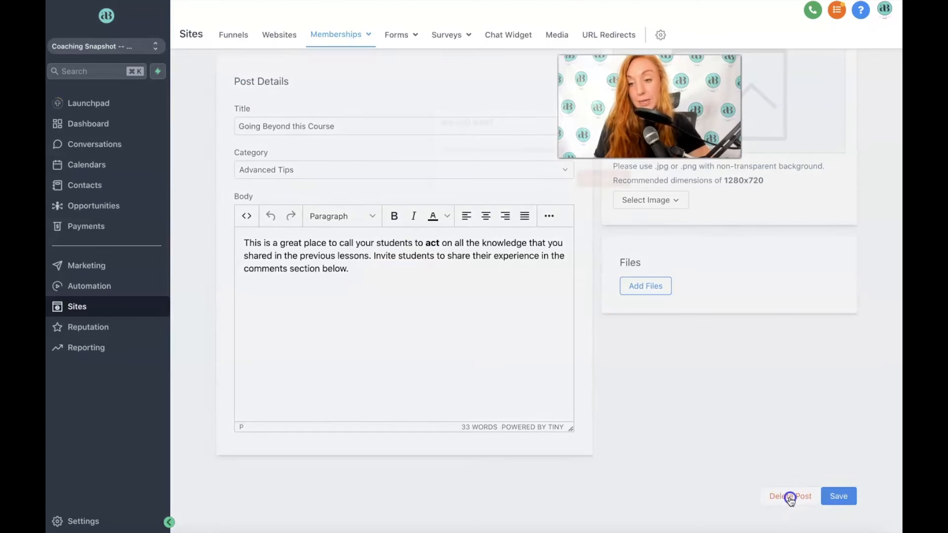
left_click(611, 184)
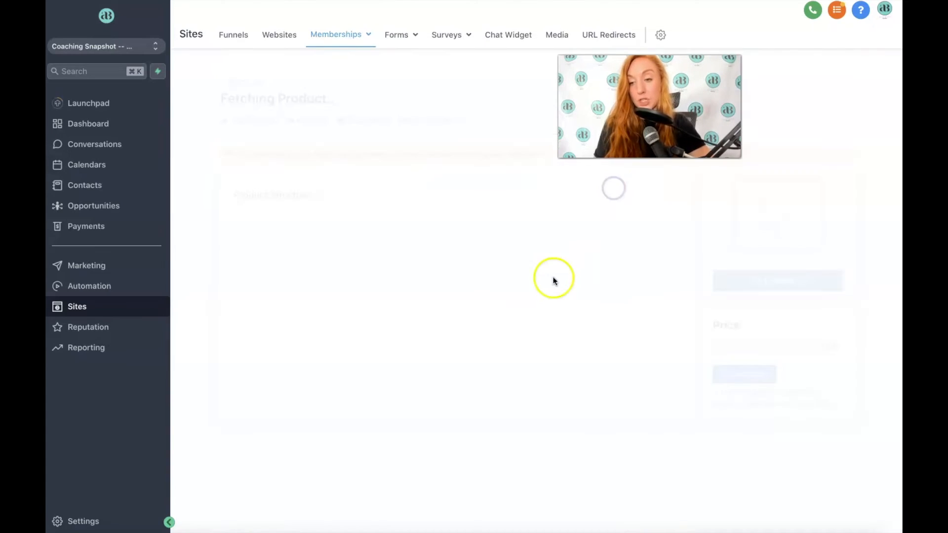
scroll(536, 228, "down", 6)
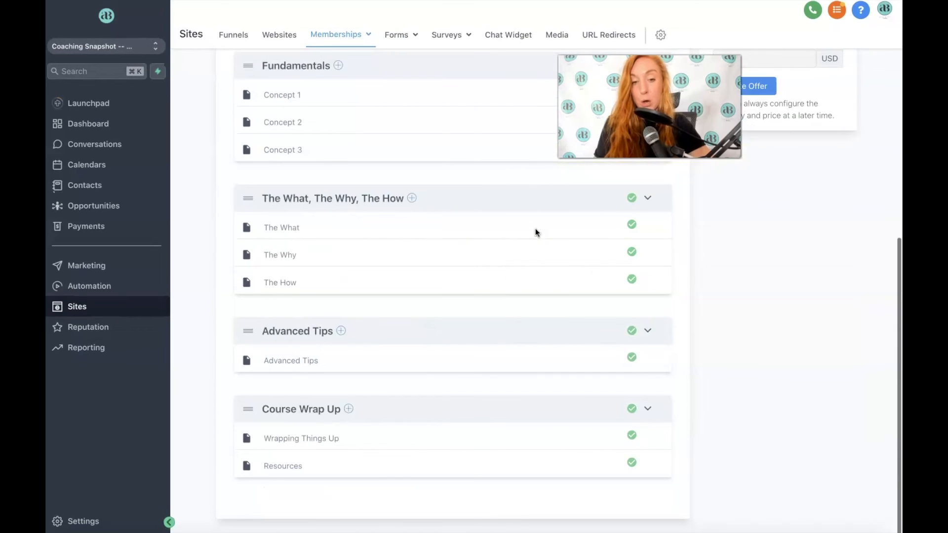
left_click(286, 360)
scroll(532, 377, "down", 5)
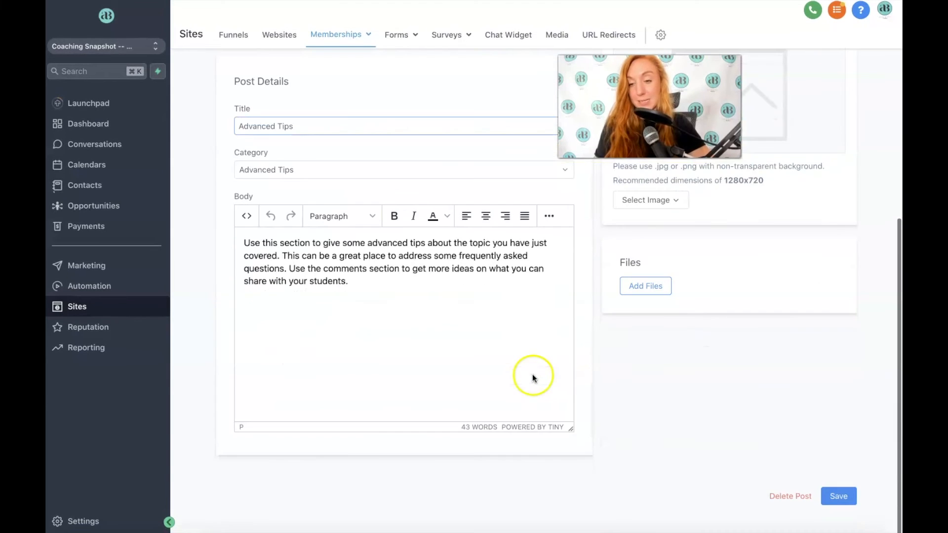
left_click(779, 497)
left_click(610, 181)
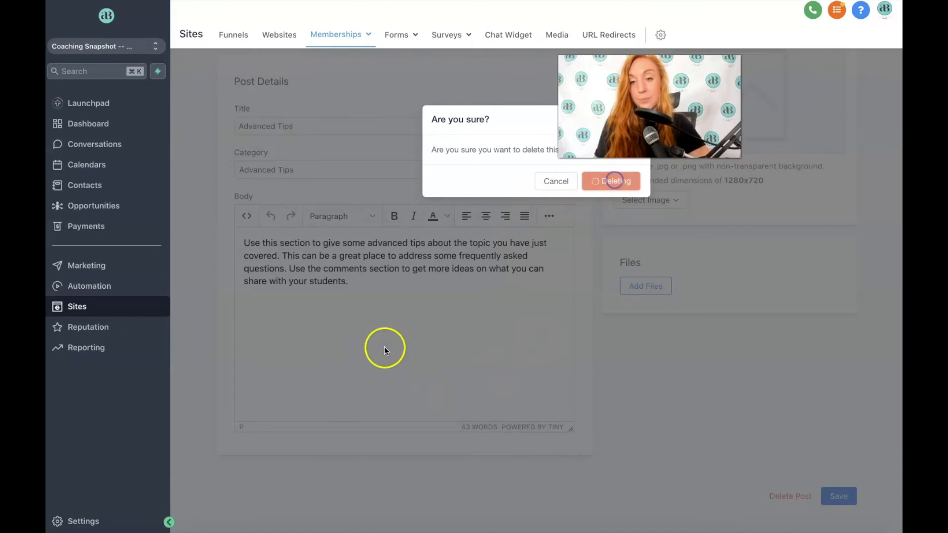
- Delete the now-empty Advanced Tips category
scroll(457, 301, "down", 1)
scroll(462, 400, "down", 5)
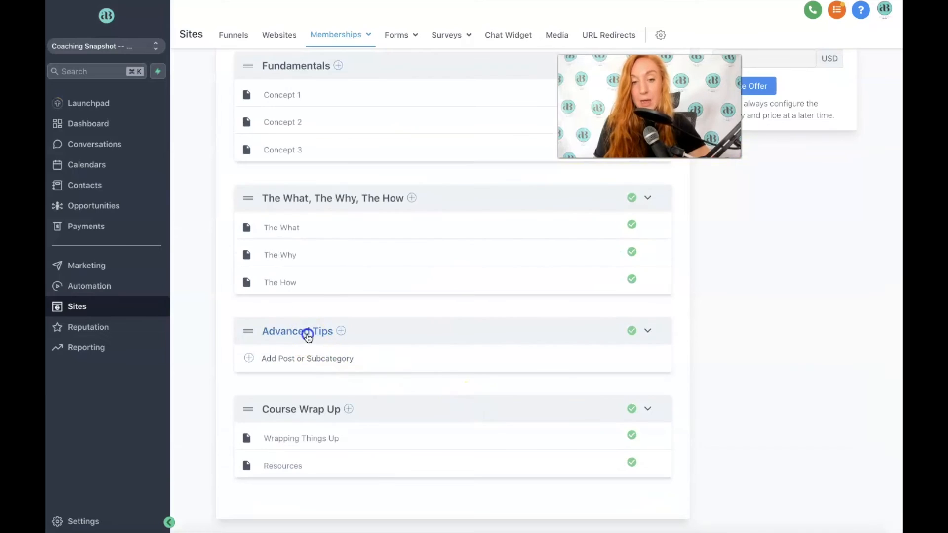
left_click(307, 331)
scroll(606, 416, "down", 3)
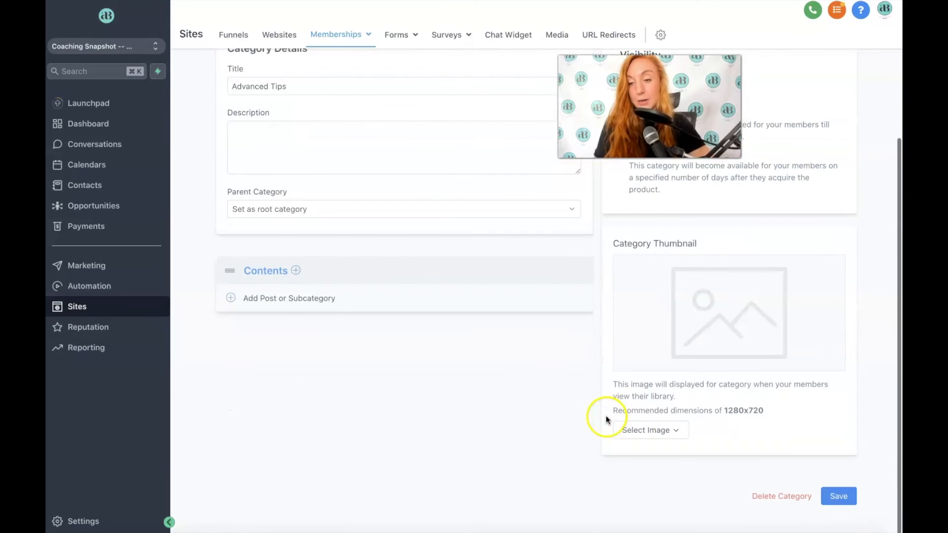
left_click(771, 496)
left_click(613, 182)
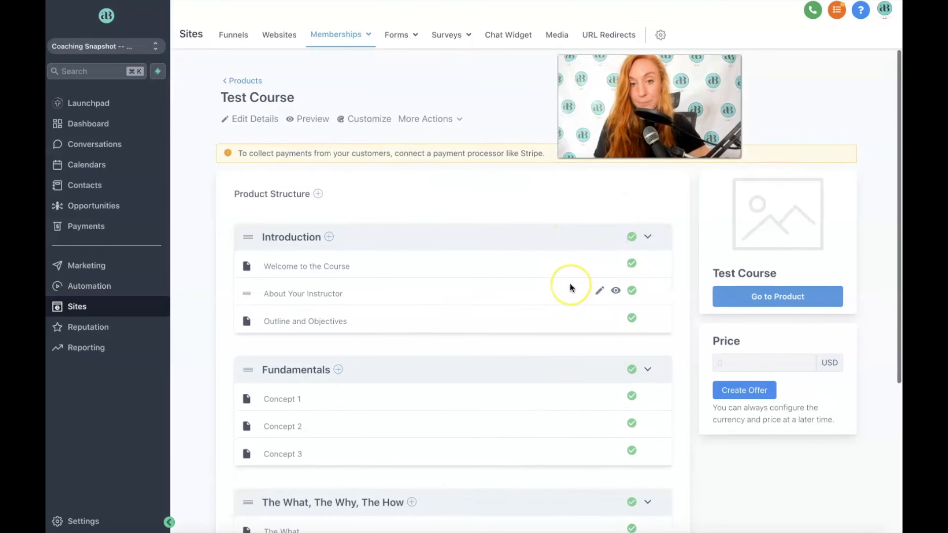
- Check Test Course's extra actions menu, then go back to the Your Products list
scroll(570, 284, "down", 5)
scroll(570, 284, "up", 5)
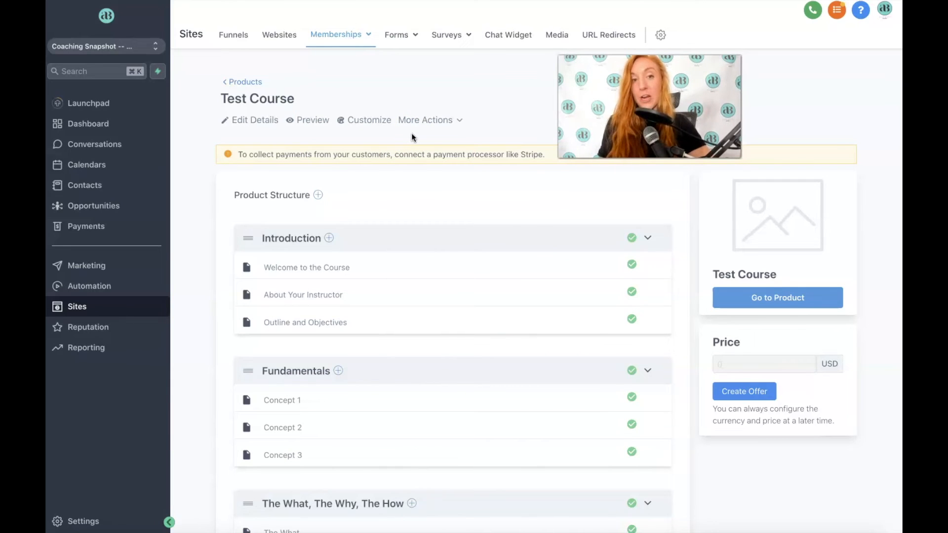
left_click(432, 122)
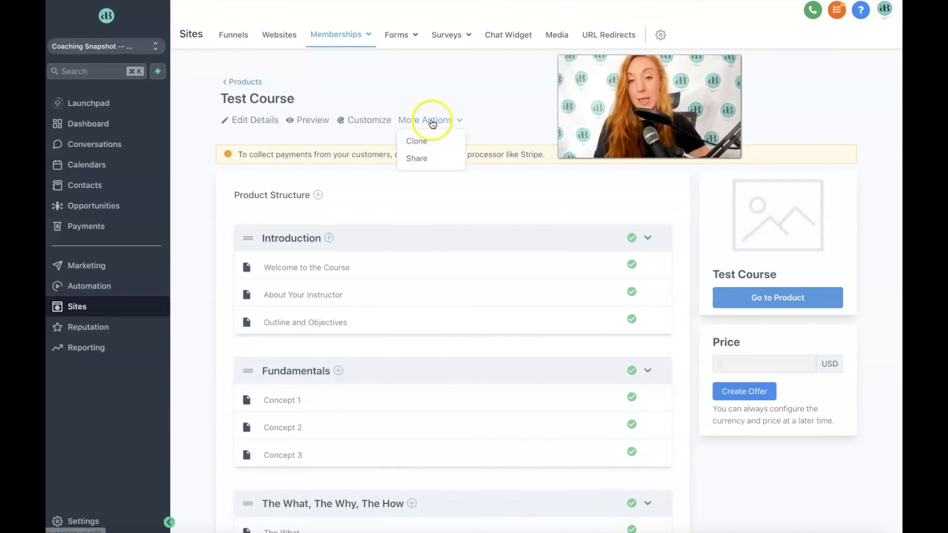
left_click(423, 142)
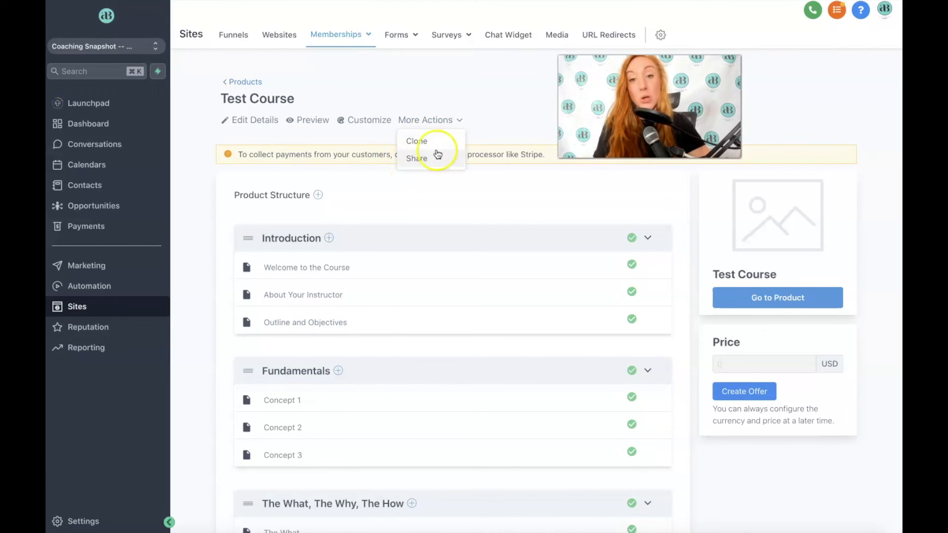
left_click(433, 123)
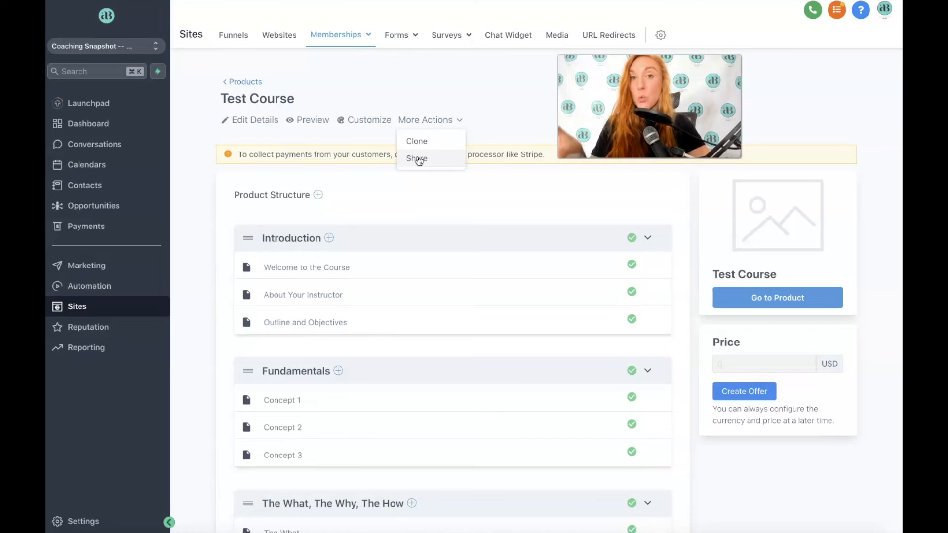
left_click(229, 82)
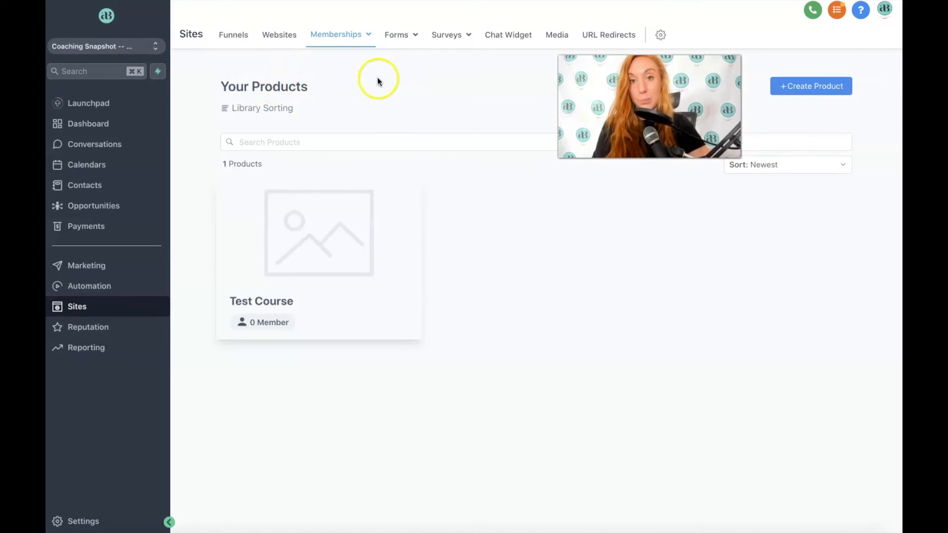
- Build a Sprint Course product from its template and return to the products list
left_click(805, 88)
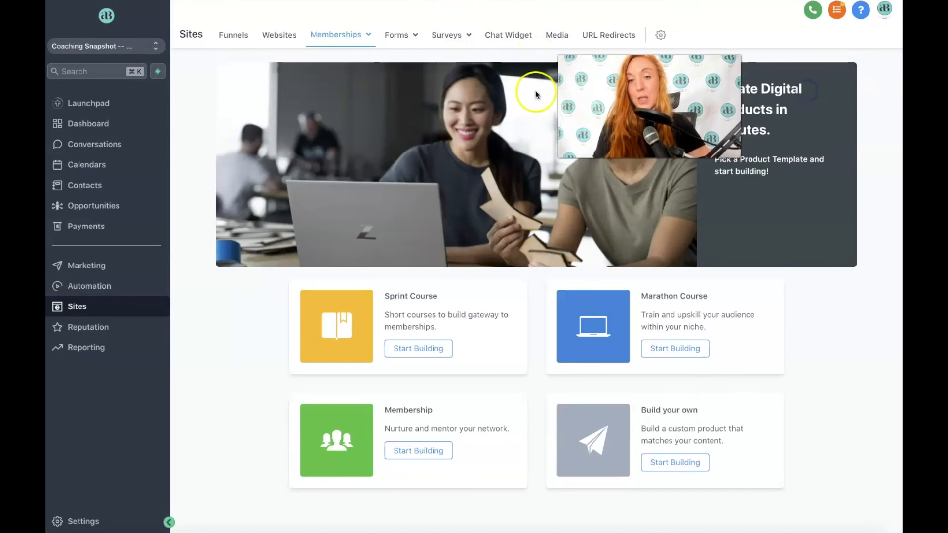
left_click(413, 350)
left_click(675, 205)
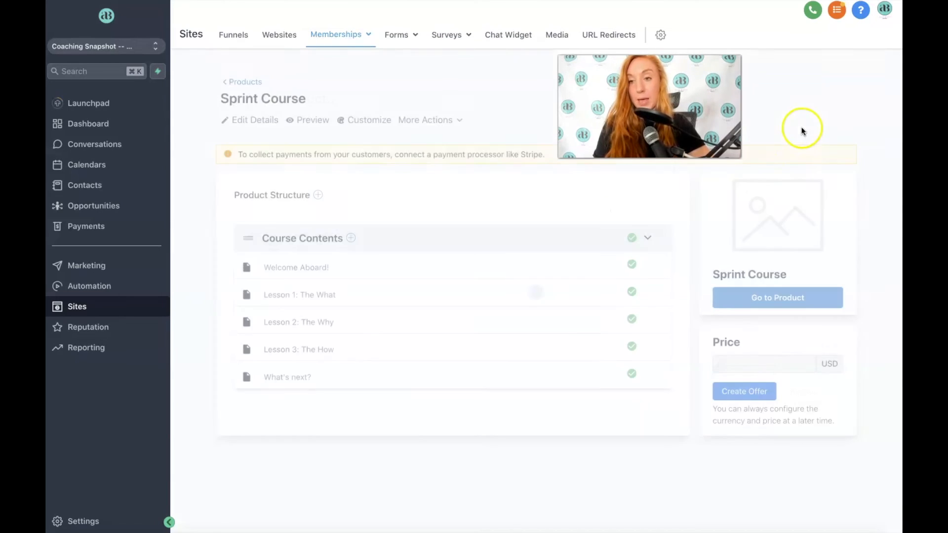
left_click(242, 83)
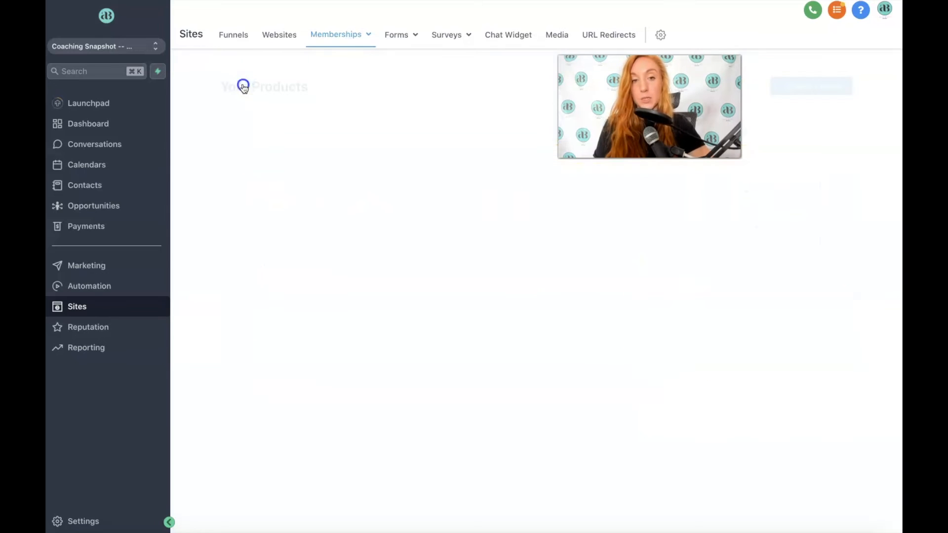
- Start a new offer on the Offers page titled 'TEST COURSE'
mouse_move(349, 36)
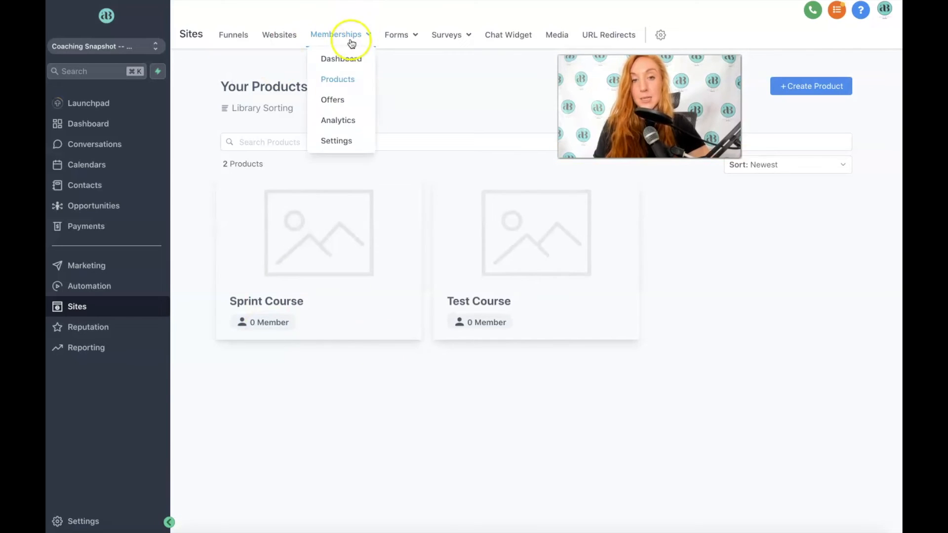
left_click(333, 99)
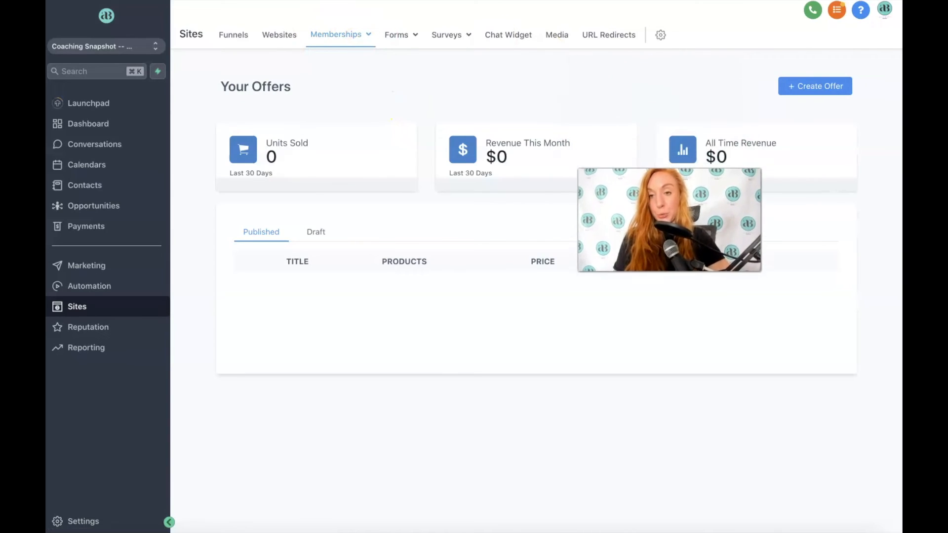
left_click(805, 87)
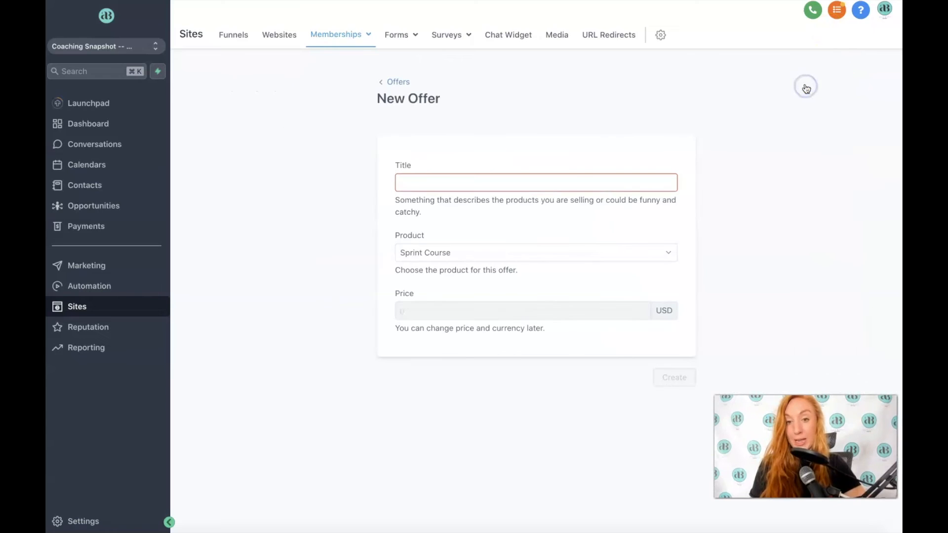
left_click(559, 183)
type("TEST COURSE")
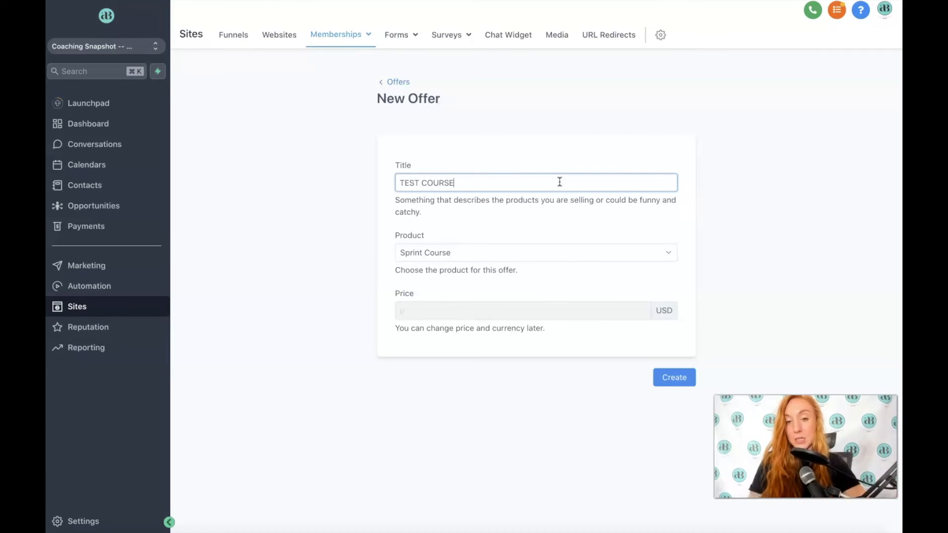
- Pick Sprint Course as the offer's product and create it as a free offer
left_click(438, 252)
left_click(419, 292)
left_click(416, 274)
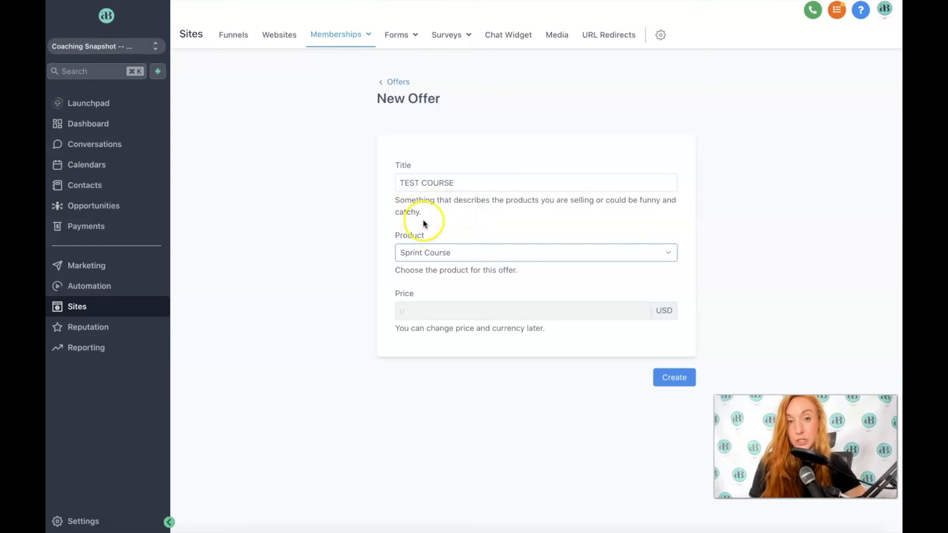
left_click(433, 306)
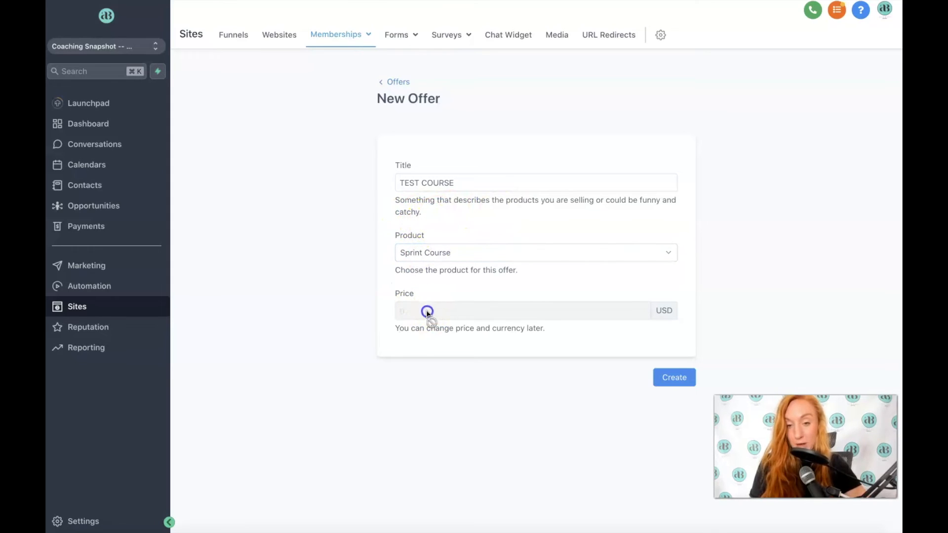
left_click(416, 310)
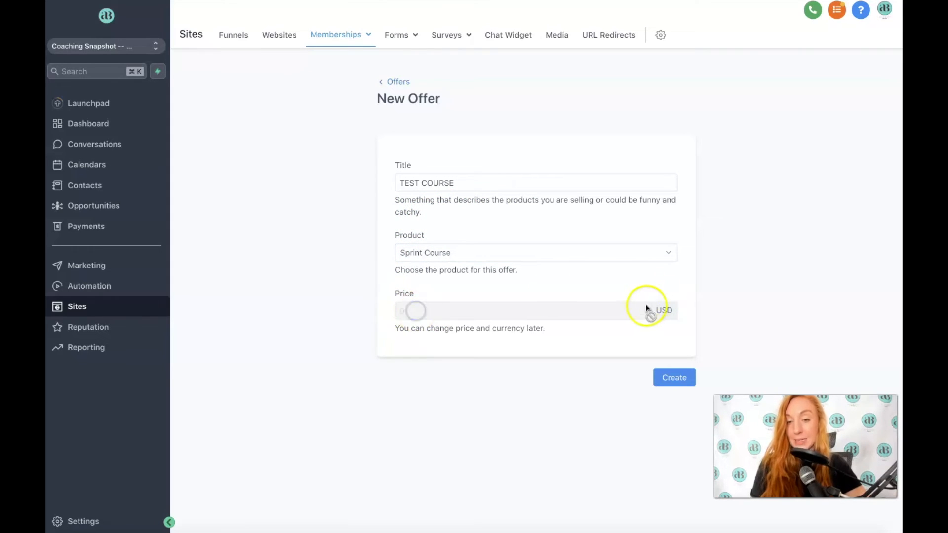
left_click(678, 375)
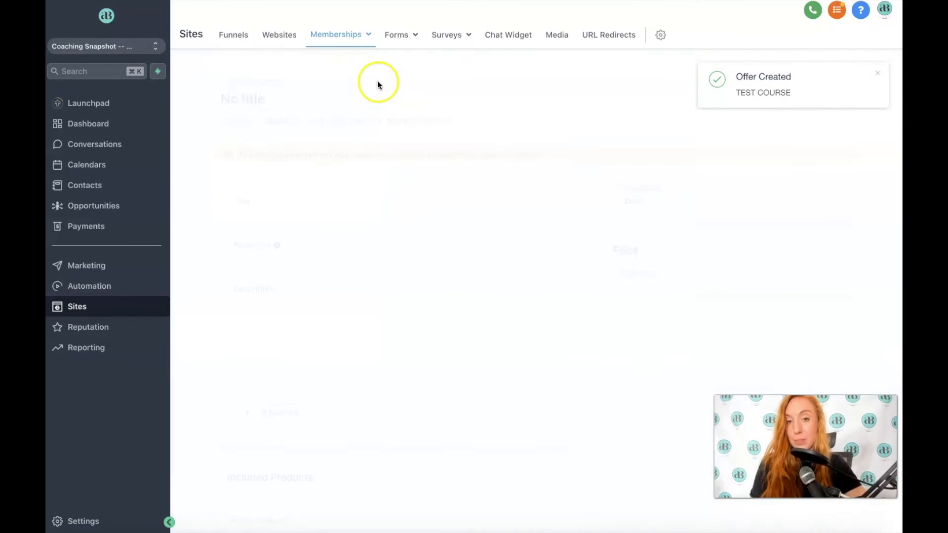
left_click_drag(398, 156, 541, 159)
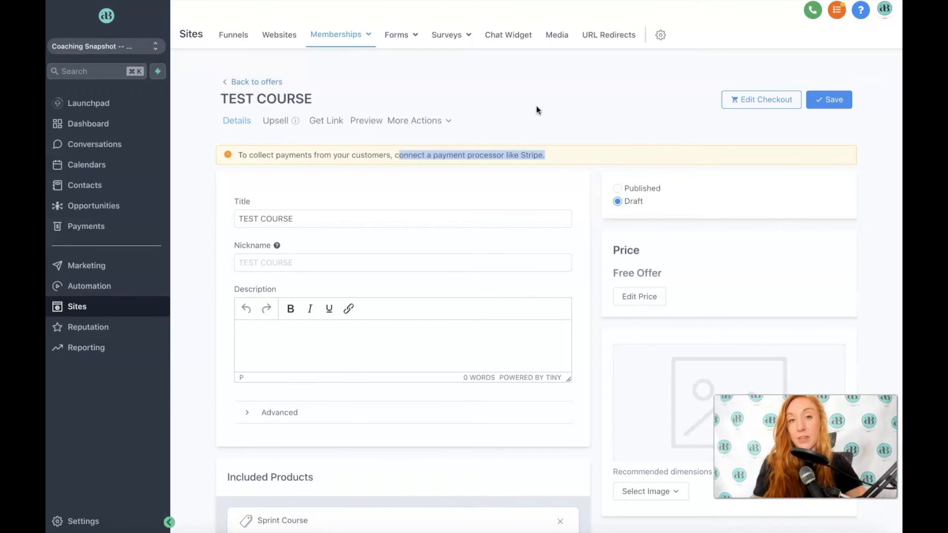
left_click(536, 105)
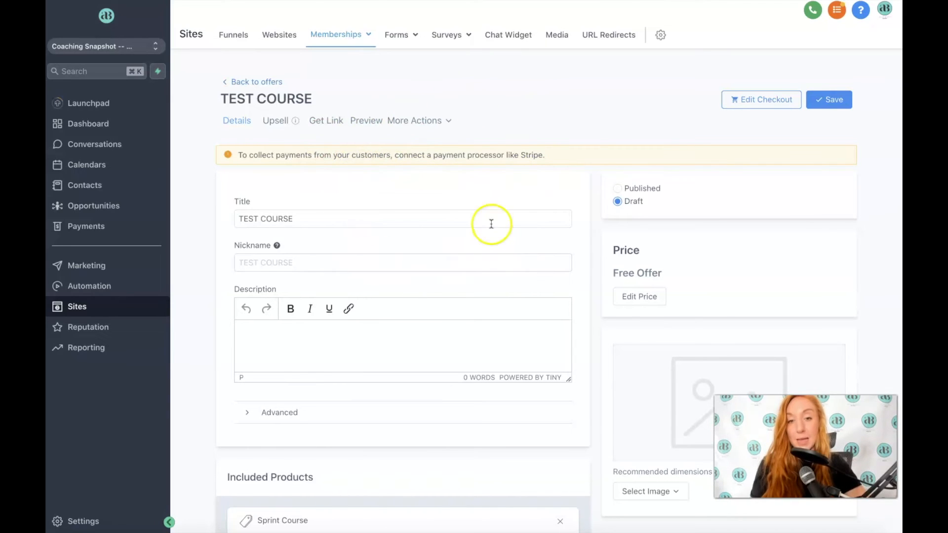
- Look over the offer's nickname, description and advanced custom code settings
scroll(452, 170, "down", 2)
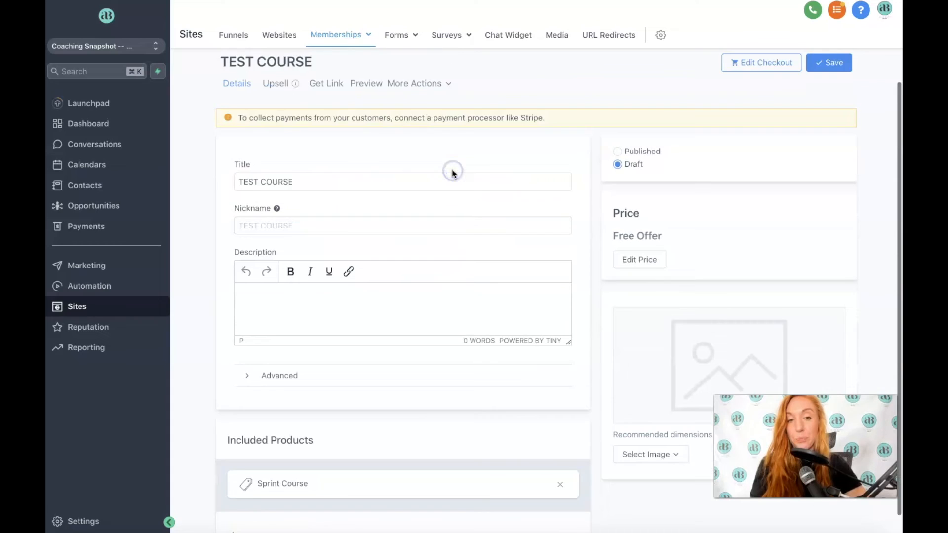
left_click(261, 200)
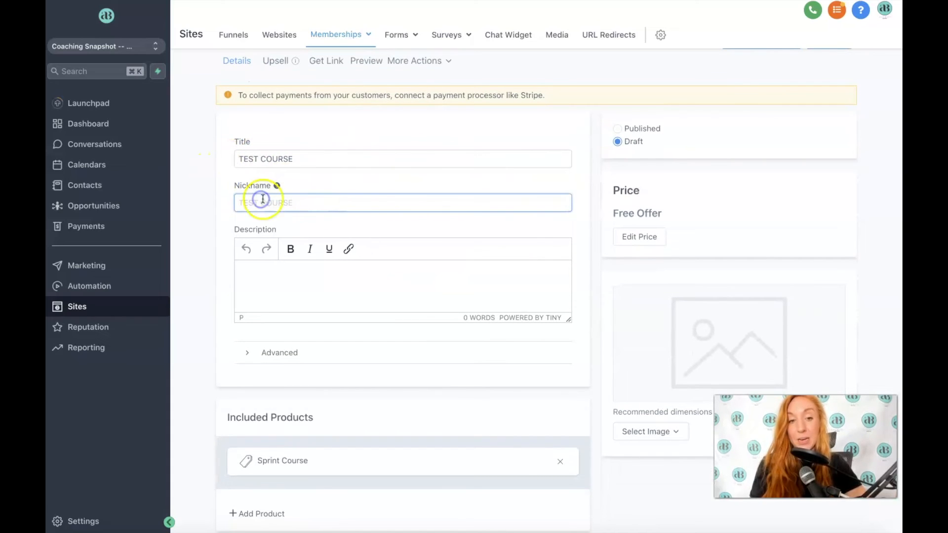
left_click(285, 275)
left_click(280, 351)
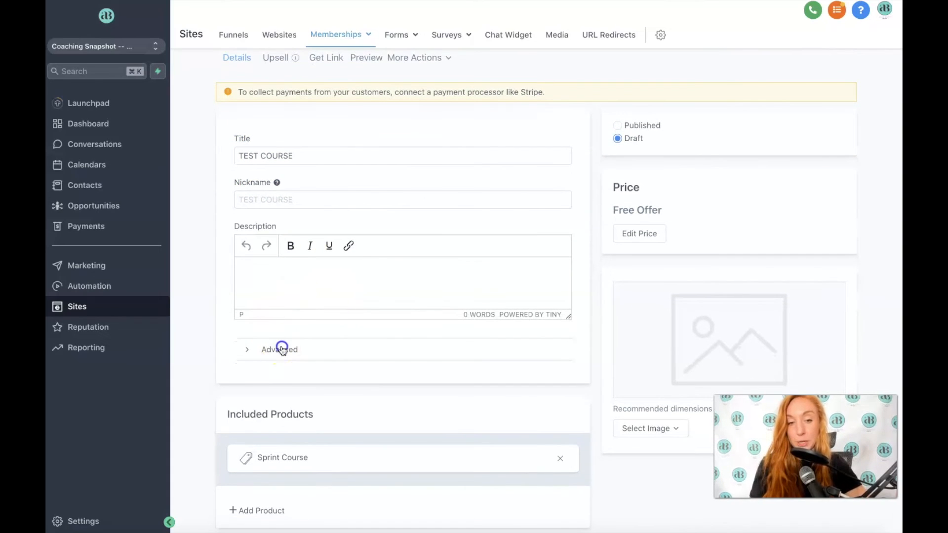
scroll(356, 336, "down", 2)
left_click(275, 276)
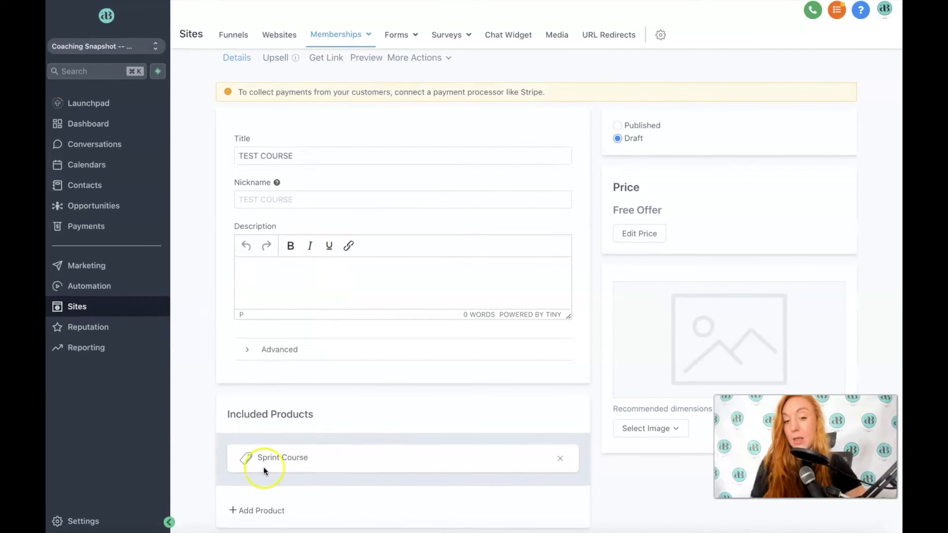
- Add Test Course as a second included product in the TEST COURSE offer
left_click_drag(224, 413, 323, 422)
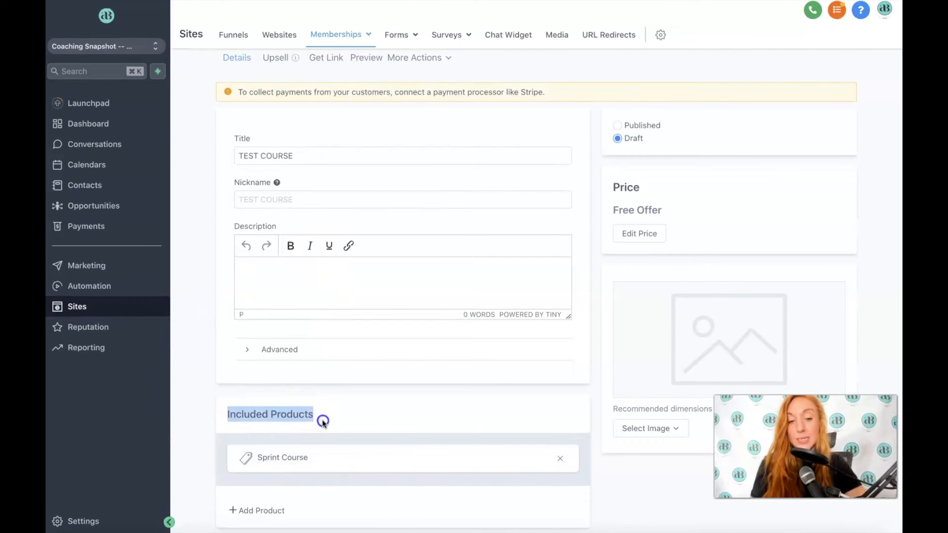
left_click(248, 511)
left_click(276, 507)
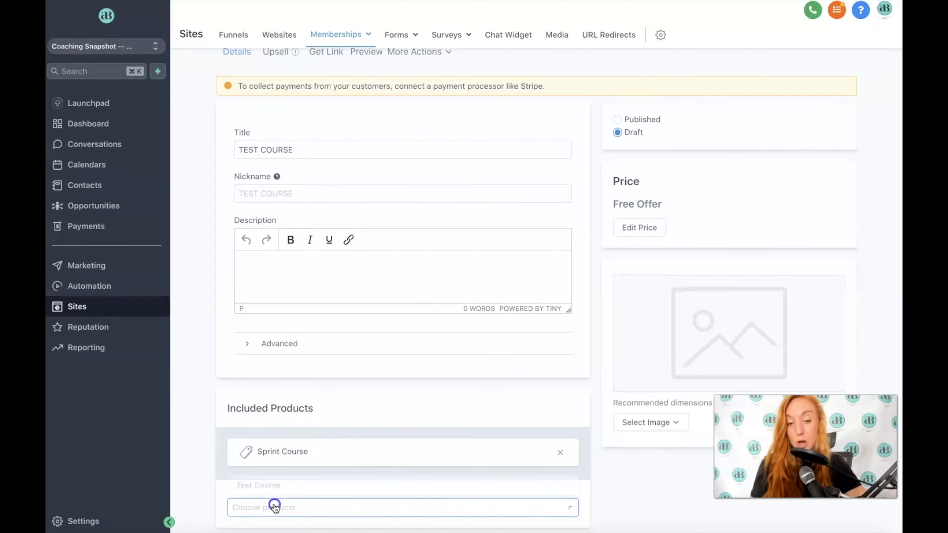
left_click(267, 483)
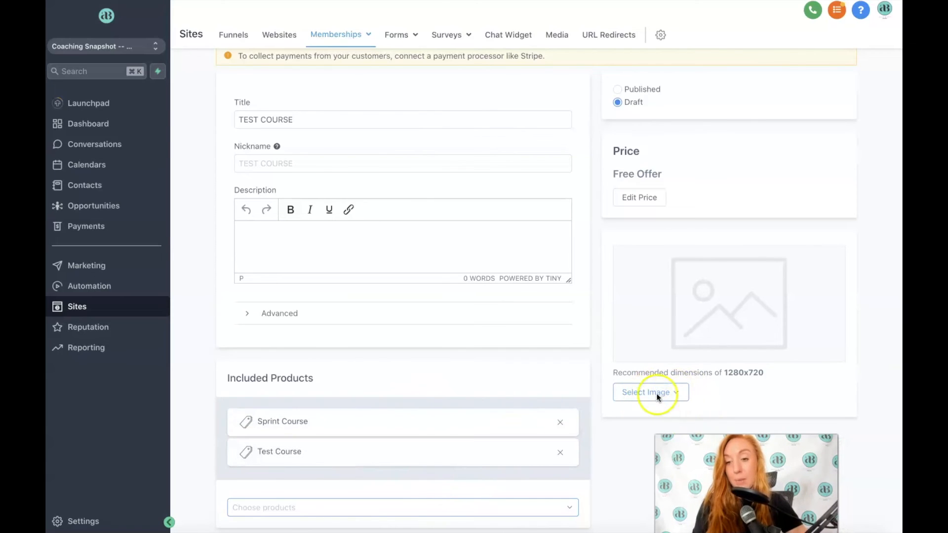
scroll(673, 270, "up", 2)
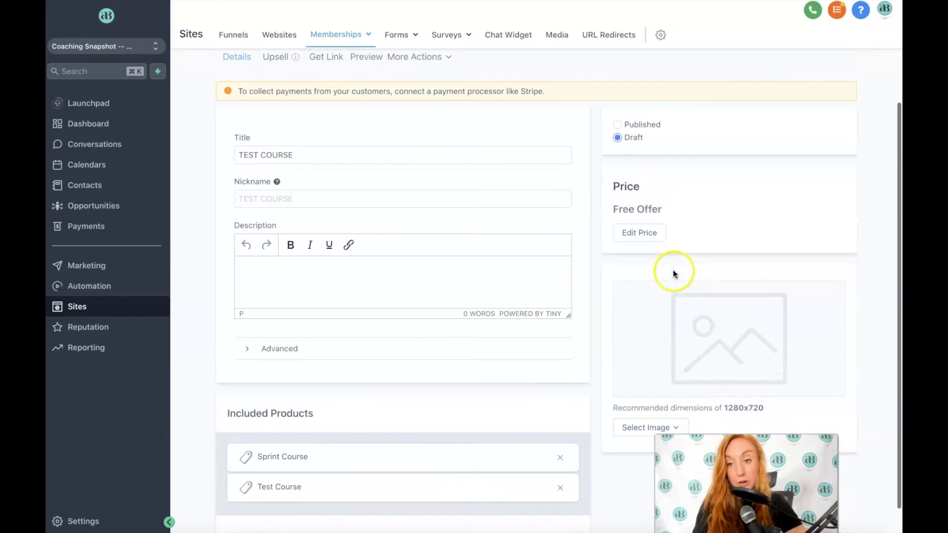
left_click(641, 229)
left_click(443, 213)
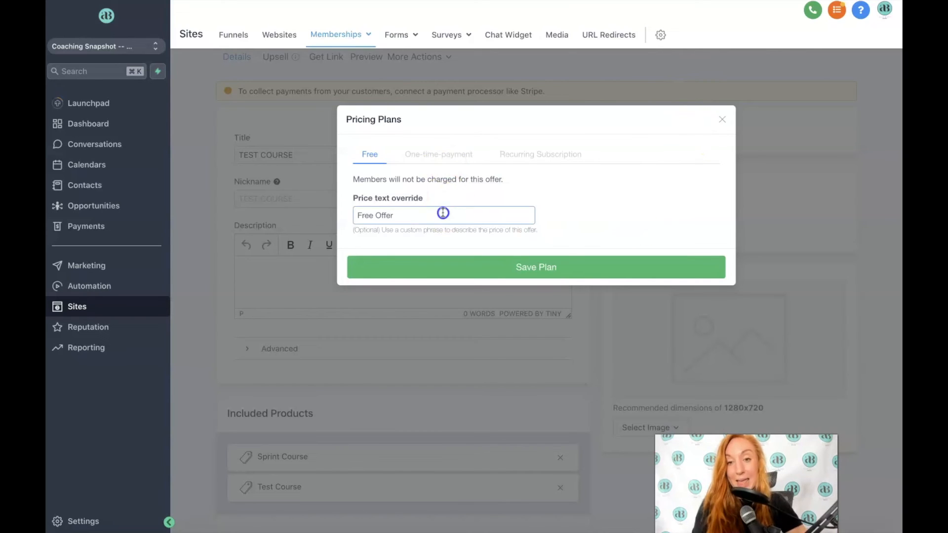
left_click(435, 154)
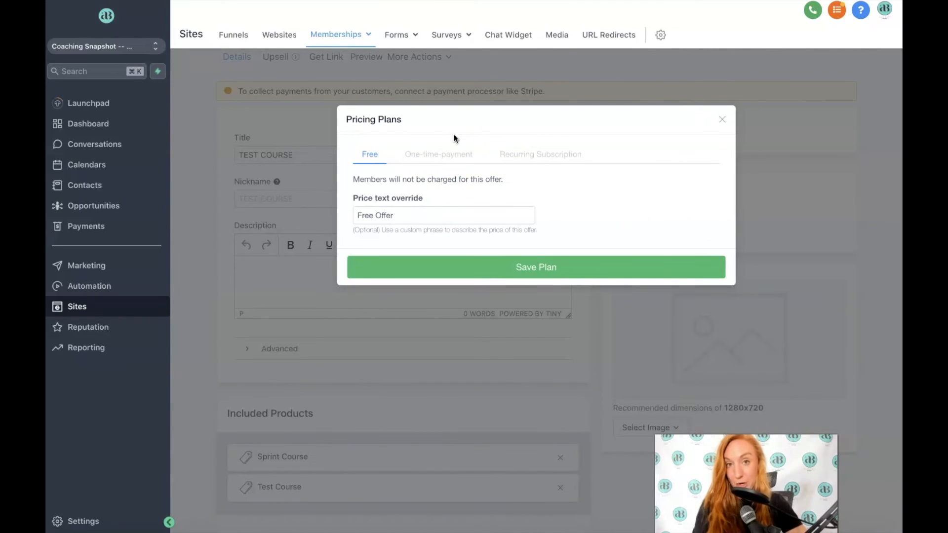
left_click_drag(396, 220, 353, 218)
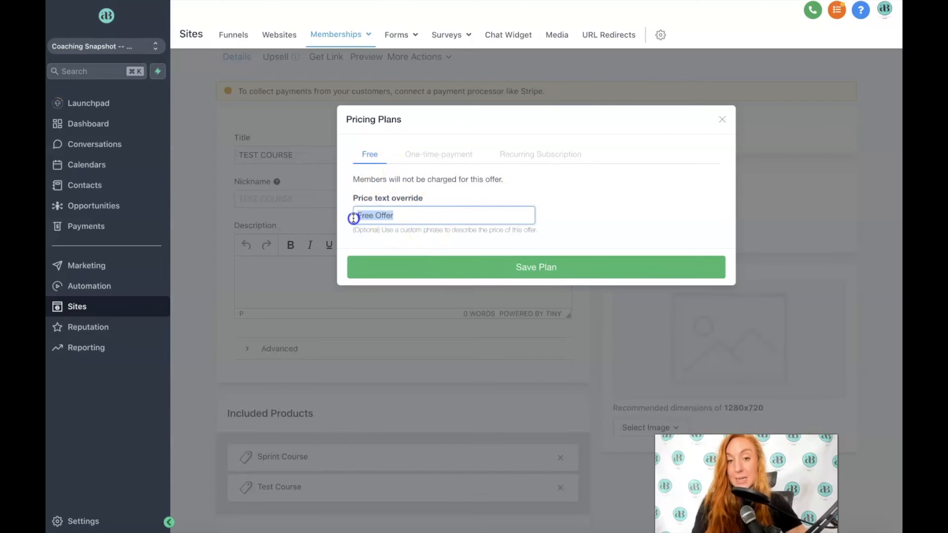
left_click(422, 154)
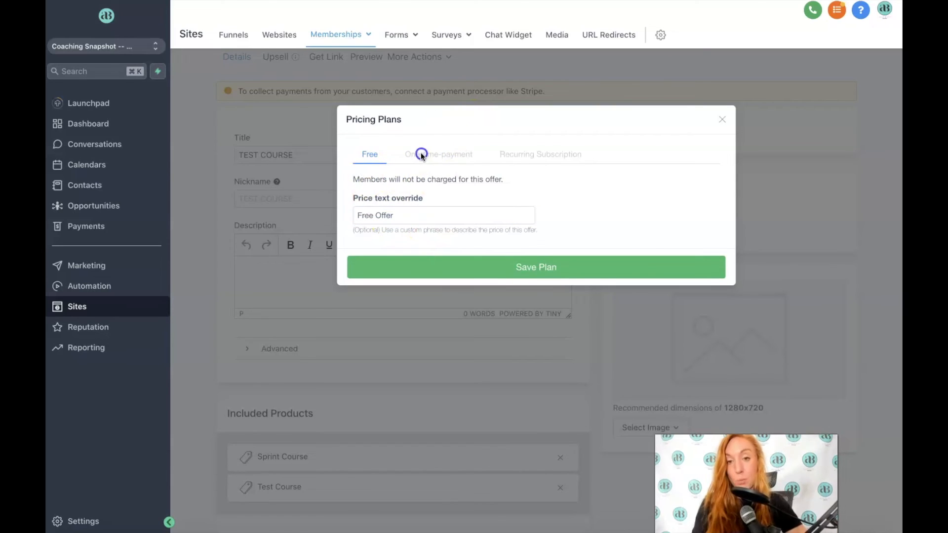
left_click(552, 154)
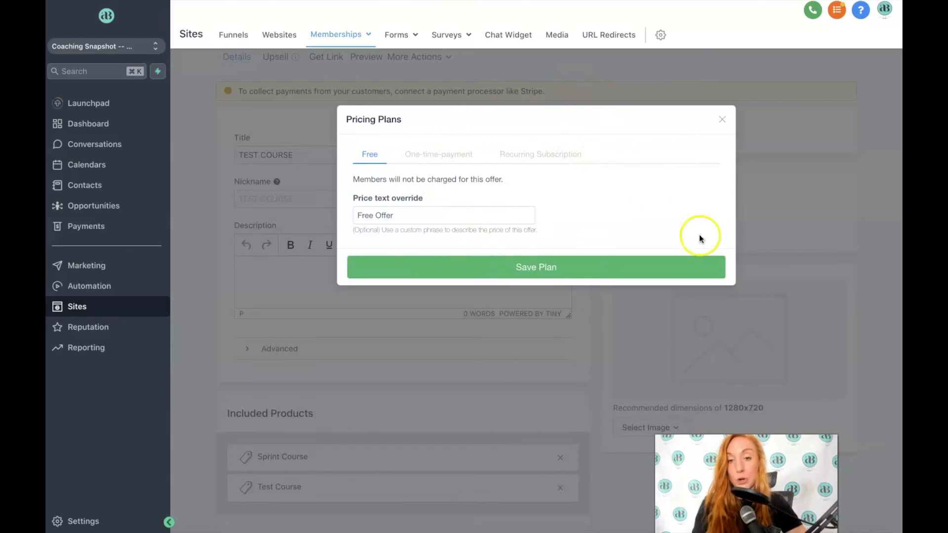
left_click(715, 128)
scroll(647, 142, "up", 2)
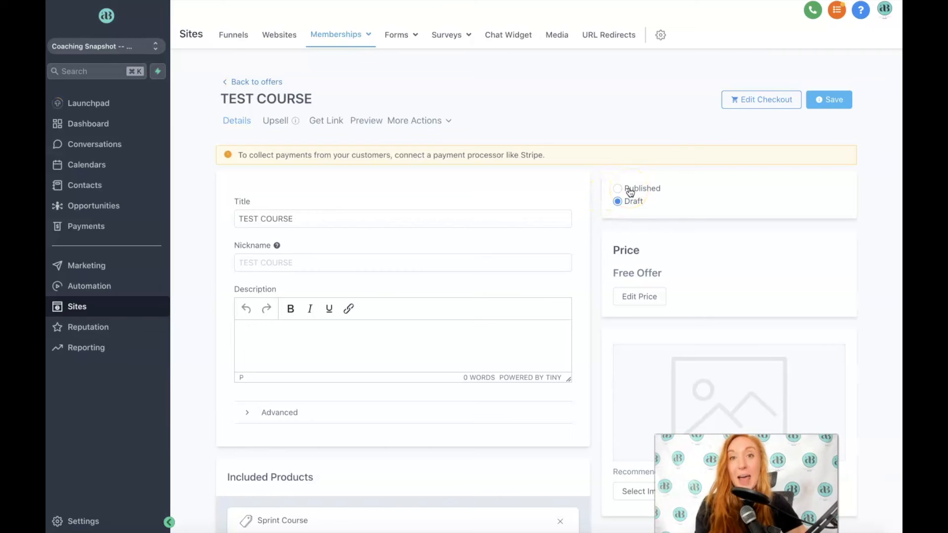
- Show the TEST COURSE offer's Upsell tab, which has no upsells yet
left_click(275, 121)
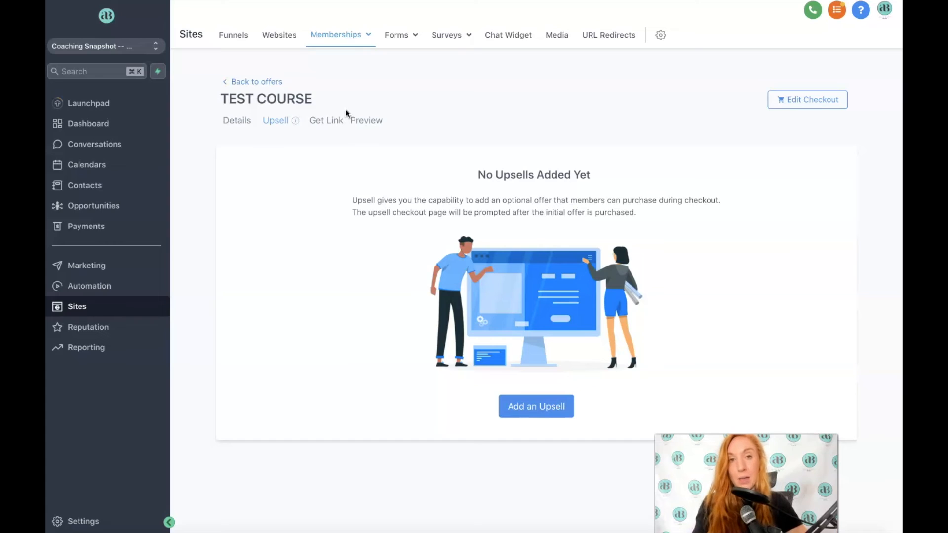
left_click(371, 121)
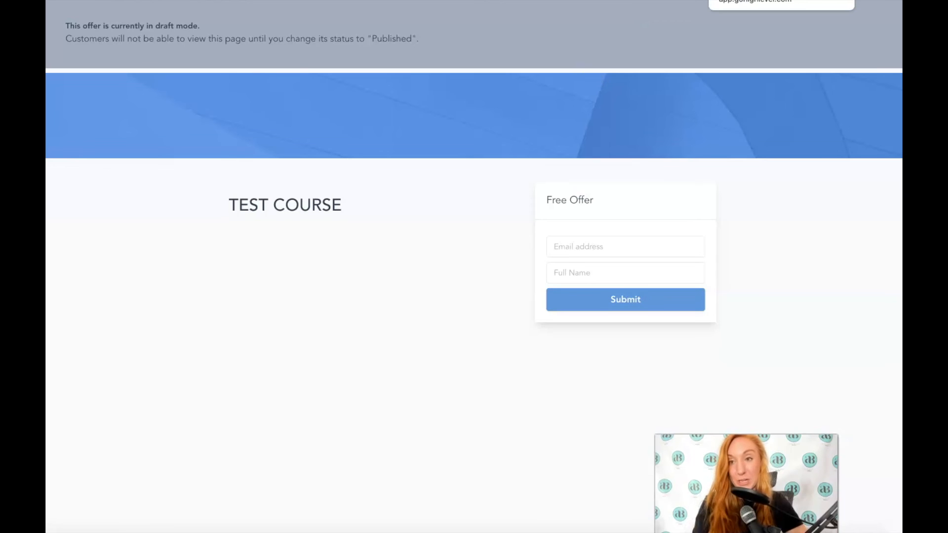
left_click(740, 1)
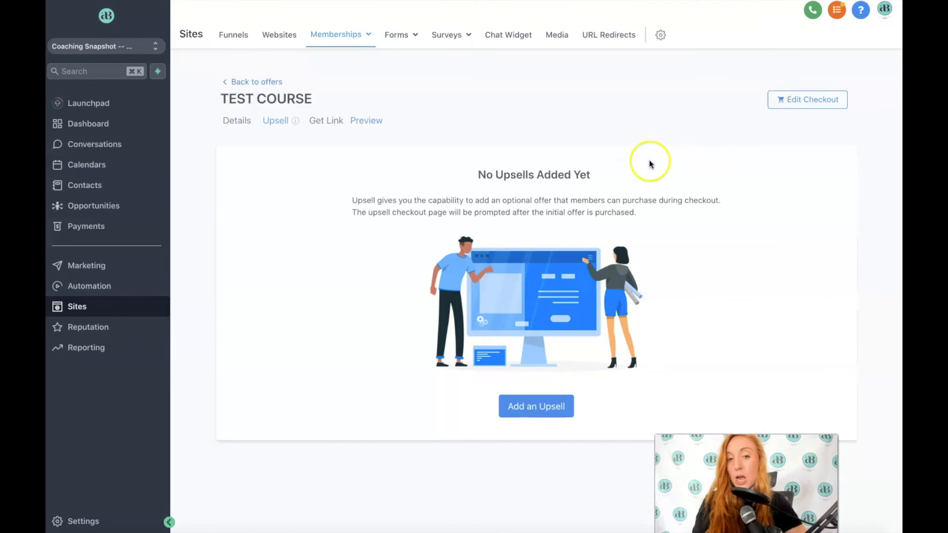
- Open the offer's checkout editor and review the Offer Details settings
left_click(800, 100)
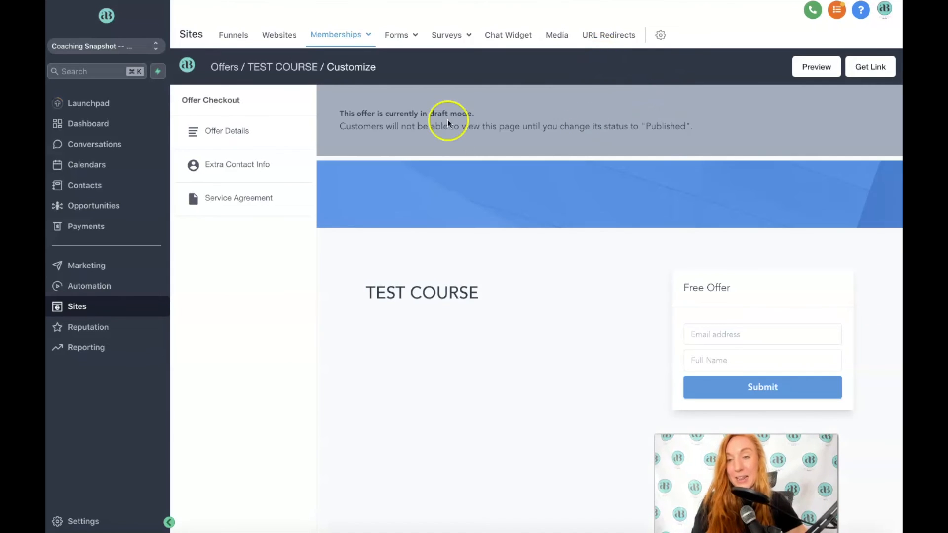
left_click(245, 131)
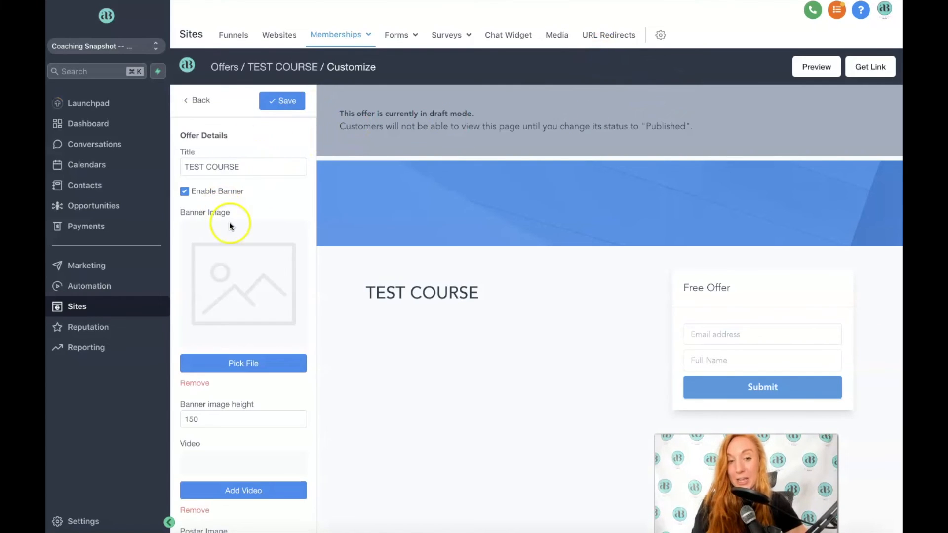
scroll(231, 226, "down", 1)
scroll(229, 223, "down", 1)
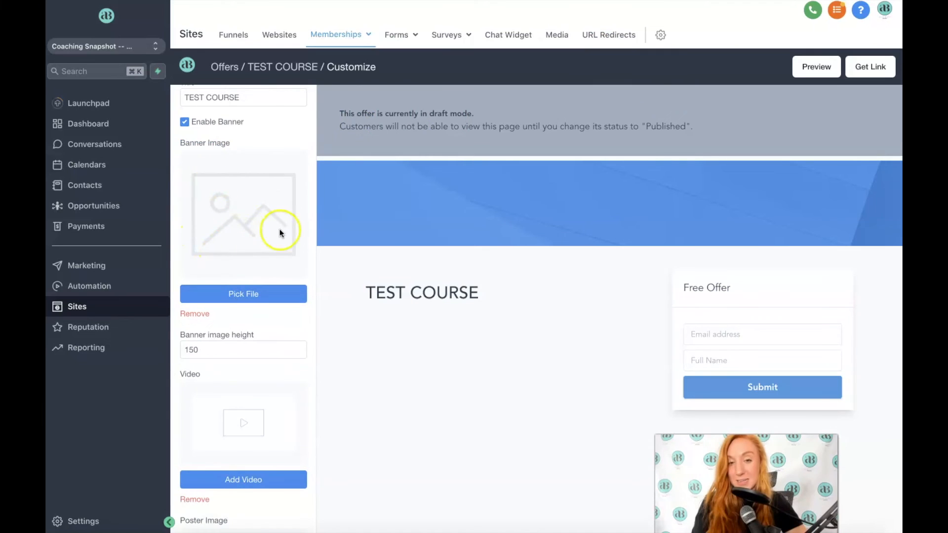
scroll(220, 253, "down", 4)
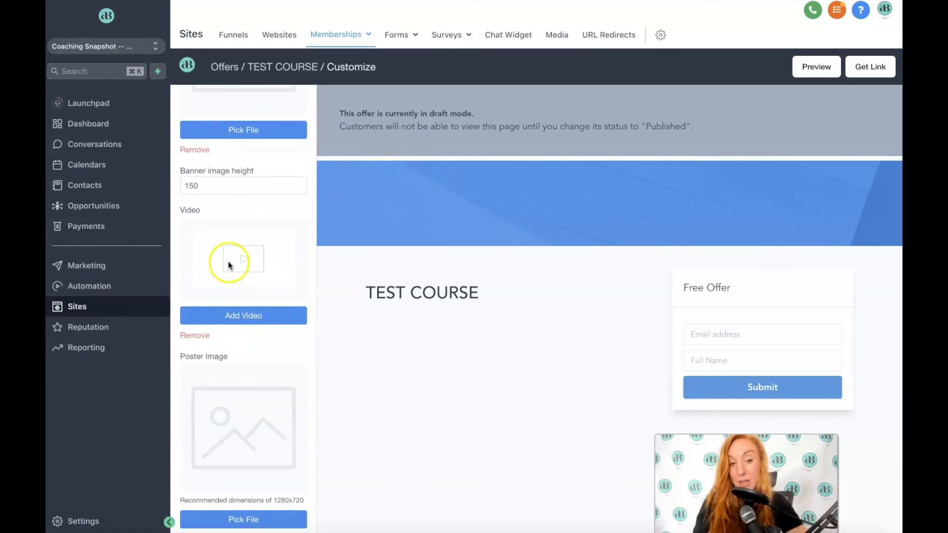
scroll(228, 262, "down", 3)
scroll(230, 257, "down", 2)
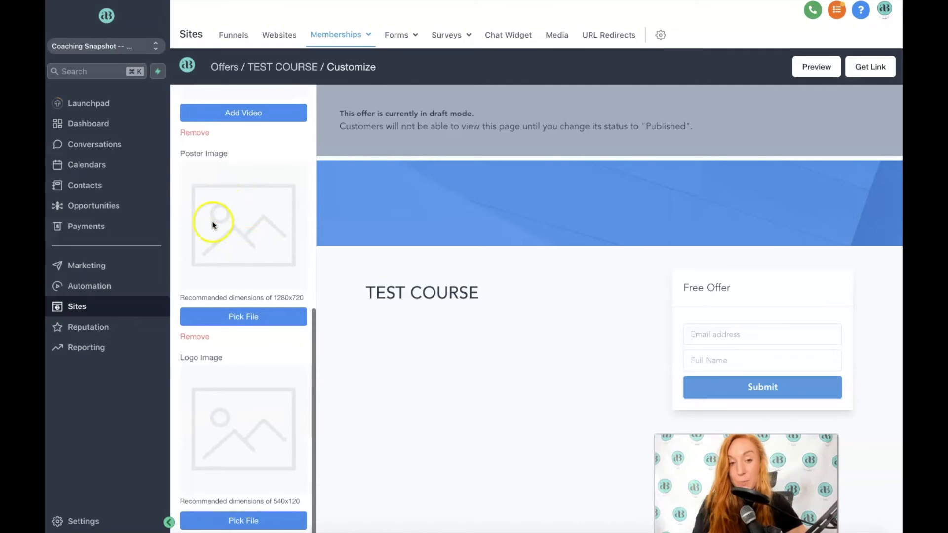
scroll(212, 218, "down", 1)
scroll(214, 214, "up", 10)
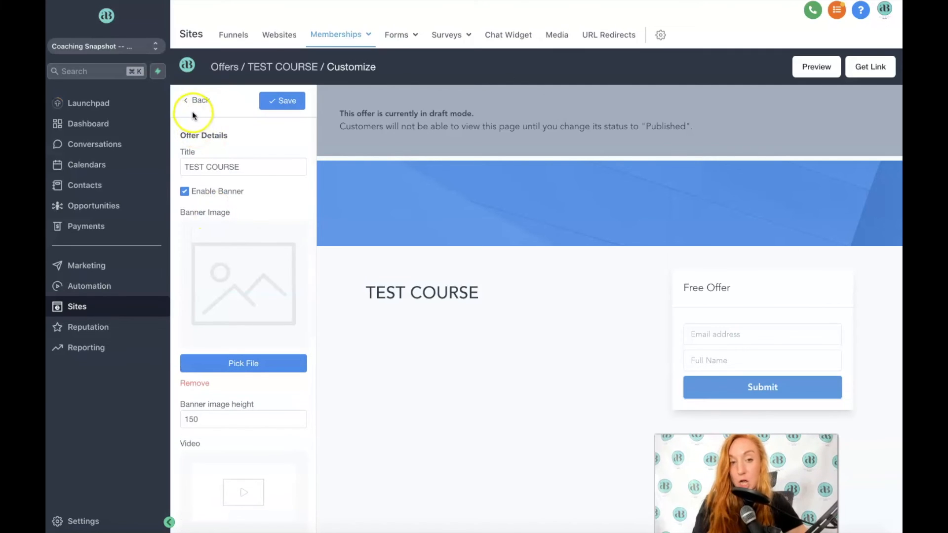
left_click(197, 101)
- Review the checkout's Extra Contact Info and Service Agreement options
left_click(240, 163)
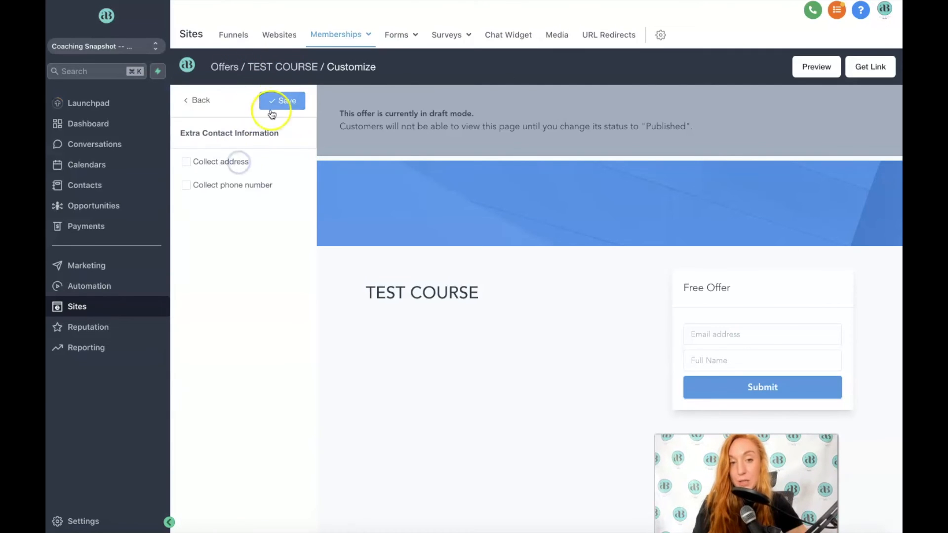
left_click(199, 94)
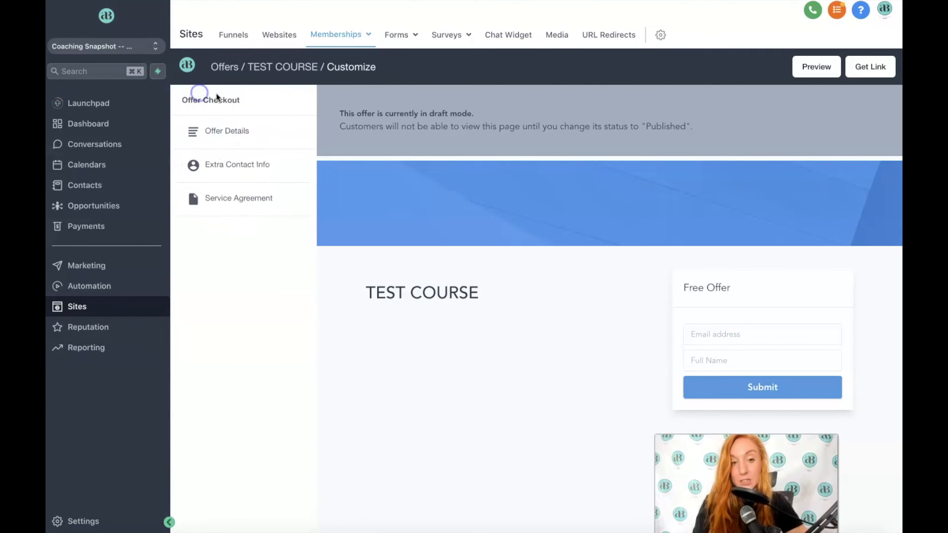
left_click(237, 205)
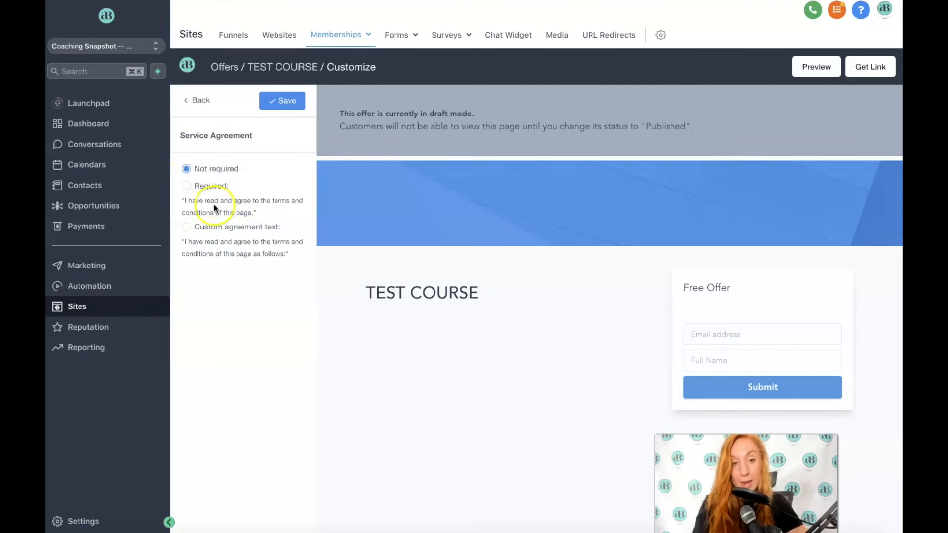
left_click(198, 100)
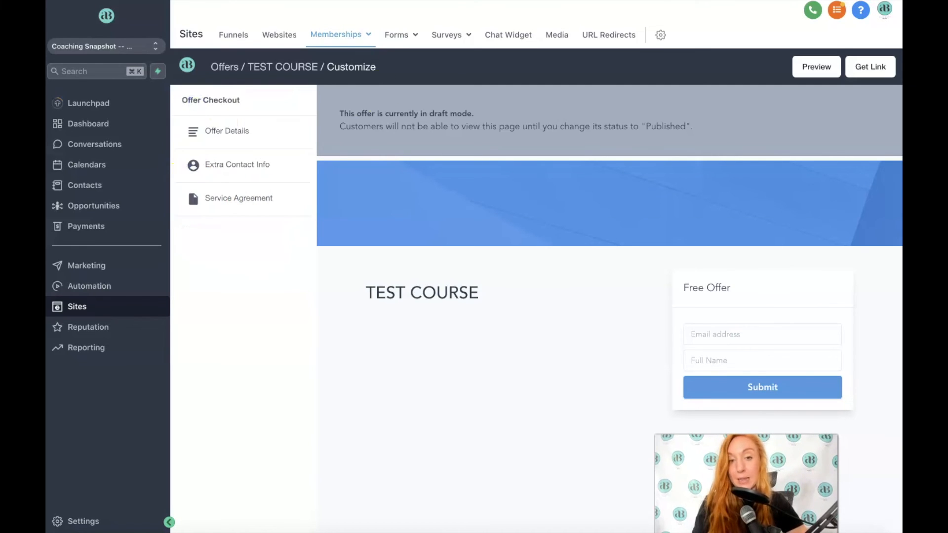
scroll(451, 190, "down", 1)
scroll(451, 190, "up", 1)
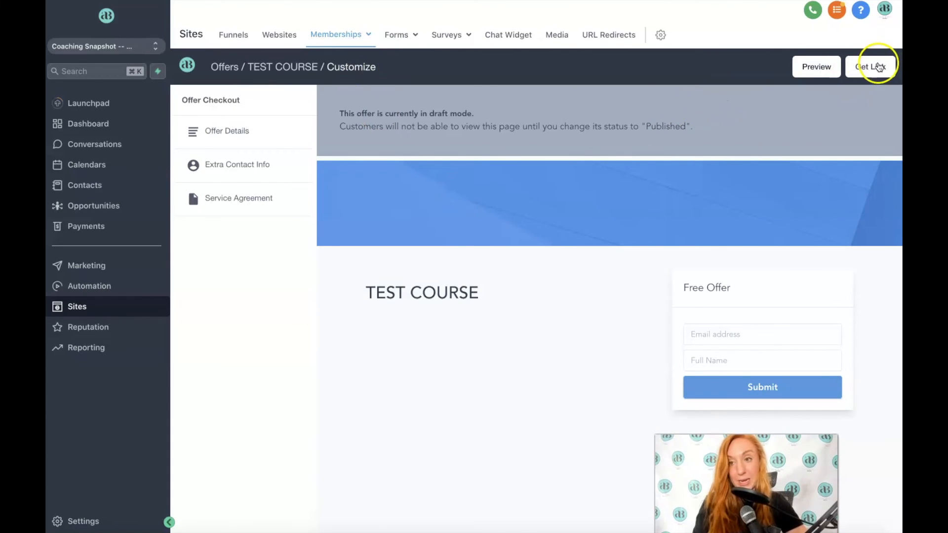
- Open the Memberships Products list on the way to Contacts
mouse_move(320, 40)
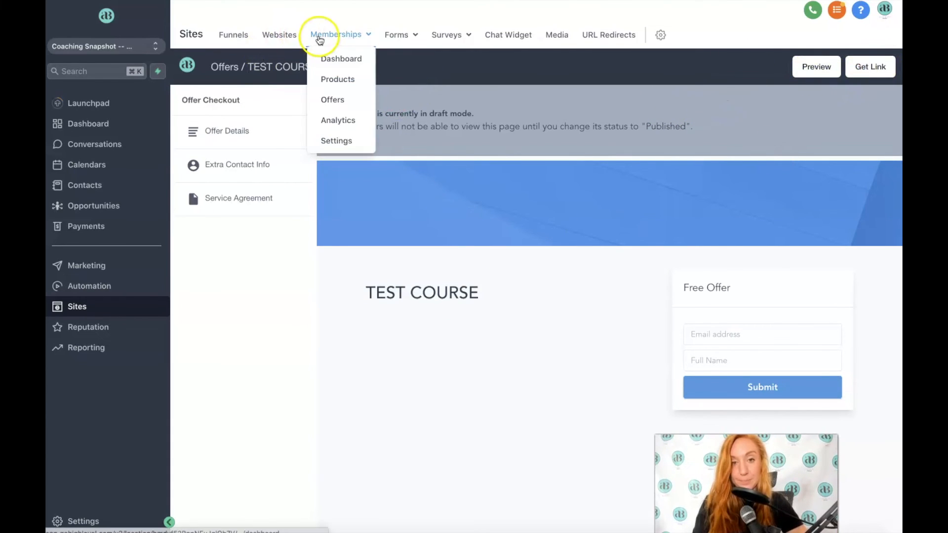
left_click(328, 79)
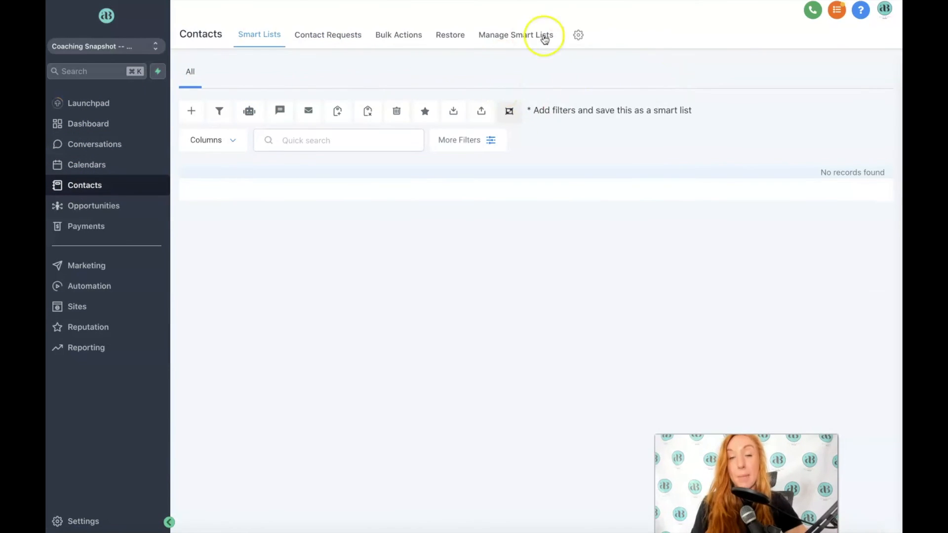
- Start a new contact and fill in the first and last name from suggestions
left_click(191, 111)
left_click(331, 213)
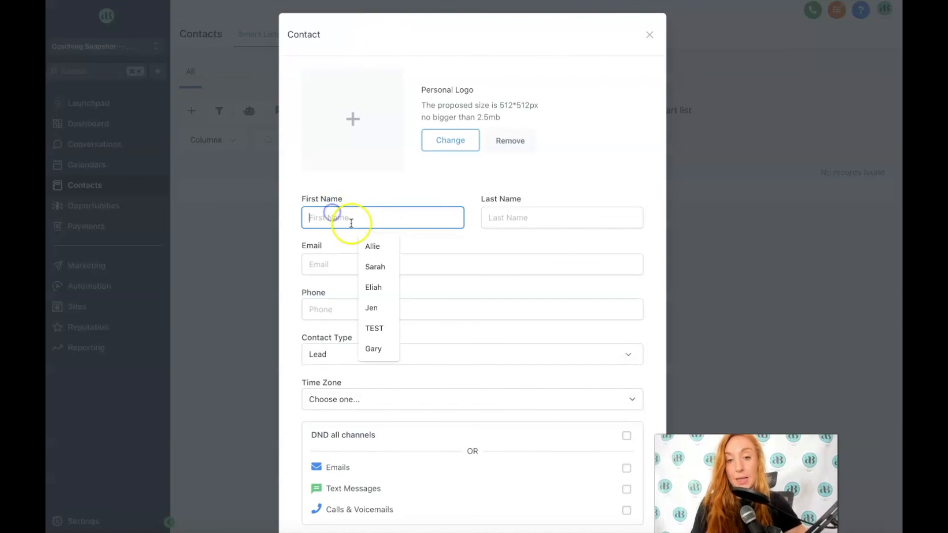
left_click(375, 244)
left_click(546, 217)
left_click(545, 243)
- Add the contact's e-mail and phone number from autofill and save the lead
left_click(498, 255)
type("suppor")
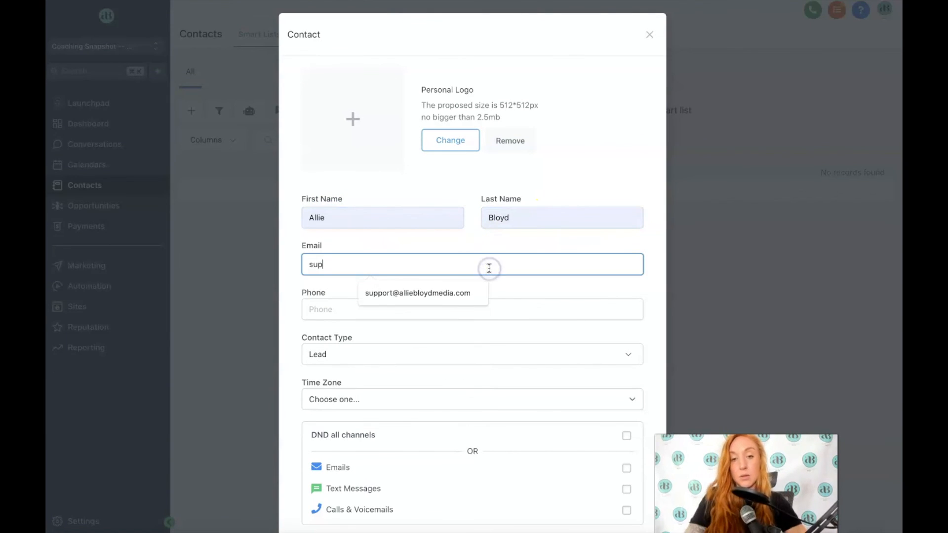
left_click(443, 304)
left_click(430, 310)
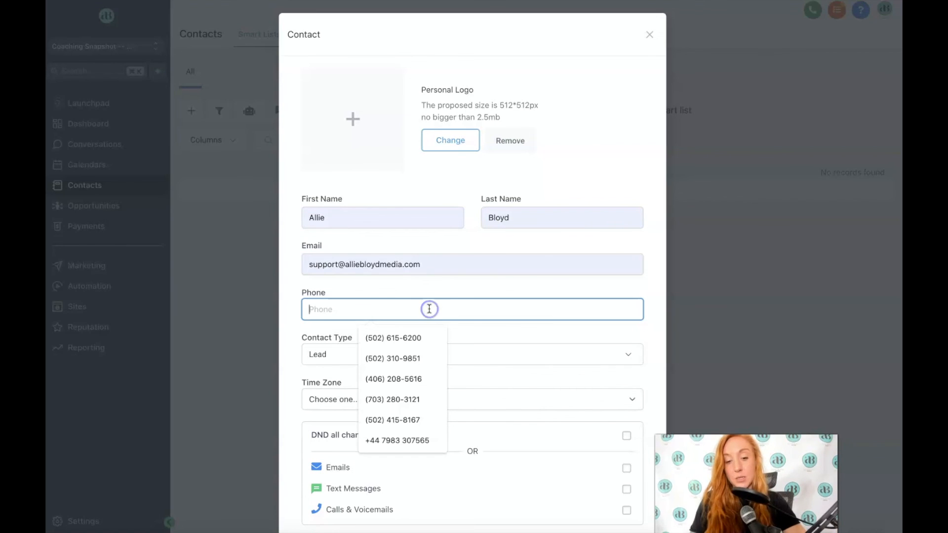
left_click(410, 363)
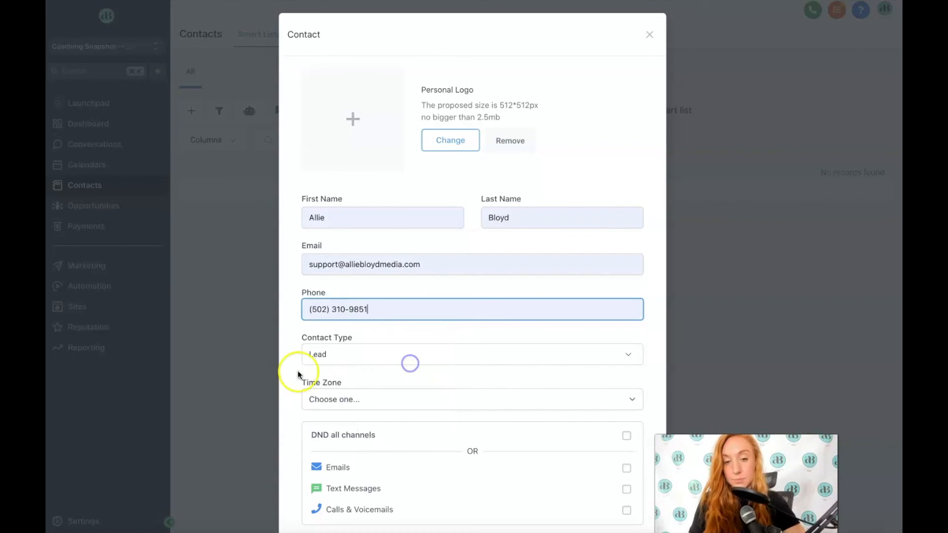
scroll(357, 410, "down", 1)
left_click(623, 493)
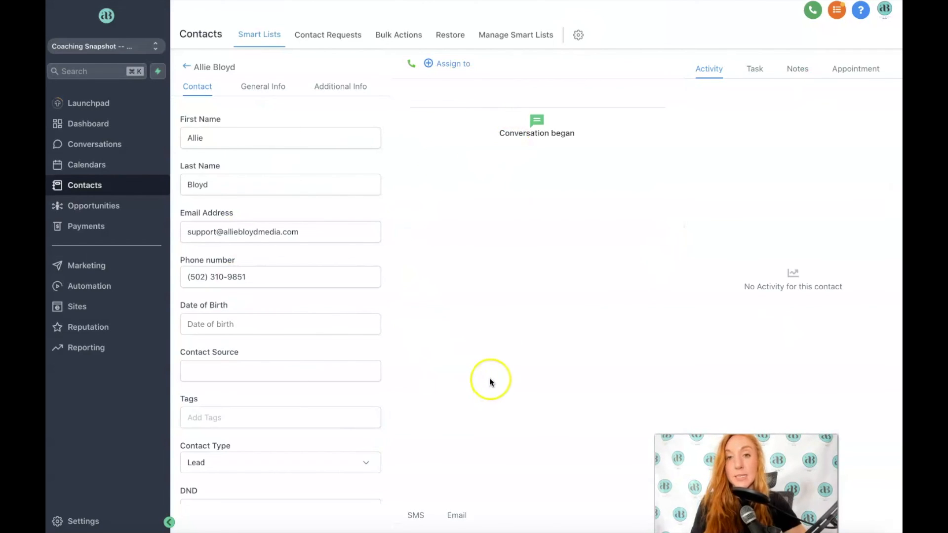
scroll(262, 330, "down", 5)
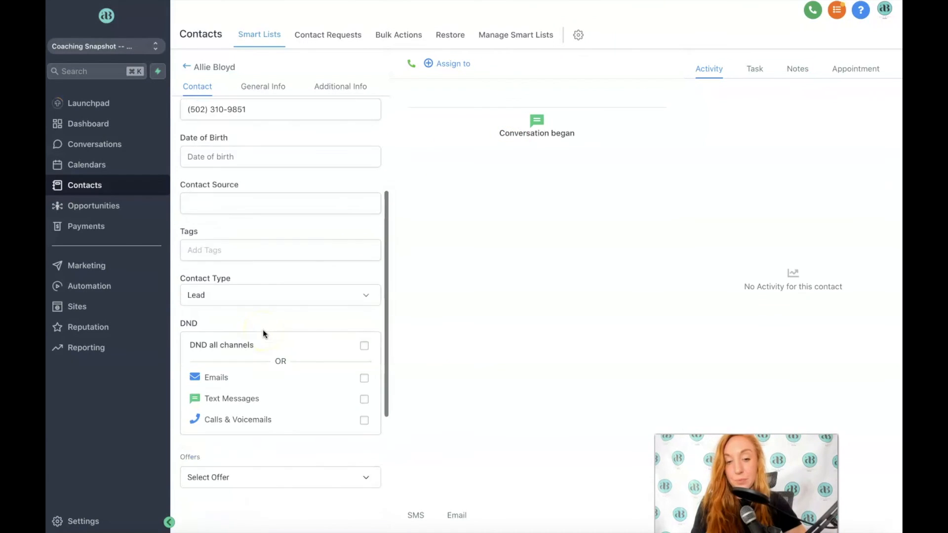
scroll(263, 330, "down", 1)
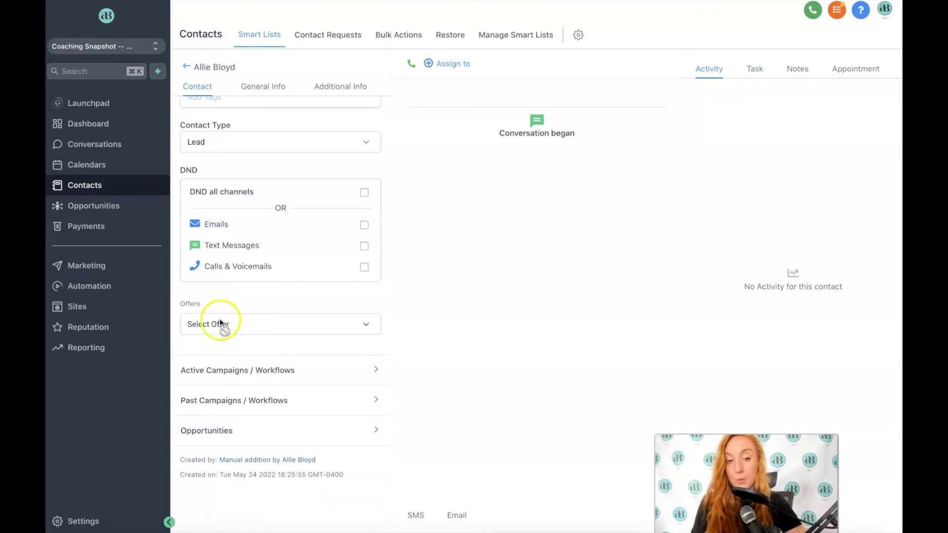
left_click_drag(186, 305, 230, 322)
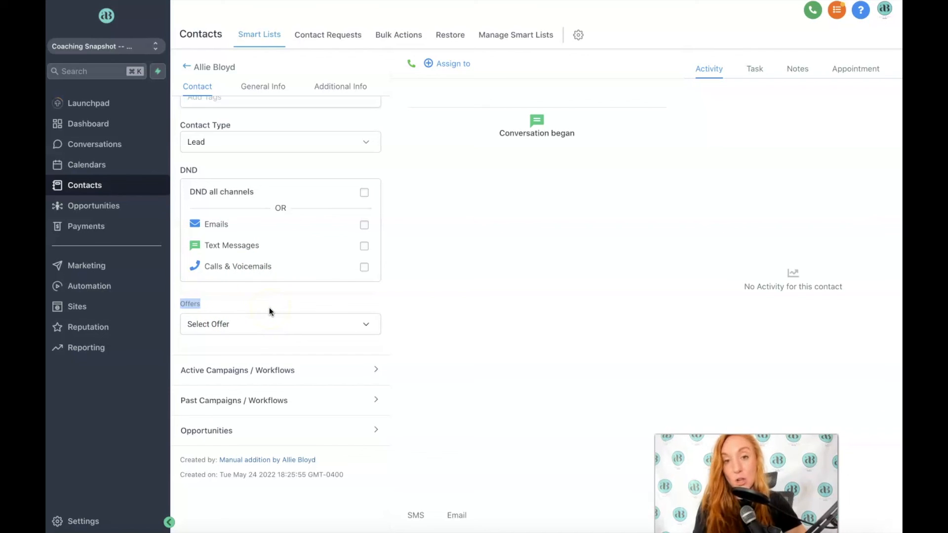
left_click(202, 322)
left_click(212, 308)
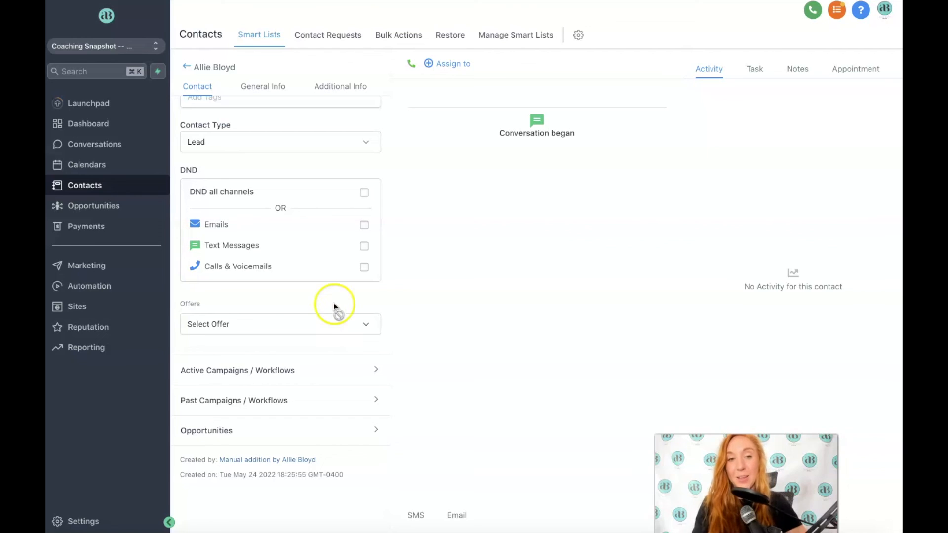
scroll(333, 307, "up", 7)
triple_click(262, 233)
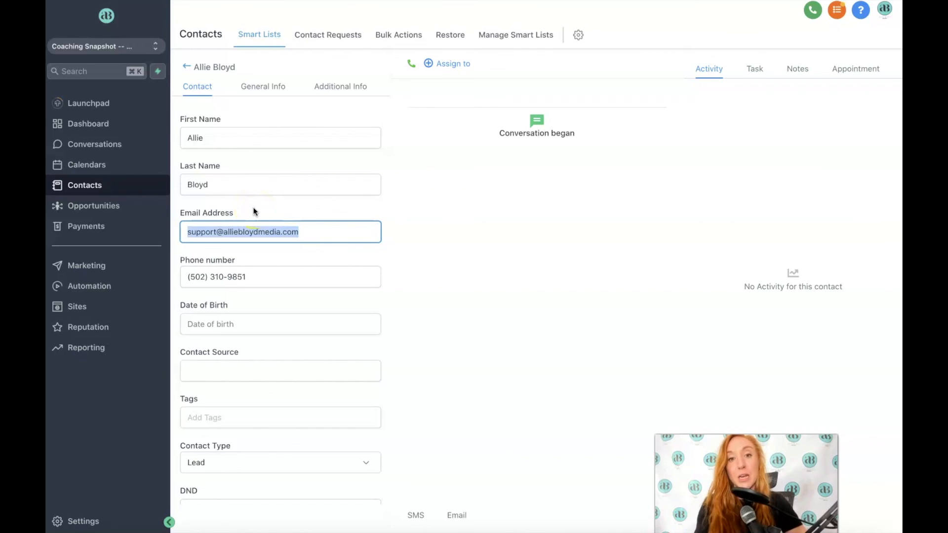
scroll(253, 211, "down", 7)
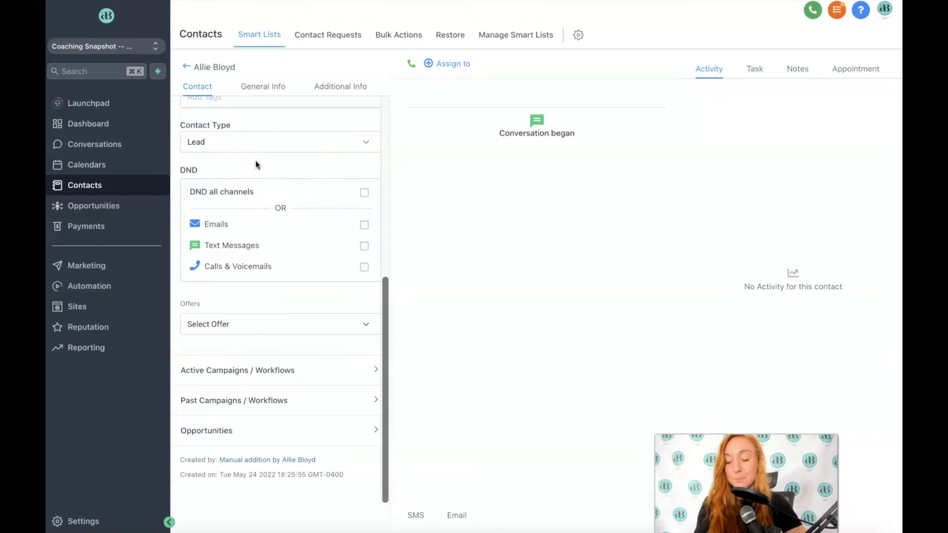
left_click(241, 332)
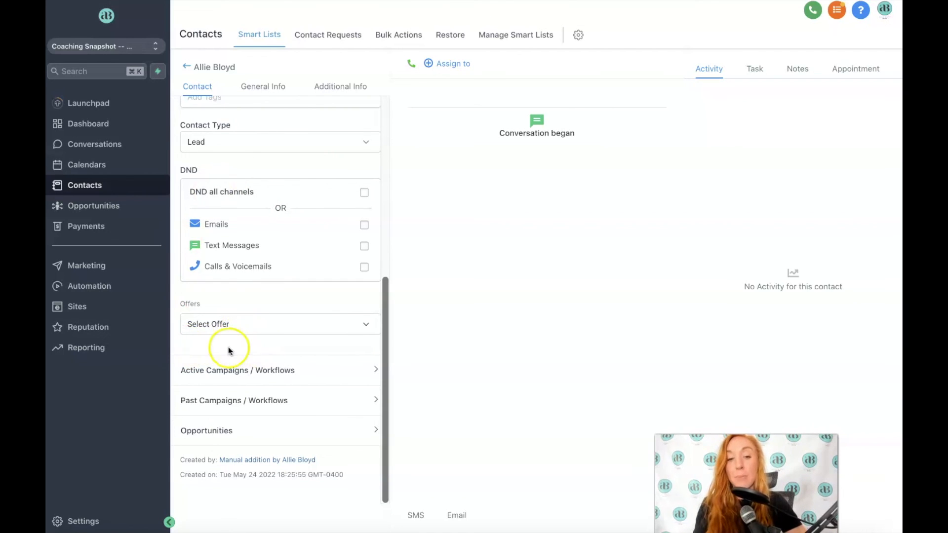